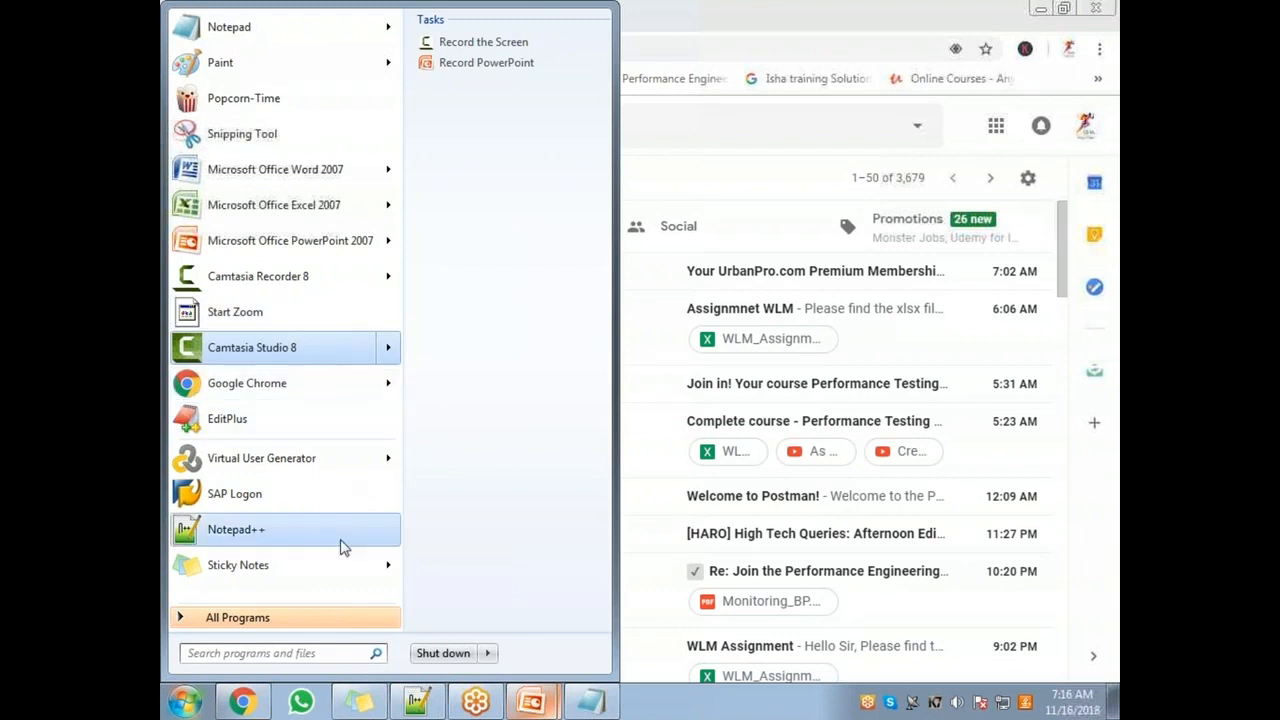
- Launch Virtual User Generator from the HP LoadRunner program group and maximize its window
{"action": "left_click", "coordinate": [337, 618]}
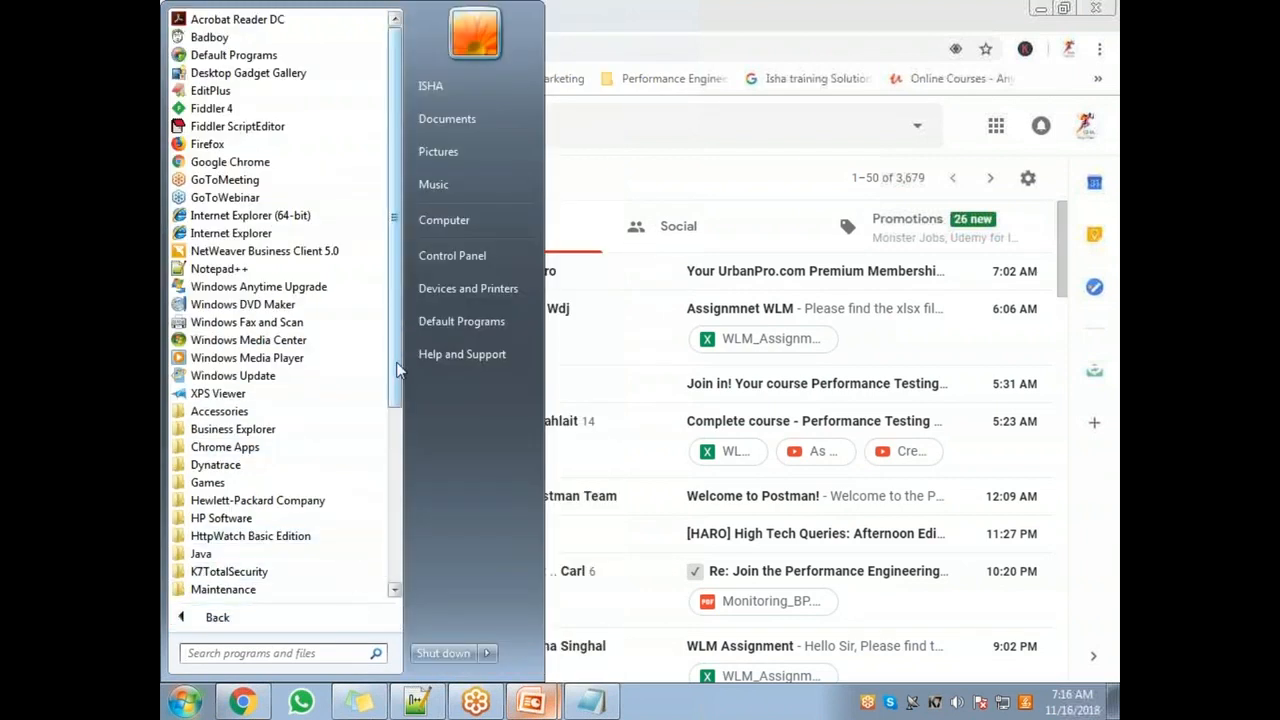
{"action": "left_click_drag", "start_coordinate": [400, 366], "coordinate": [408, 451]}
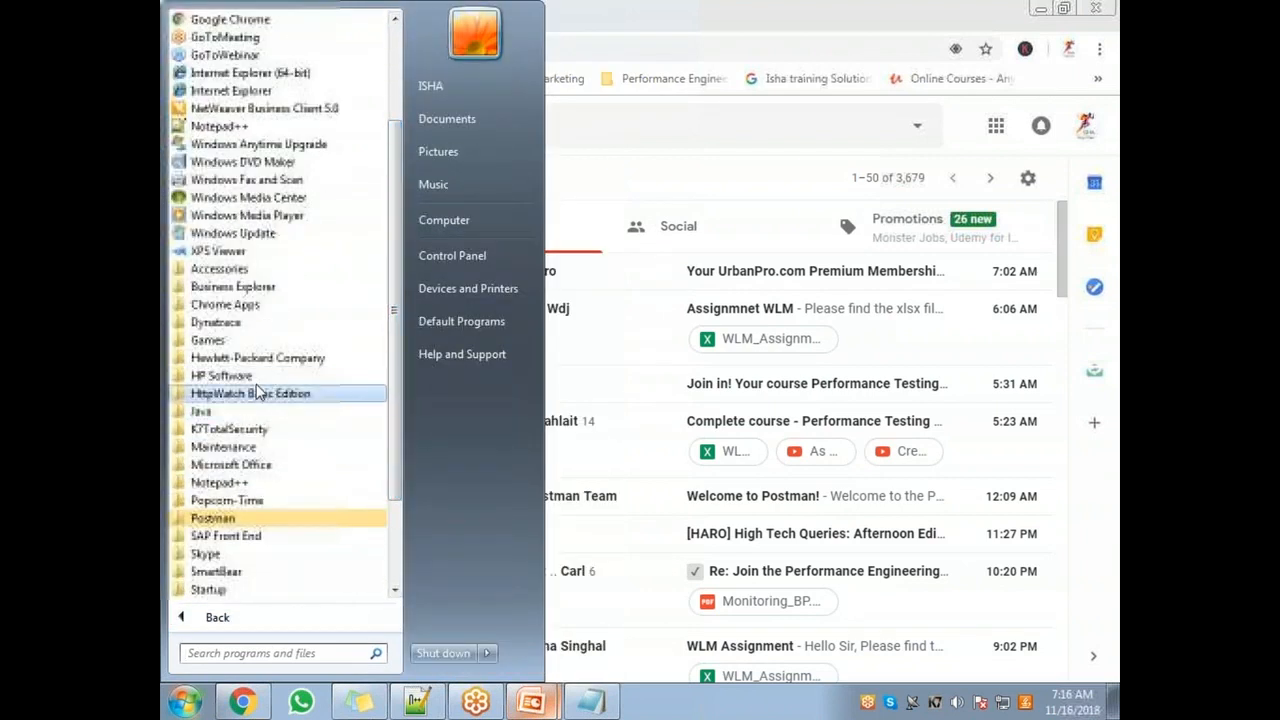
{"action": "left_click", "coordinate": [257, 376]}
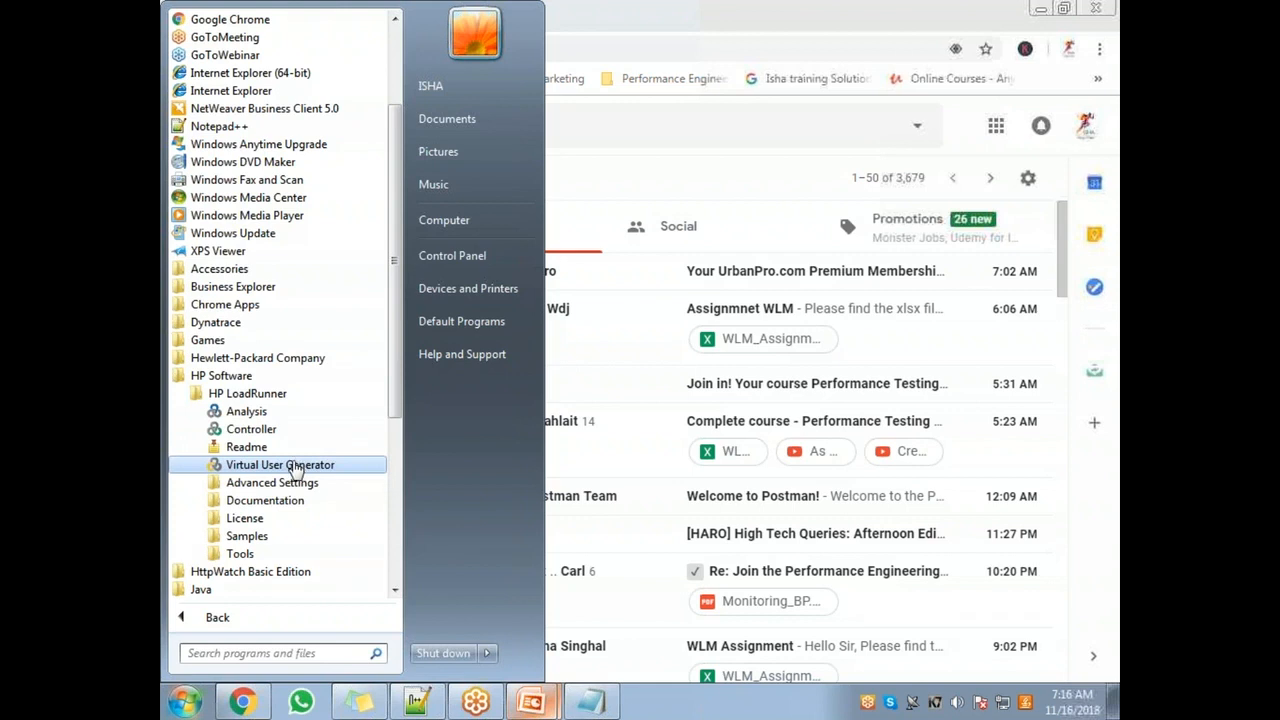
{"action": "left_click", "coordinate": [295, 468]}
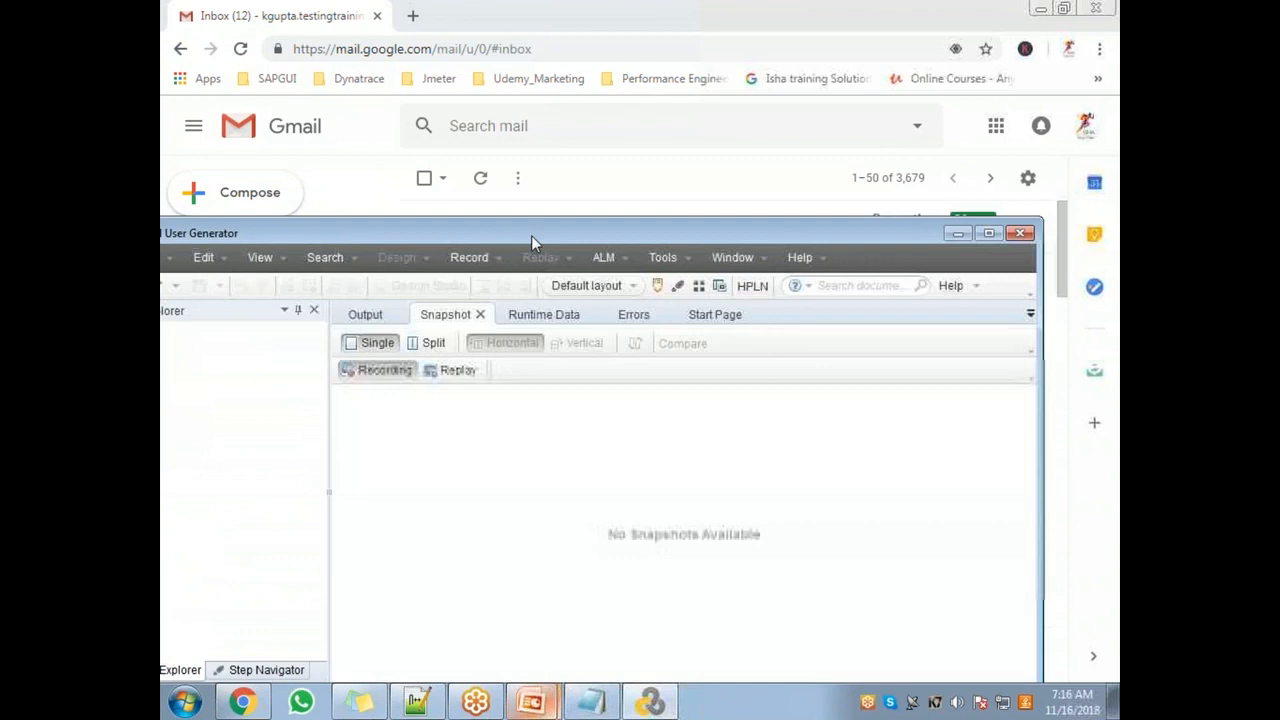
{"action": "double_click", "coordinate": [531, 235]}
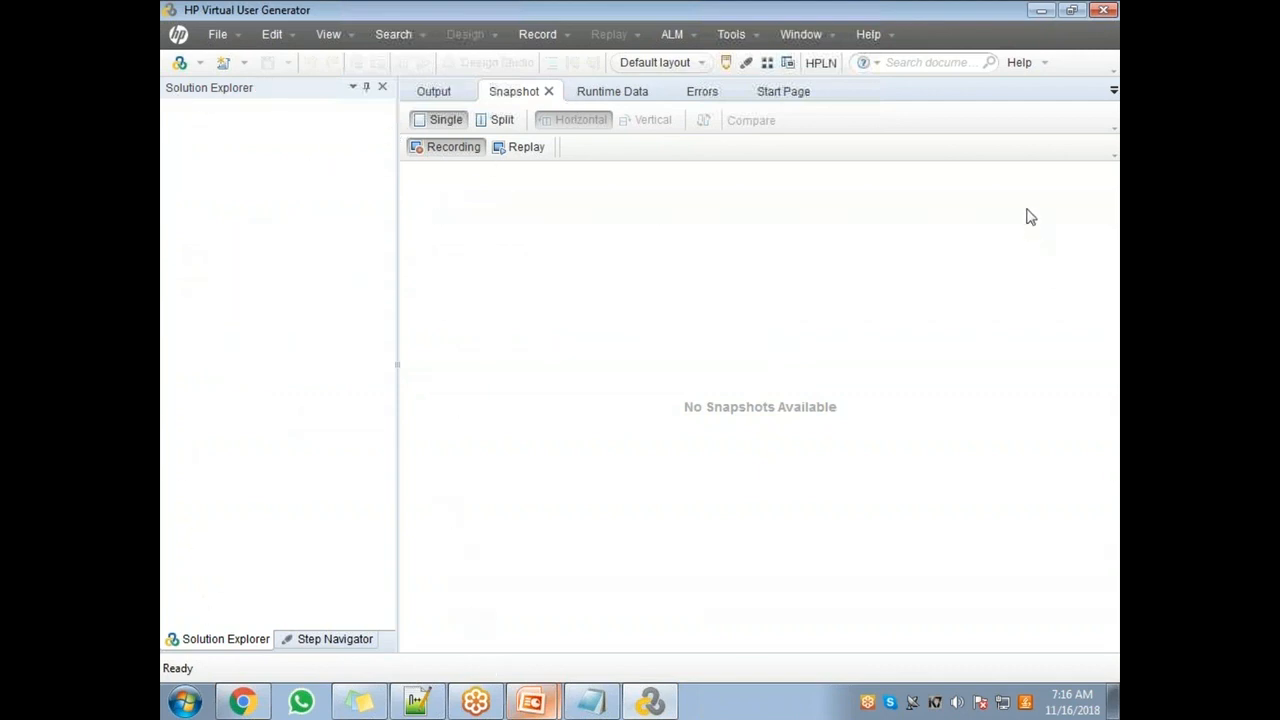
- Try the Plain layout, and switch back to the Default layout
{"action": "left_click", "coordinate": [651, 63]}
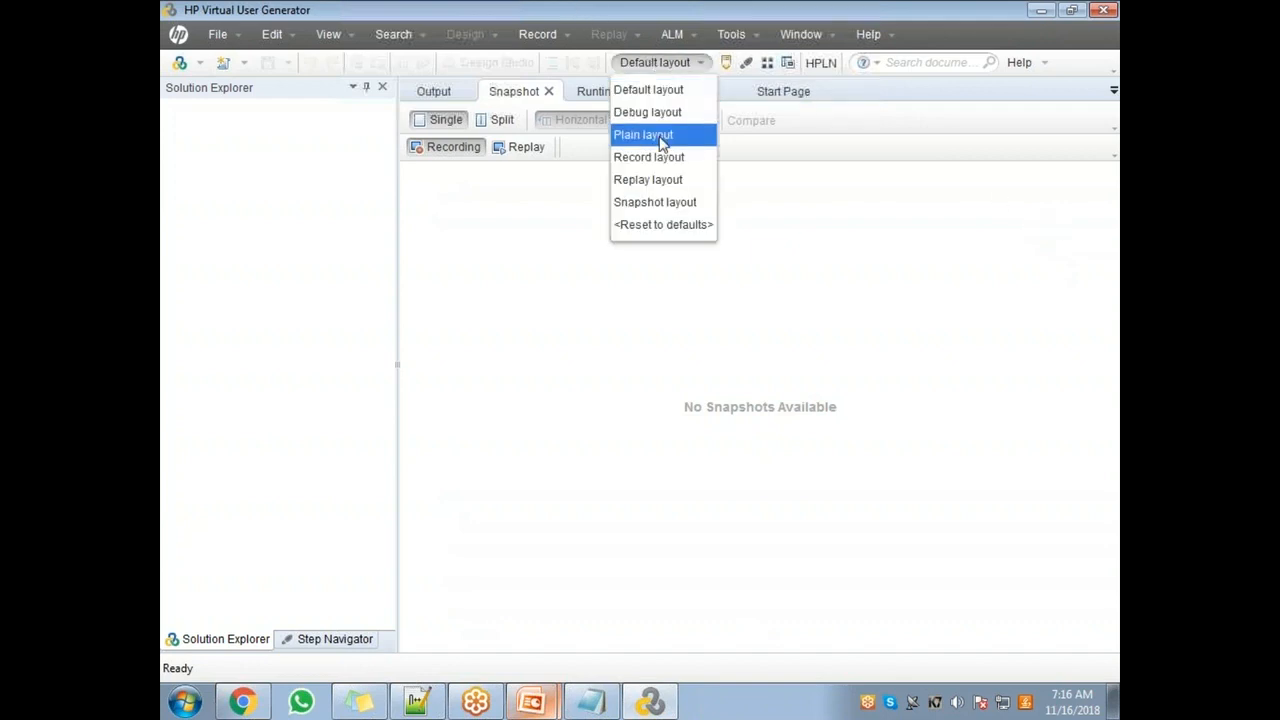
{"action": "left_click", "coordinate": [660, 140]}
{"action": "left_click", "coordinate": [656, 65]}
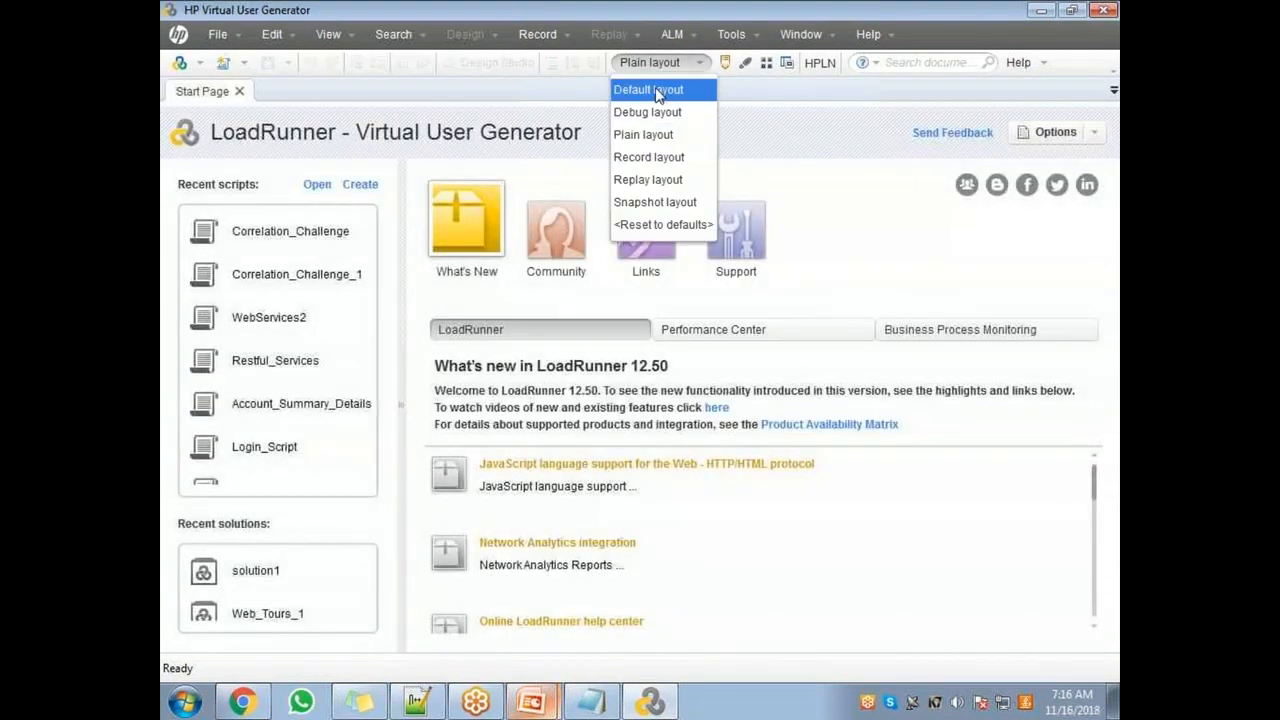
{"action": "left_click", "coordinate": [657, 90]}
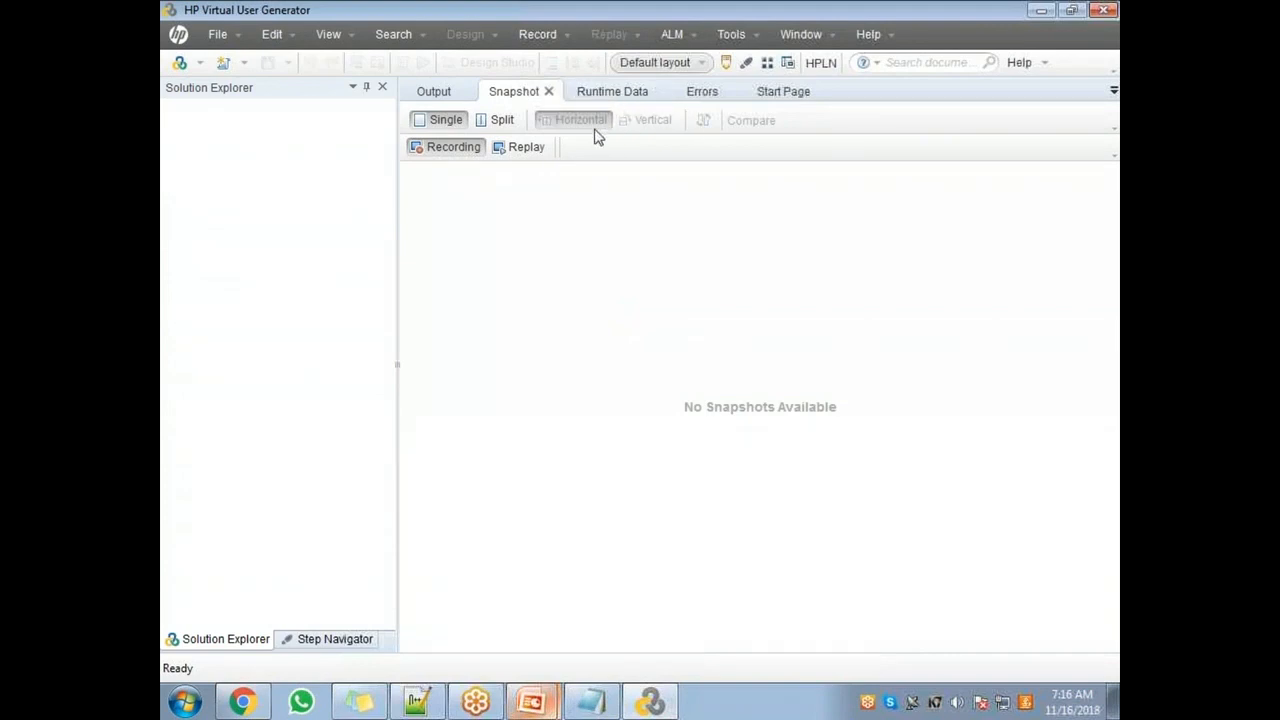
{"action": "left_click", "coordinate": [218, 40]}
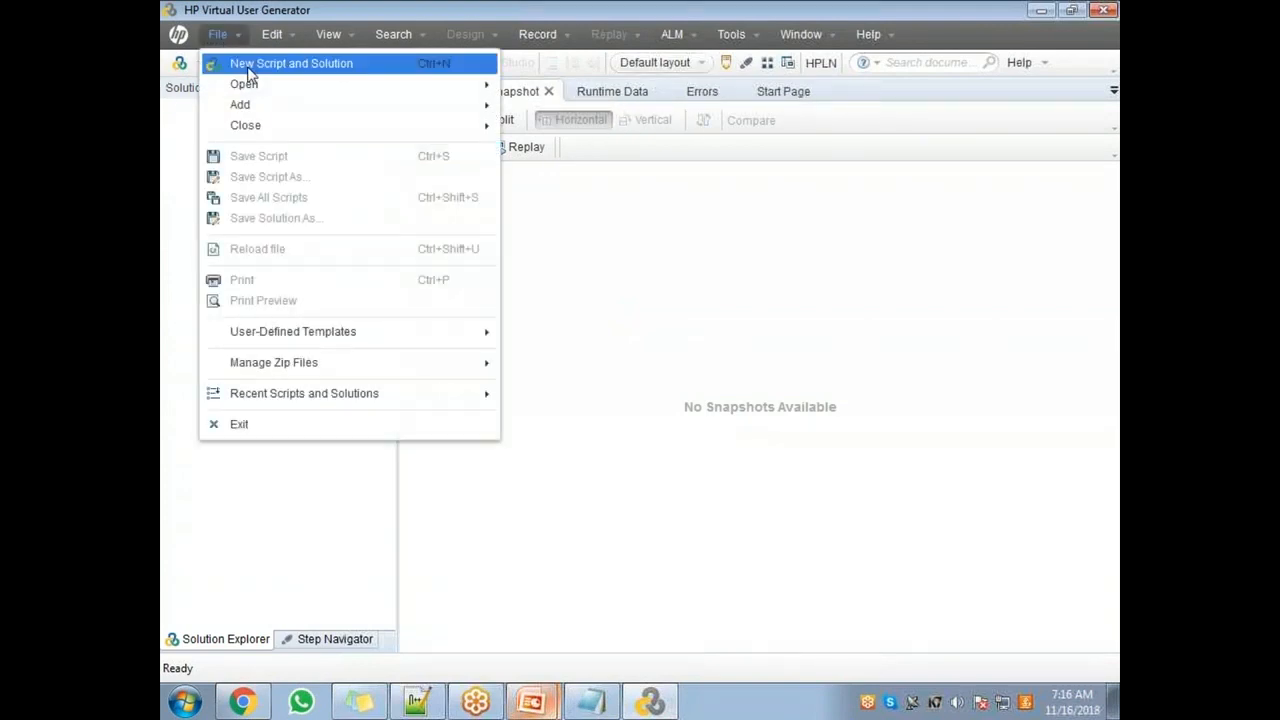
{"action": "left_click", "coordinate": [250, 63]}
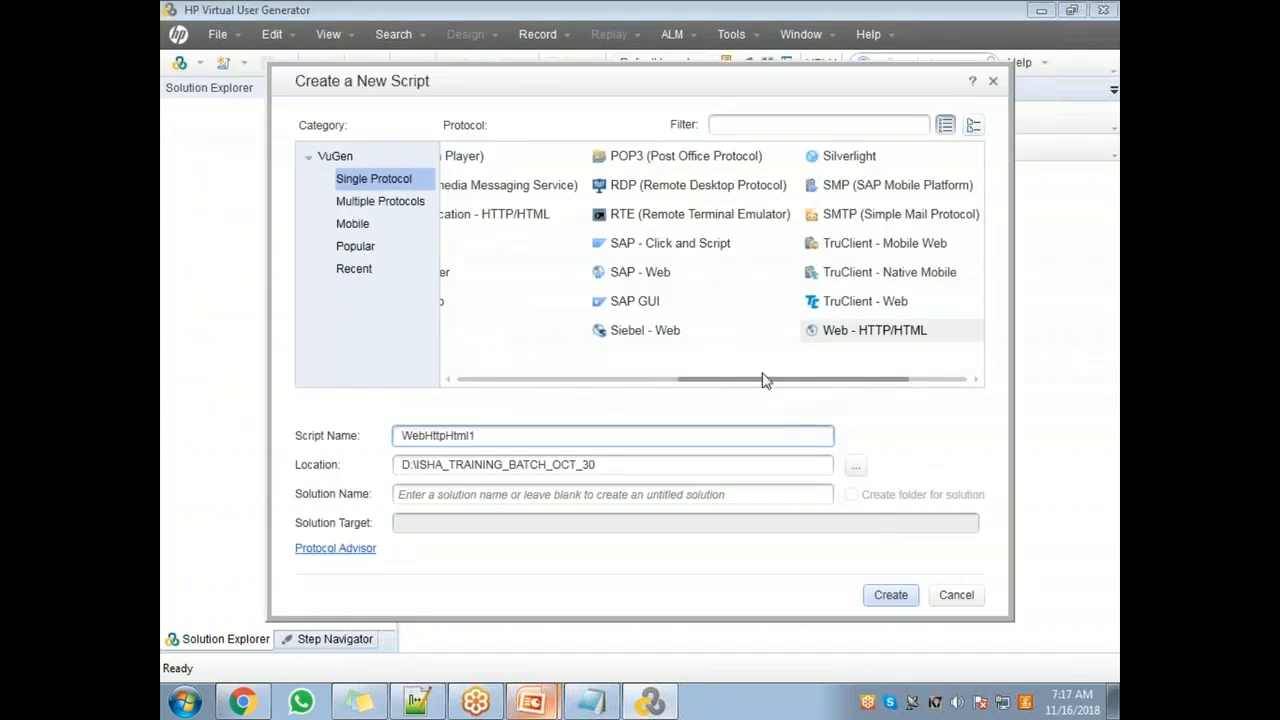
{"action": "left_click", "coordinate": [993, 81]}
- Create a single-protocol Web - HTTP/HTML script named MyFirstScript in D:\ISHA_TRAINING_BATCH_OCT_30
{"action": "left_click", "coordinate": [218, 36]}
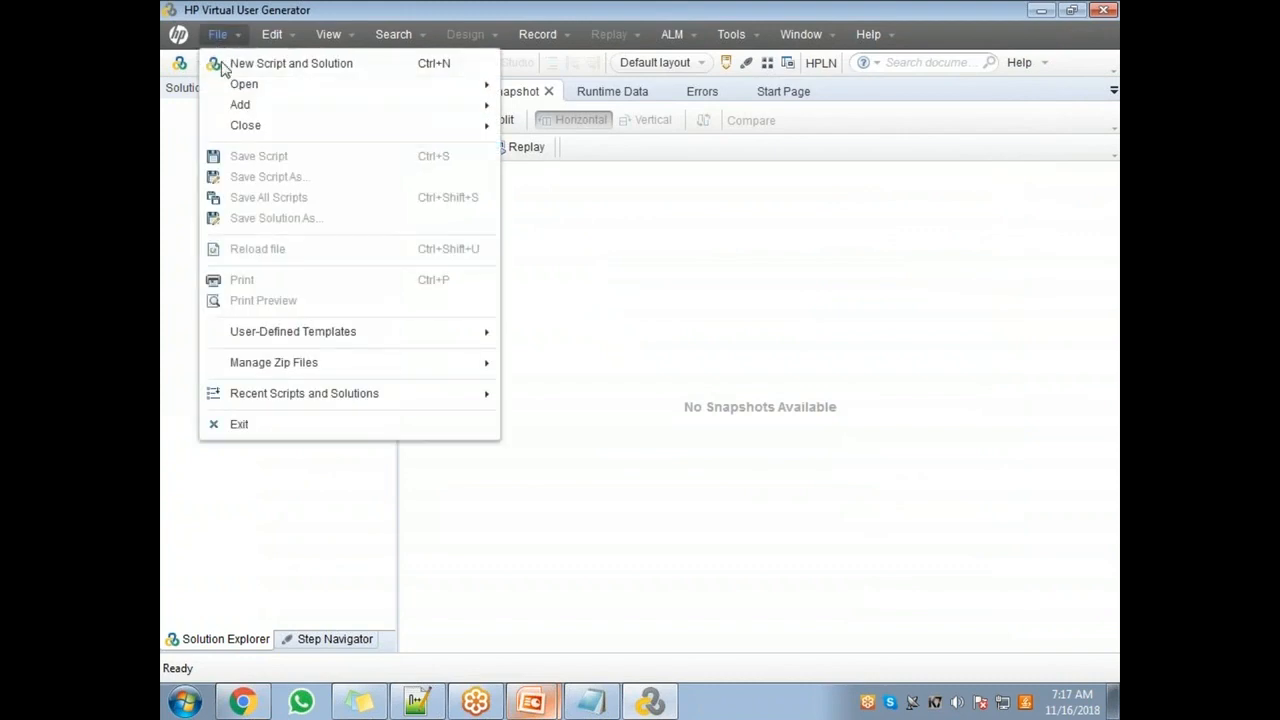
{"action": "left_click", "coordinate": [240, 65]}
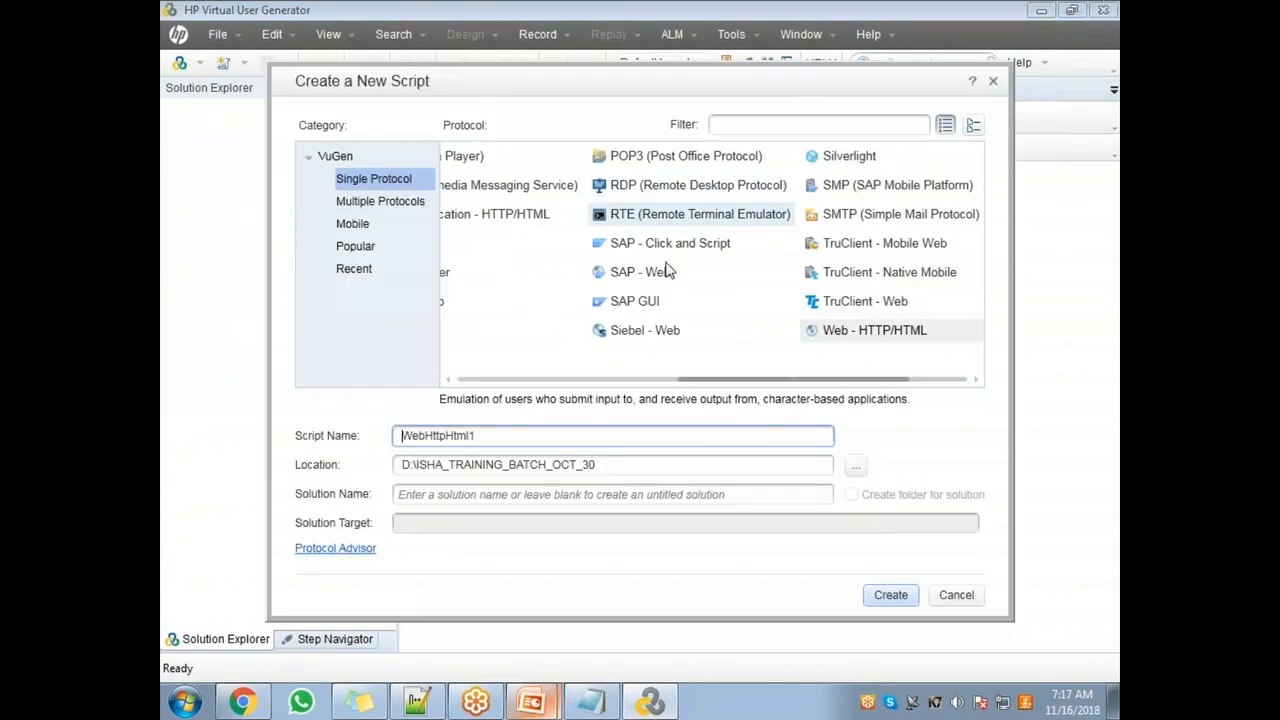
{"action": "left_click", "coordinate": [920, 343]}
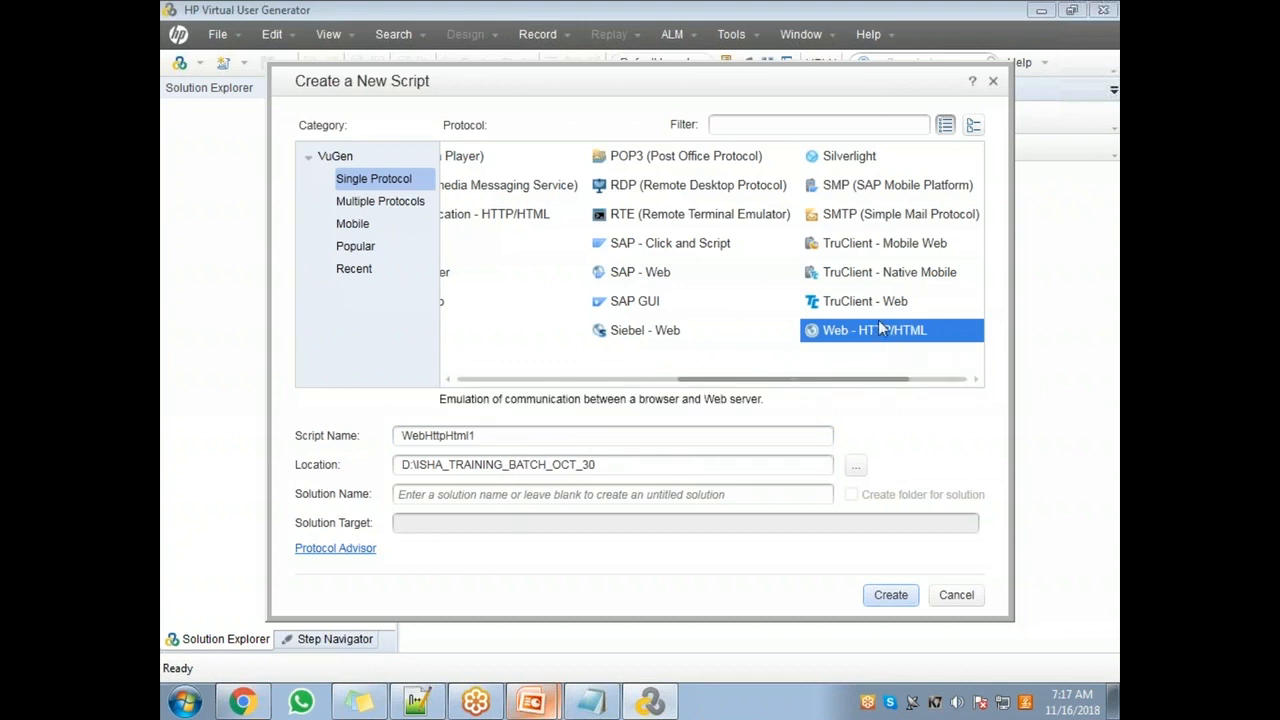
{"action": "left_click", "coordinate": [512, 436]}
{"action": "left_click_drag", "start_coordinate": [512, 436], "coordinate": [380, 443]}
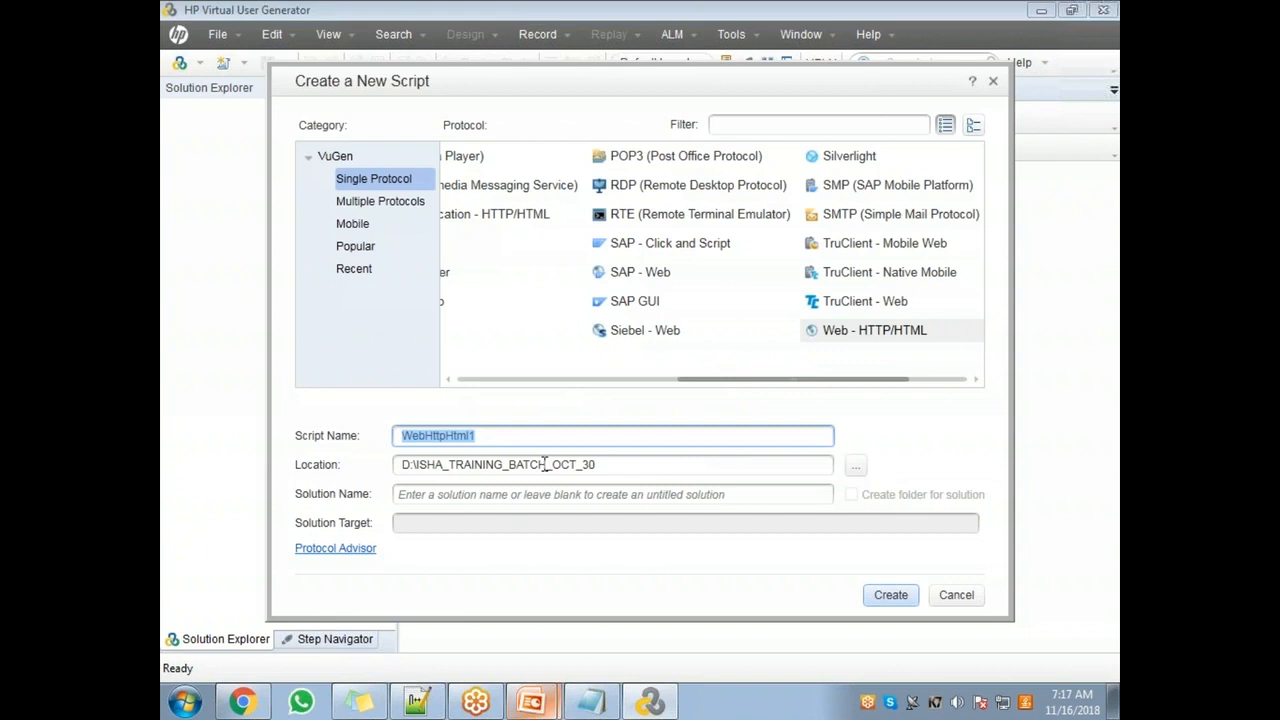
{"action": "type", "text": "MyFirstScript"}
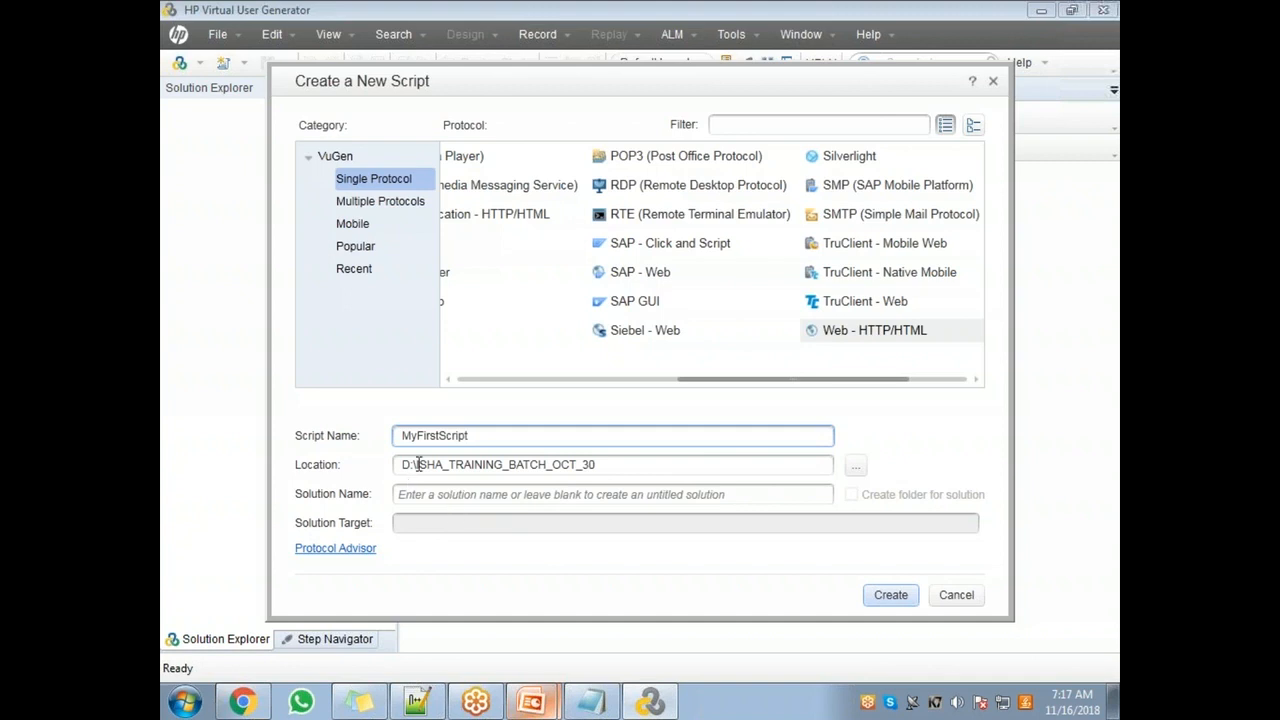
{"action": "left_click", "coordinate": [417, 464]}
{"action": "left_click_drag", "start_coordinate": [414, 465], "coordinate": [394, 469]}
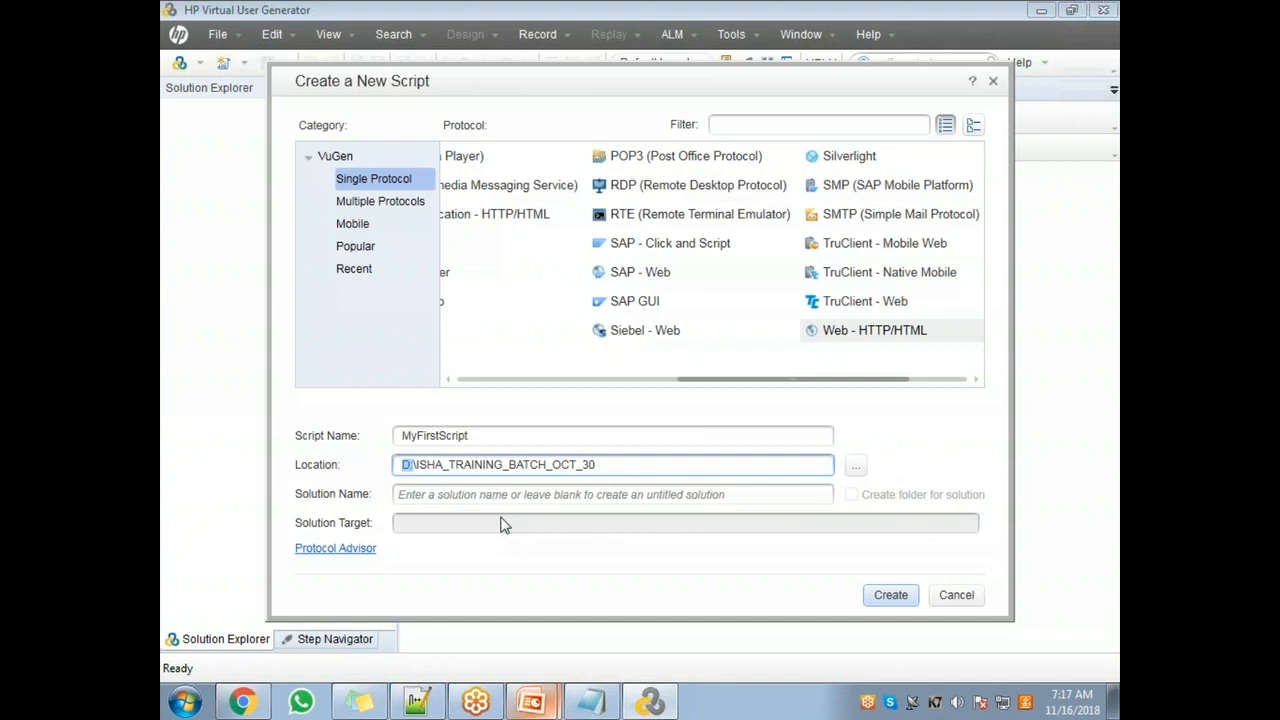
{"action": "left_click", "coordinate": [871, 596]}
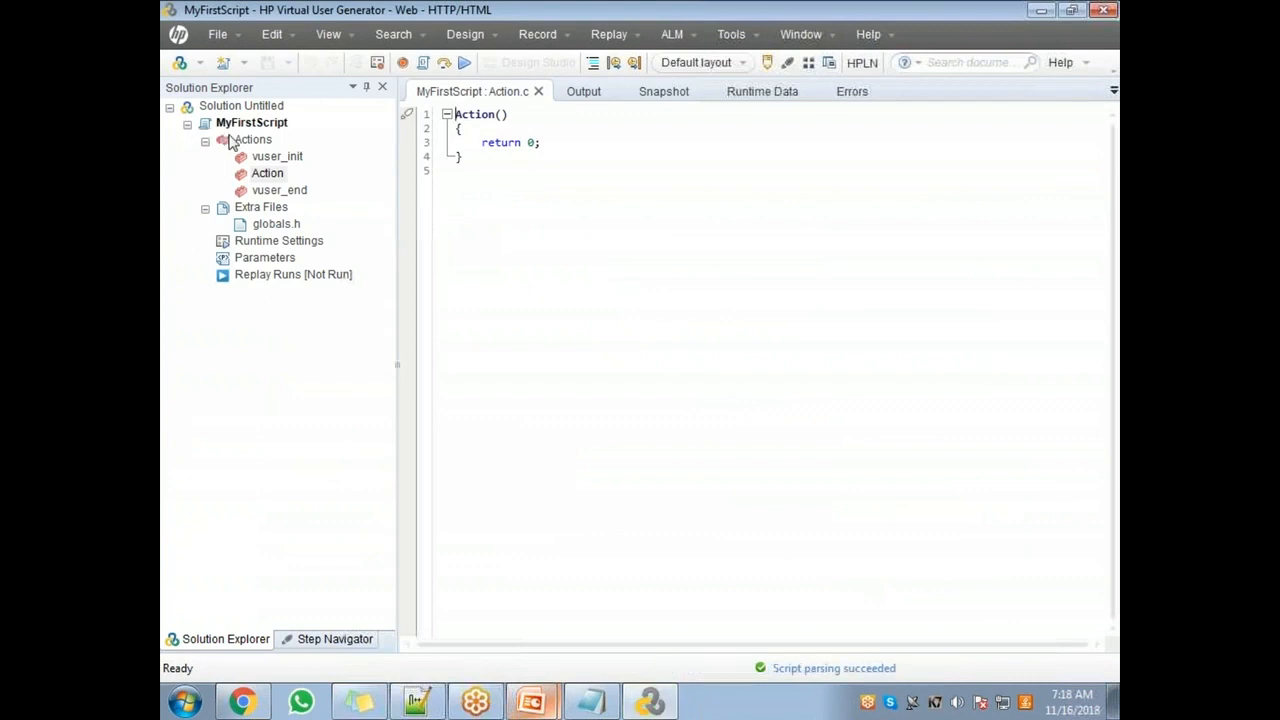
- Close the Output, Snapshot, Runtime Data and Errors panes, keeping only the Action.c editor open beside the Solution Explorer
{"action": "left_click", "coordinate": [224, 125]}
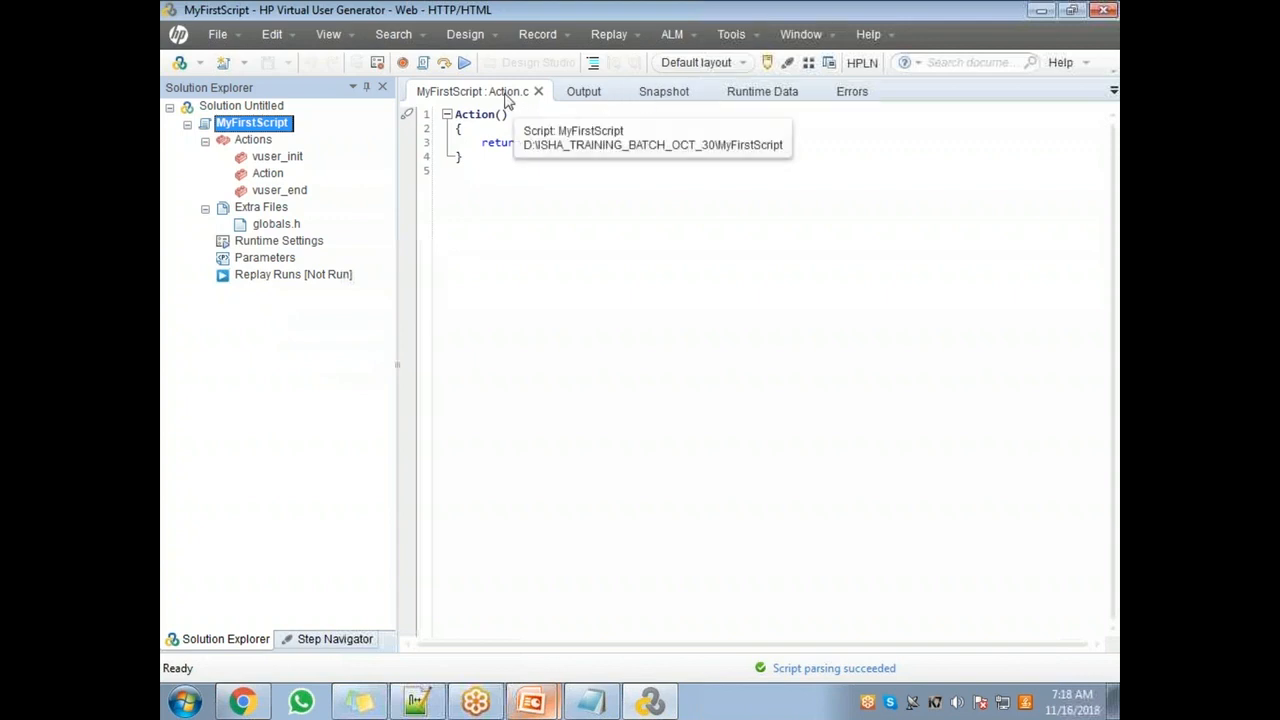
{"action": "left_click", "coordinate": [600, 92]}
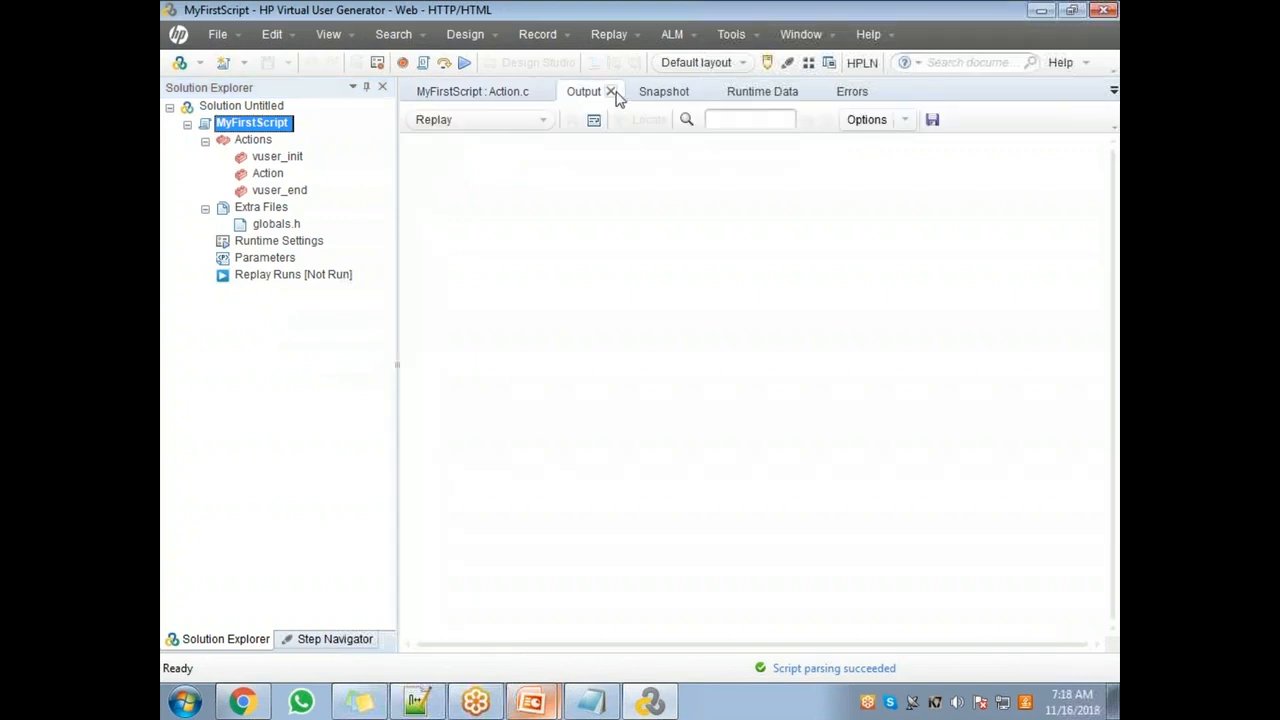
{"action": "left_click", "coordinate": [611, 91]}
{"action": "left_click", "coordinate": [625, 92]}
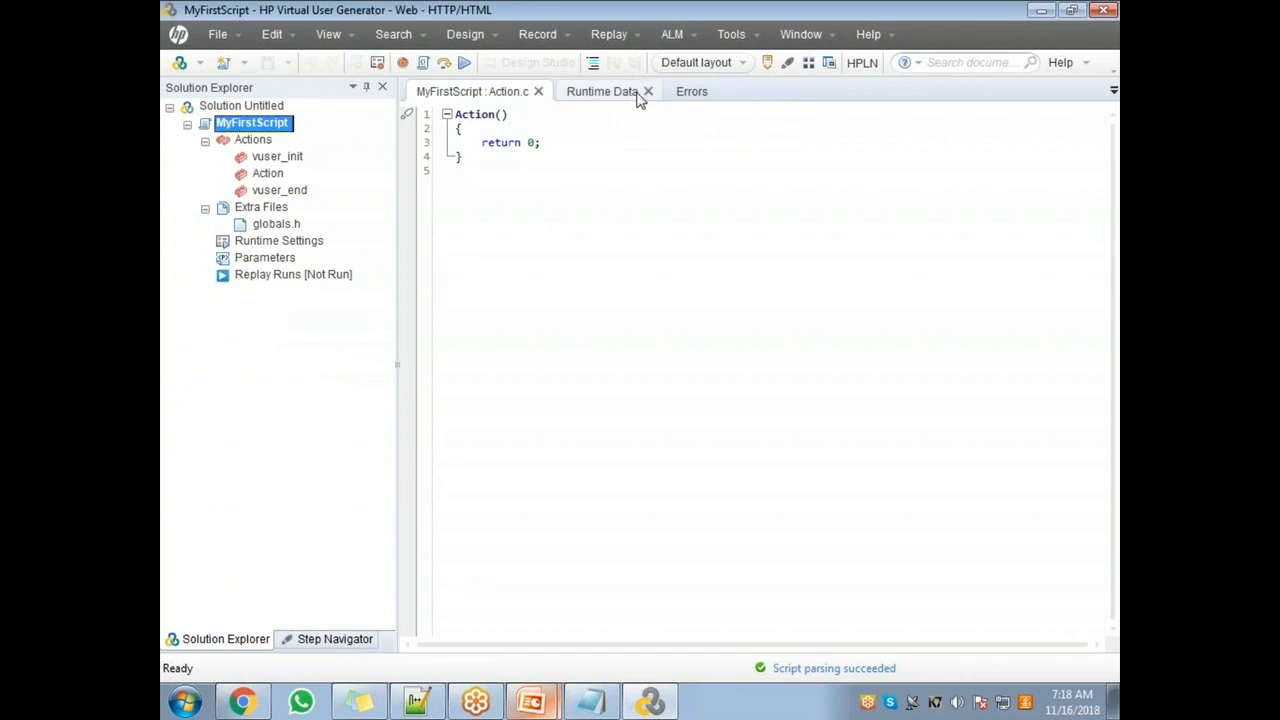
{"action": "left_click", "coordinate": [645, 93]}
{"action": "left_click", "coordinate": [610, 92]}
{"action": "left_click", "coordinate": [1114, 90]}
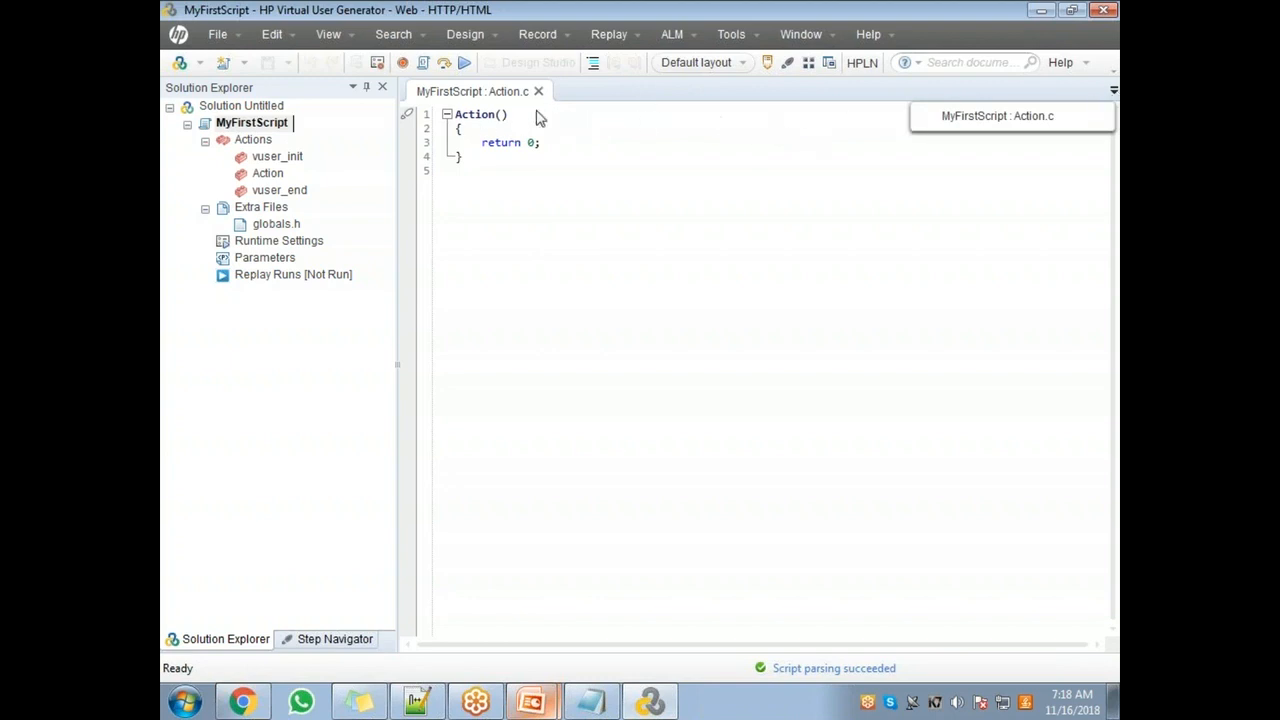
- Reopen the Snapshot pane and dock it below the Action.c editor
{"action": "left_click", "coordinate": [326, 36]}
{"action": "left_click", "coordinate": [373, 68]}
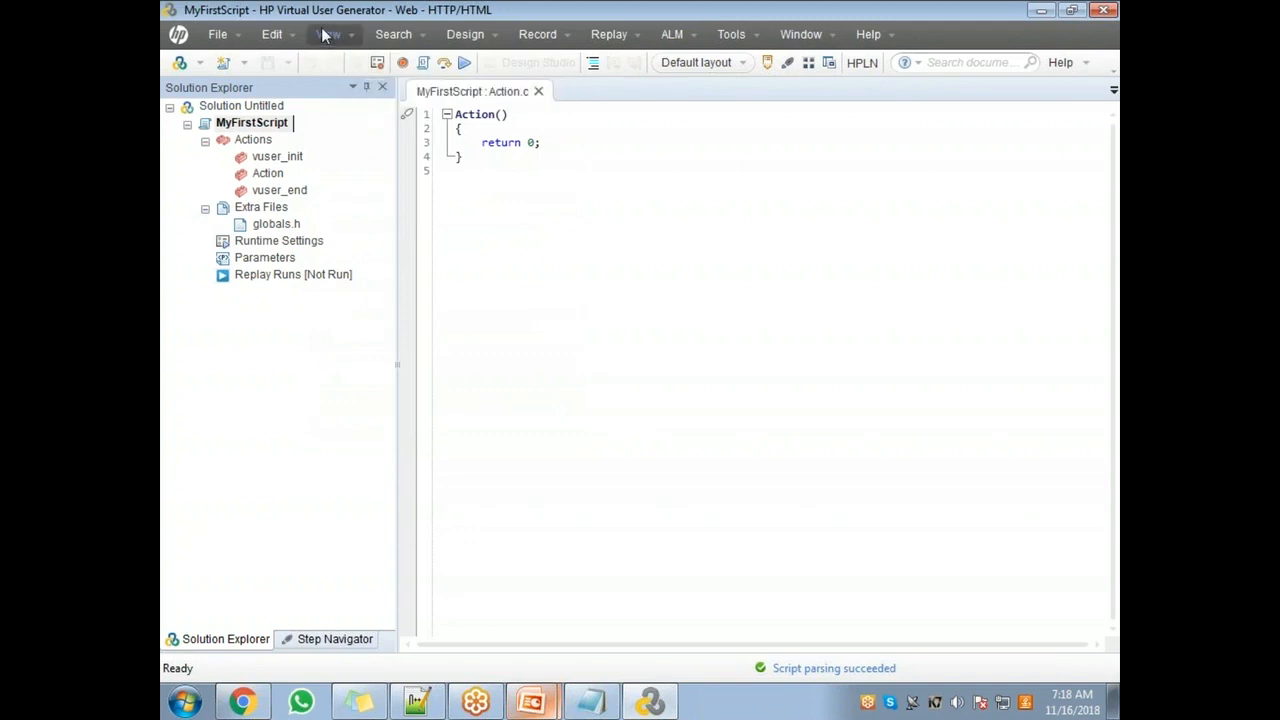
{"action": "left_click", "coordinate": [326, 36]}
{"action": "left_click", "coordinate": [372, 167]}
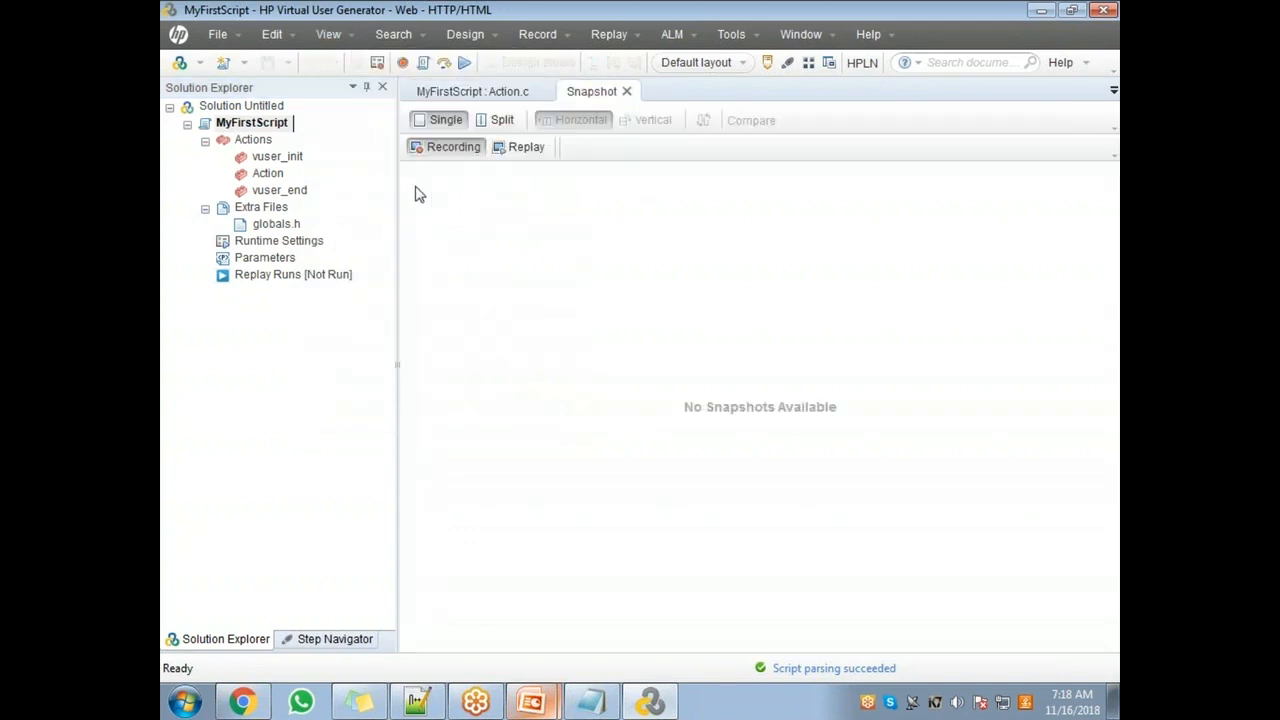
{"action": "left_click_drag", "start_coordinate": [592, 91], "coordinate": [760, 398]}
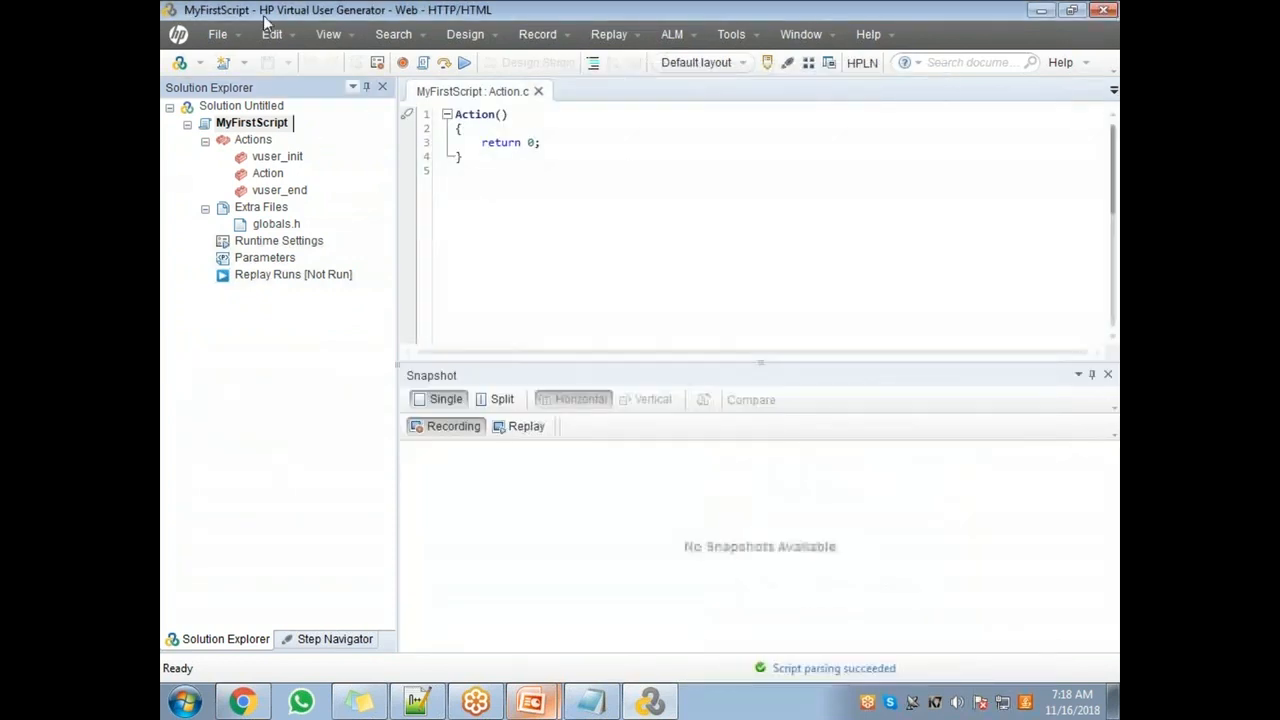
- Try docking the Output pane under the editor and below the Snapshot pane, and close it again
{"action": "left_click", "coordinate": [332, 38]}
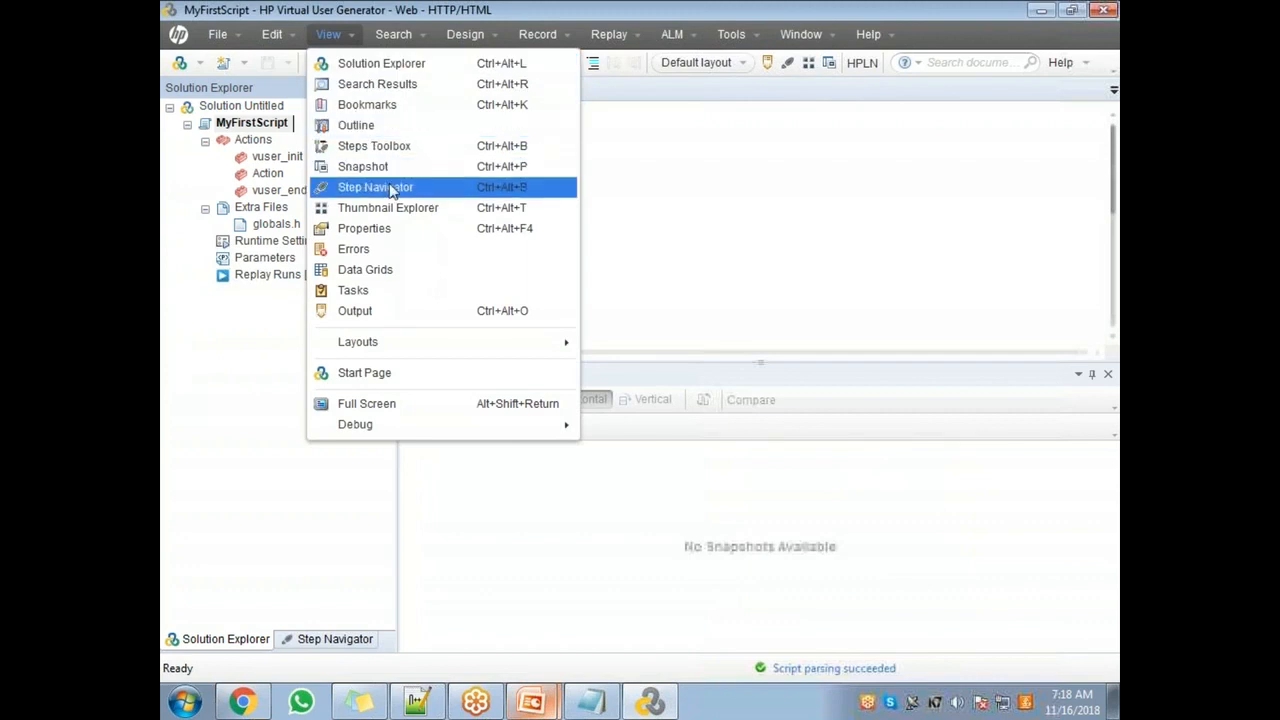
{"action": "left_click", "coordinate": [400, 311]}
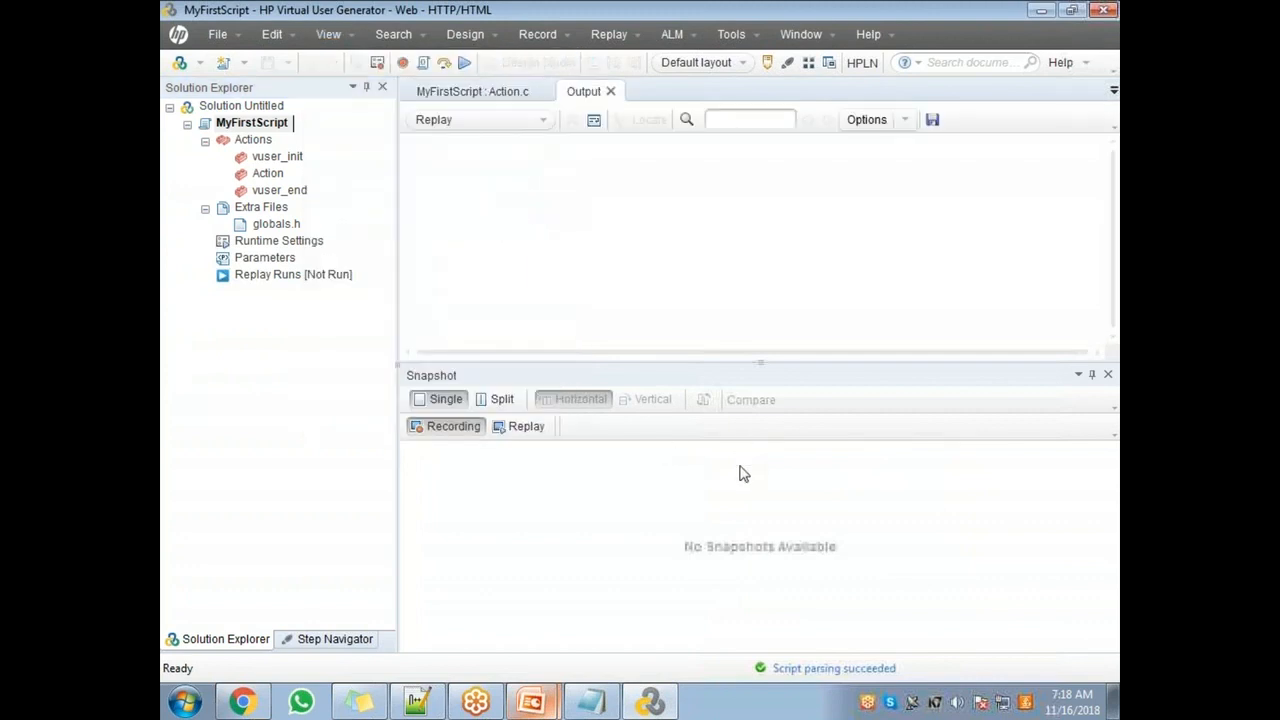
{"action": "left_click_drag", "start_coordinate": [590, 91], "coordinate": [766, 251]}
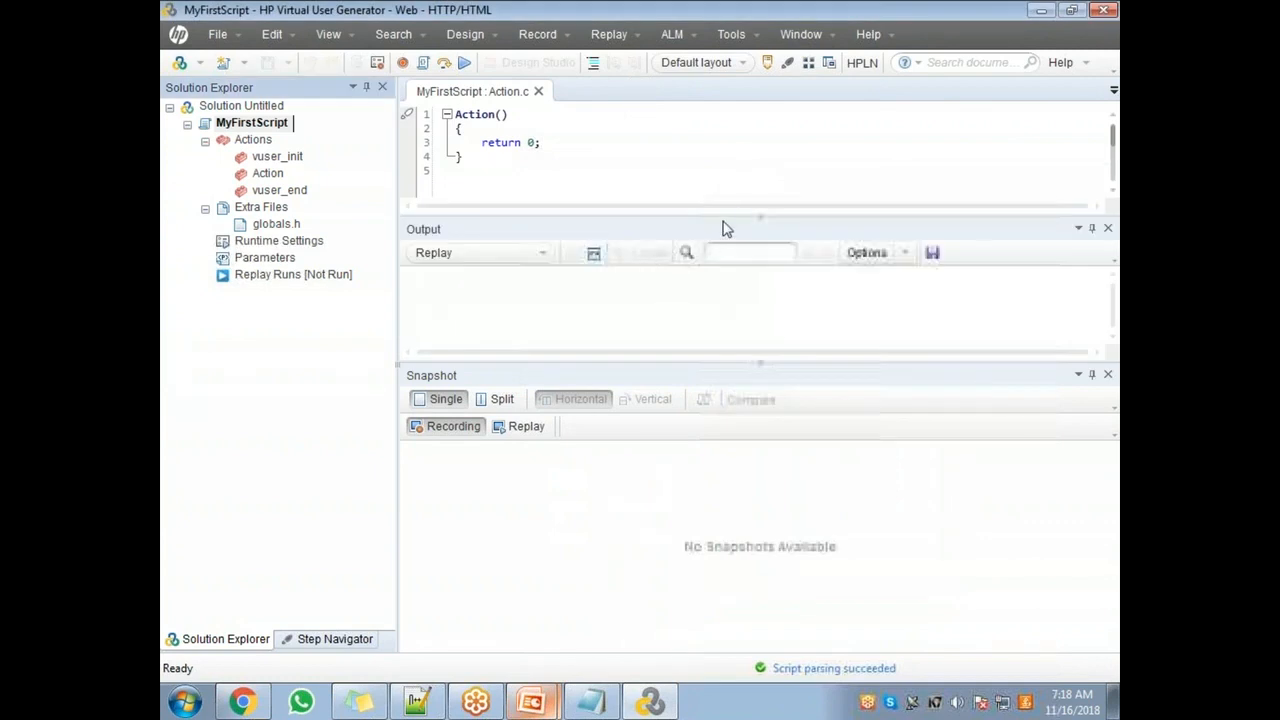
{"action": "left_click_drag", "start_coordinate": [640, 234], "coordinate": [767, 545]}
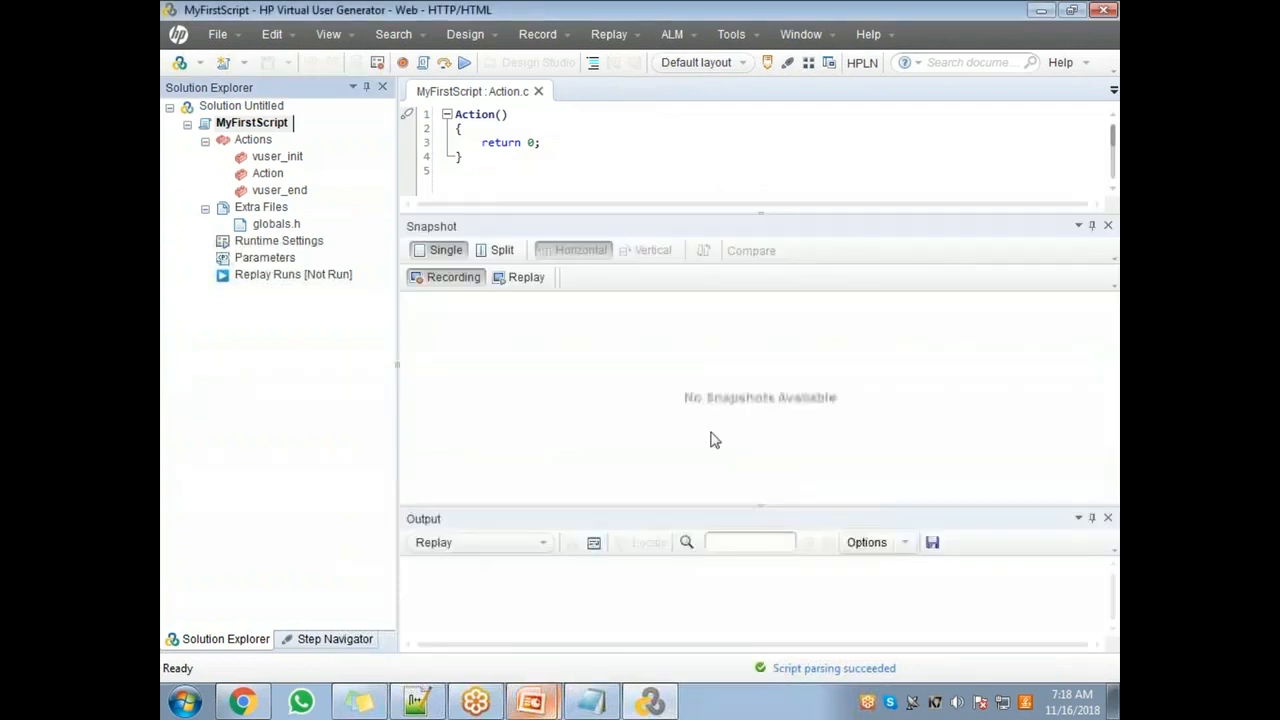
{"action": "left_click", "coordinate": [1107, 518]}
- Lower the divider above the Snapshot pane to give the Action.c editor more height
{"action": "left_click_drag", "start_coordinate": [692, 370], "coordinate": [783, 417]}
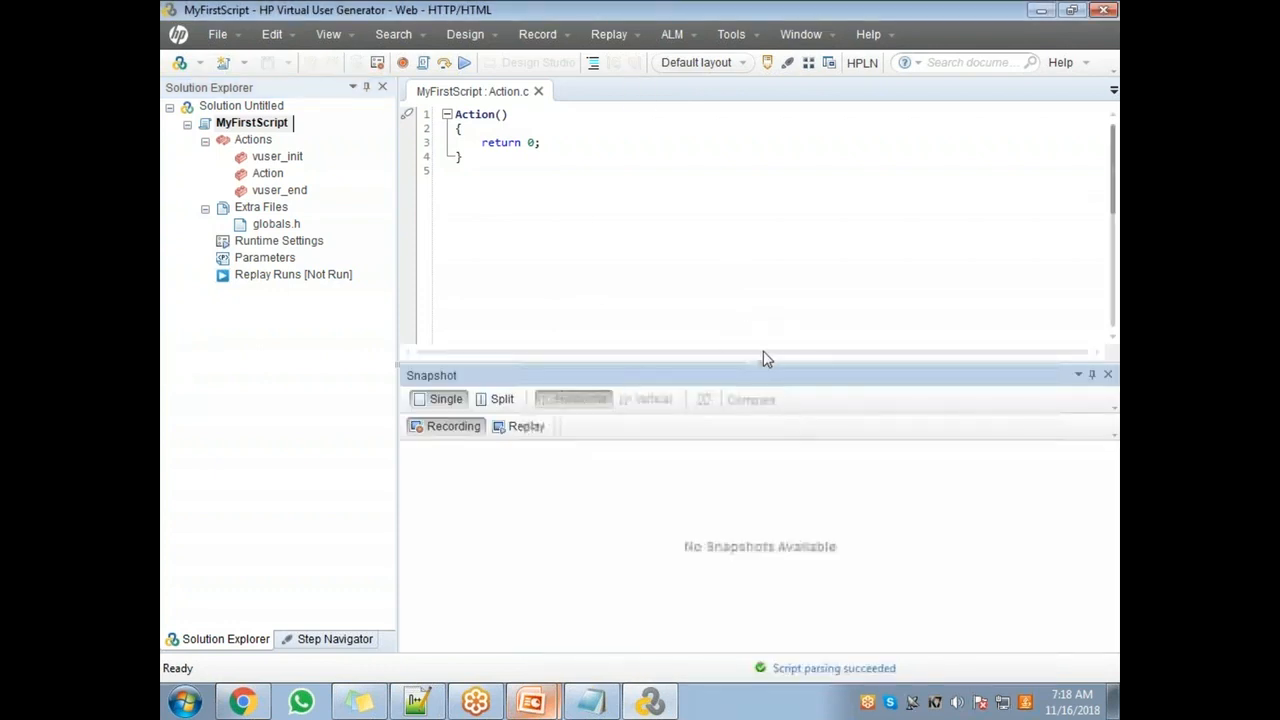
{"action": "left_click_drag", "start_coordinate": [761, 360], "coordinate": [761, 416]}
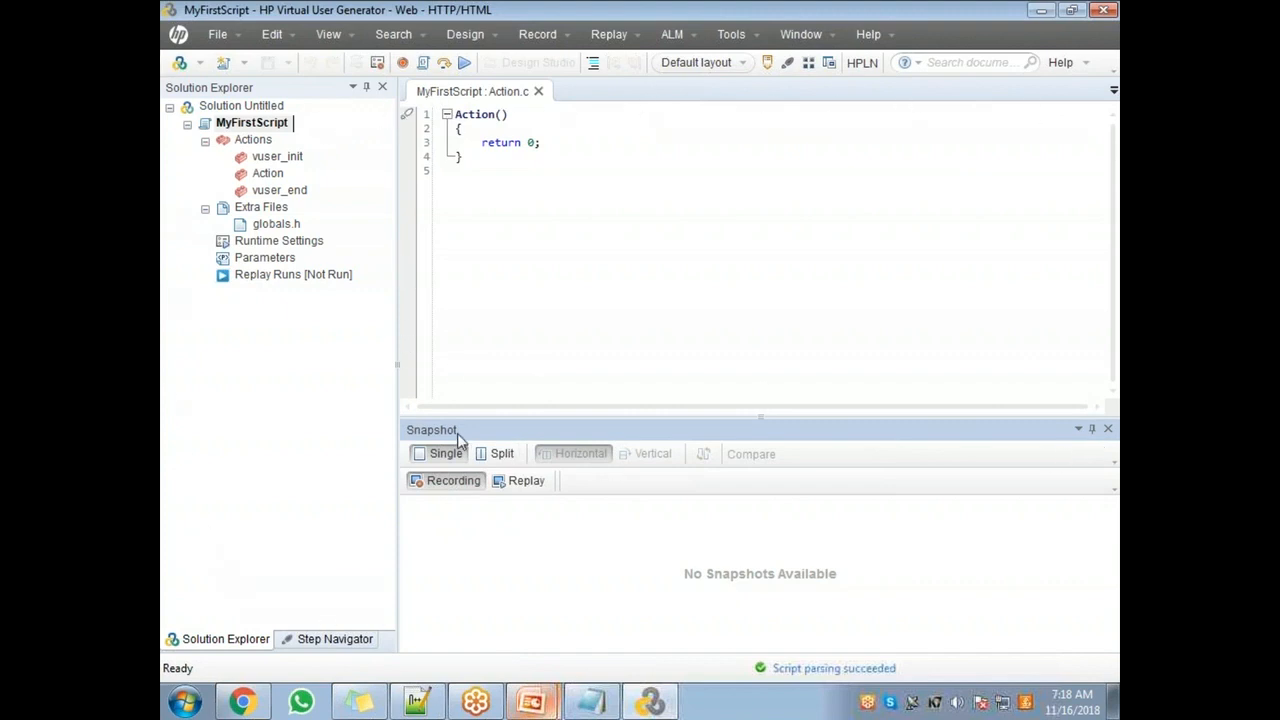
- Try docking the Solution Explorer to the right of the Action.c editor, and move it back to the editor's left side
{"action": "left_click_drag", "start_coordinate": [274, 88], "coordinate": [681, 259]}
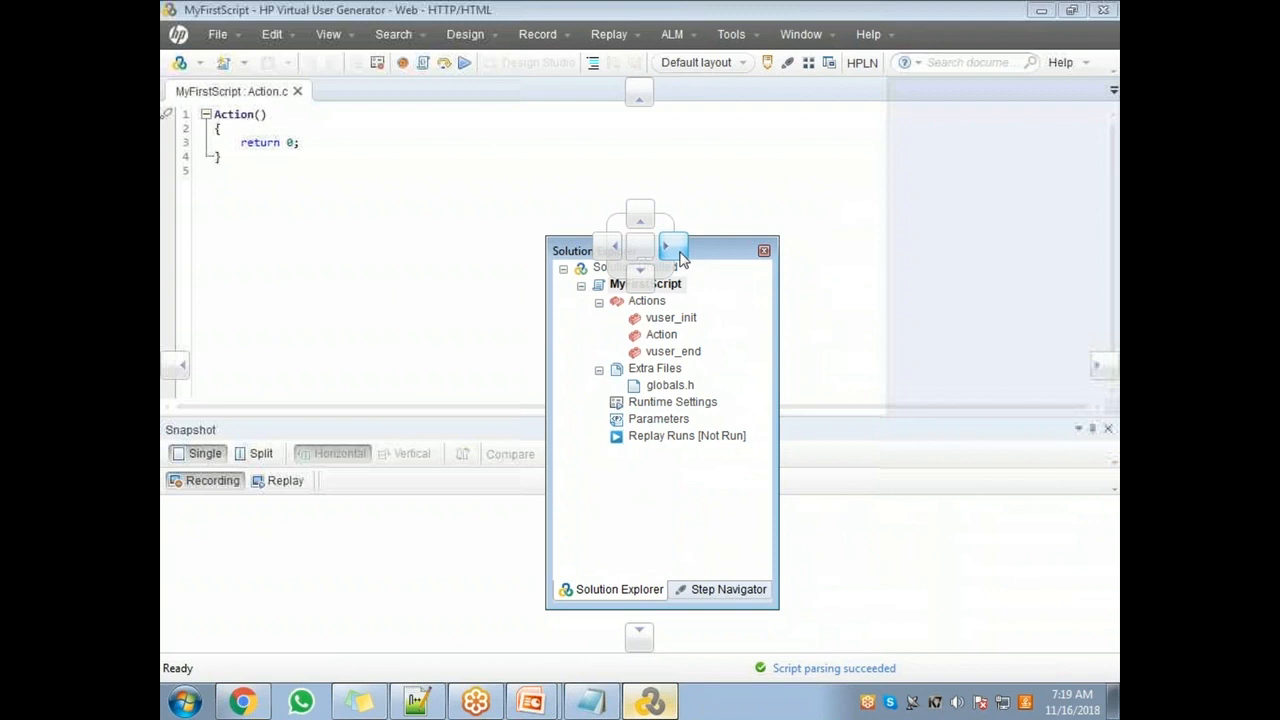
{"action": "left_click_drag", "start_coordinate": [681, 258], "coordinate": [681, 258]}
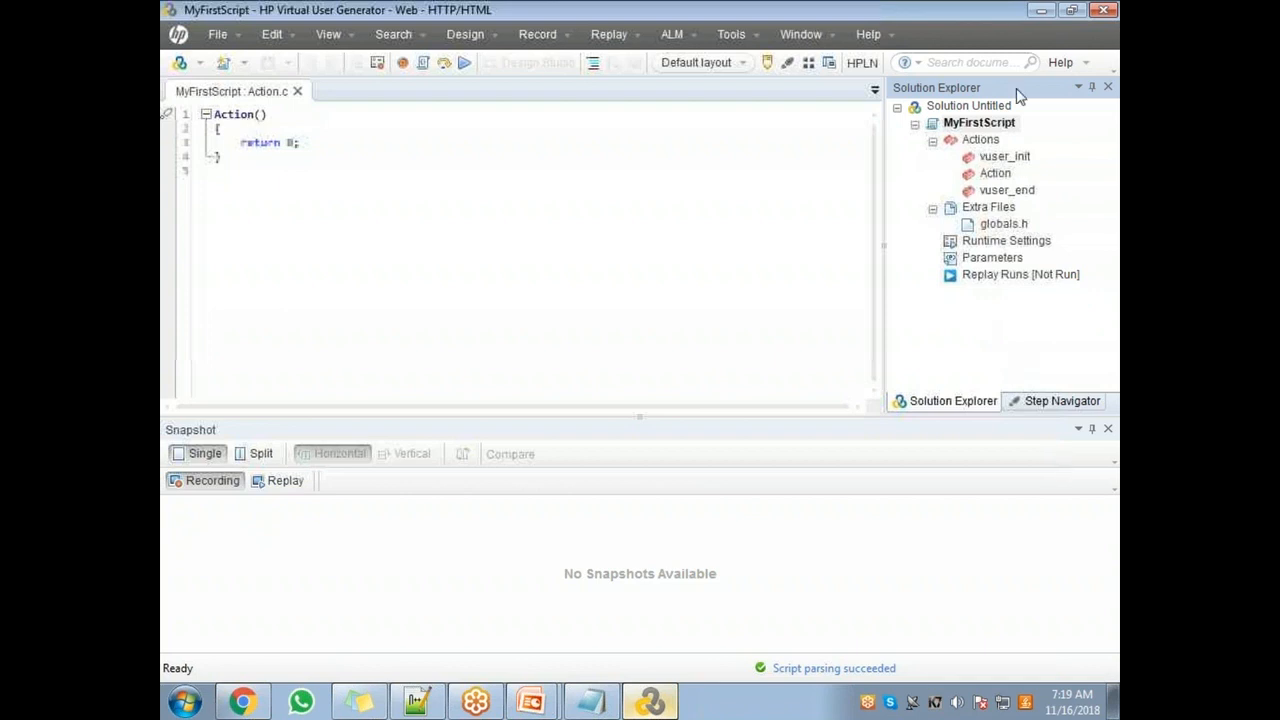
{"action": "left_click_drag", "start_coordinate": [1020, 98], "coordinate": [612, 245]}
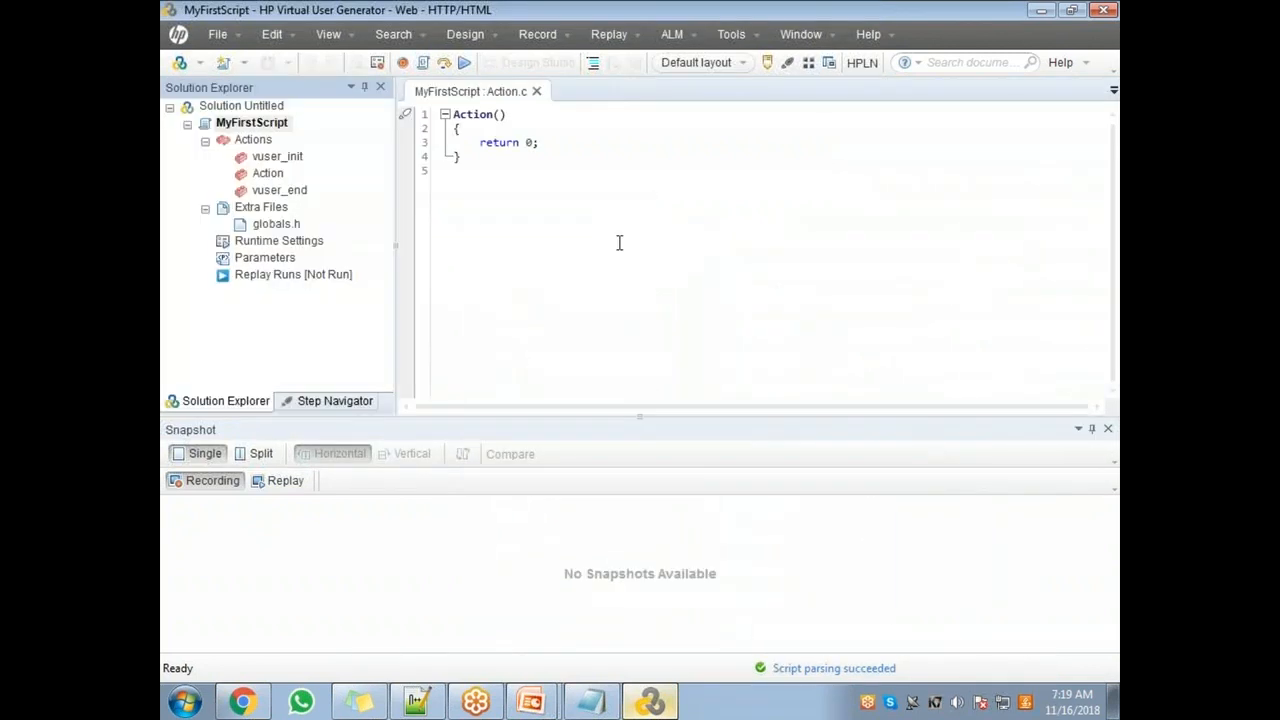
- Redock the Snapshot pane directly beneath the Action.c editor so that the Solution Explorer spans the full height
{"action": "left_click_drag", "start_coordinate": [250, 431], "coordinate": [777, 460]}
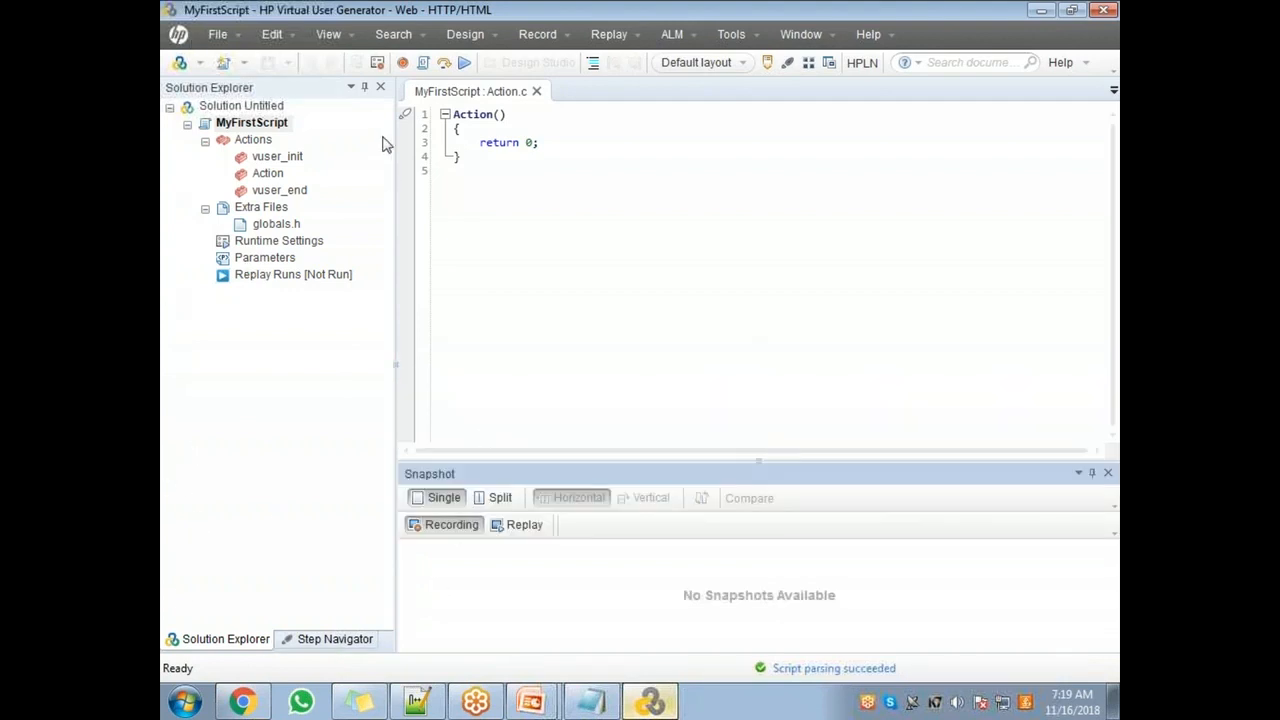
{"action": "left_click", "coordinate": [296, 96]}
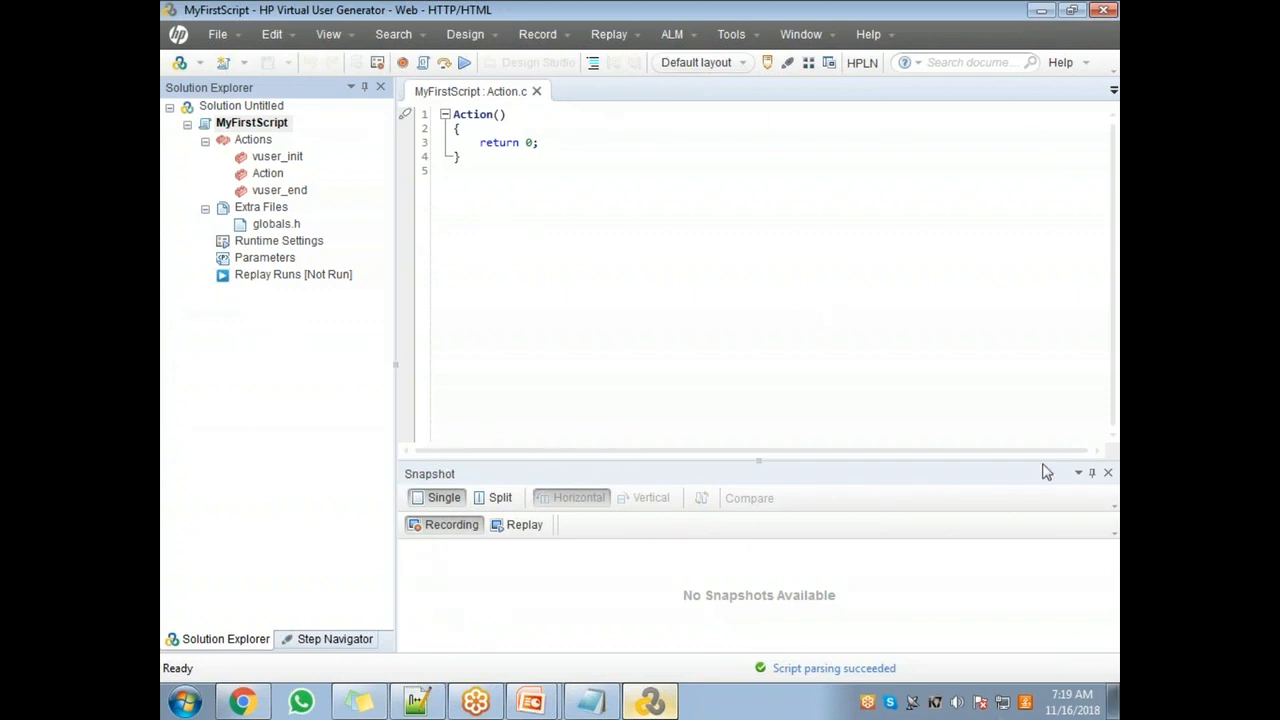
- Try the Plain layout for the script workspace, and switch back to the Default layout
{"action": "left_click", "coordinate": [700, 64]}
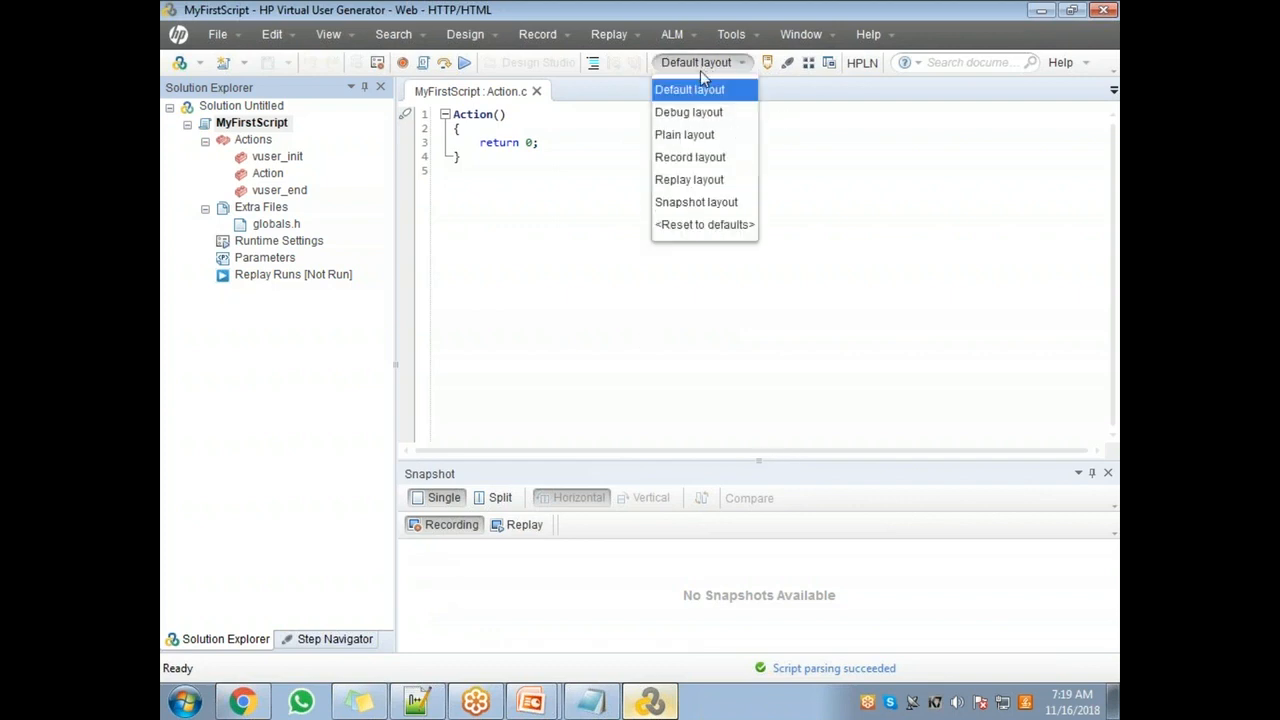
{"action": "left_click", "coordinate": [686, 136]}
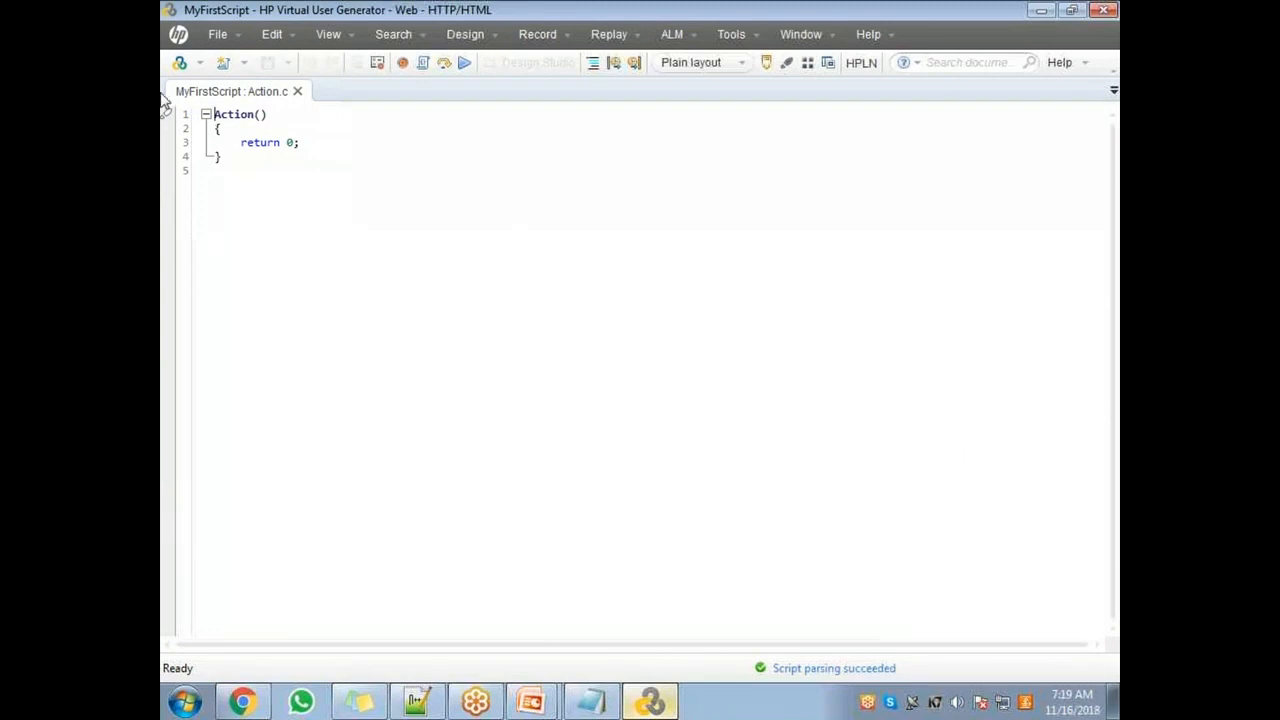
{"action": "left_click", "coordinate": [711, 62]}
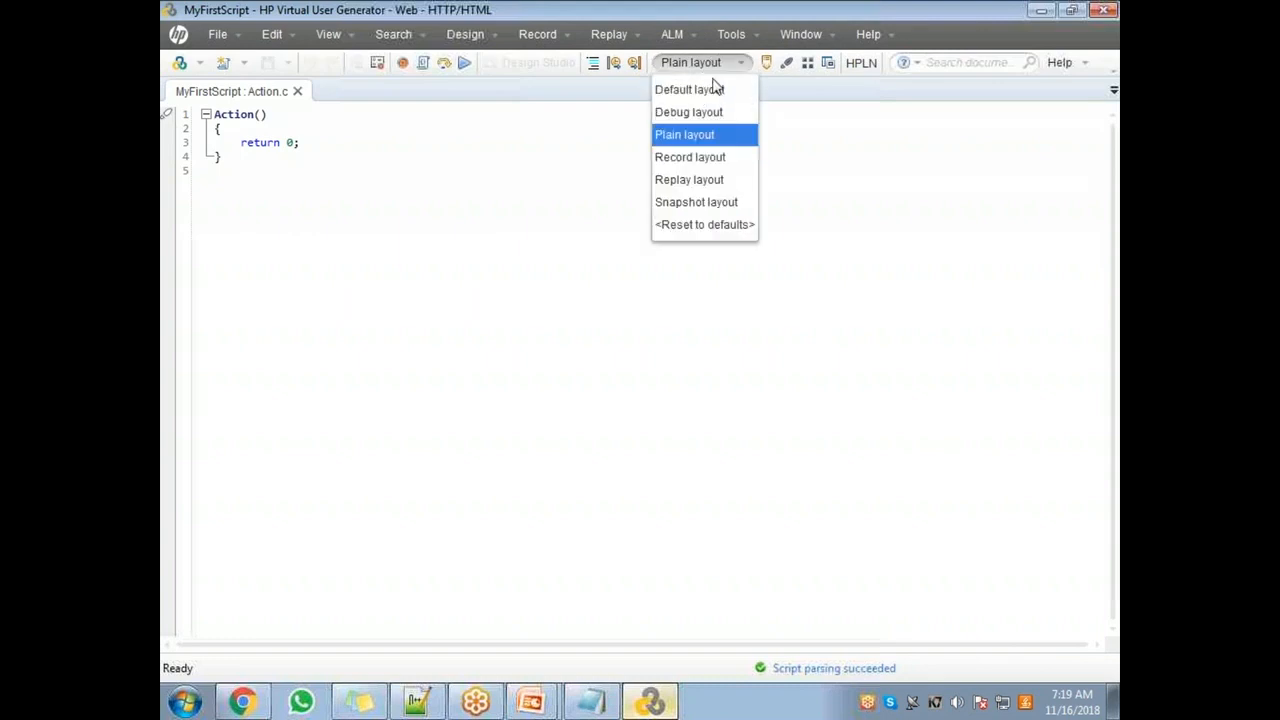
{"action": "left_click", "coordinate": [714, 89]}
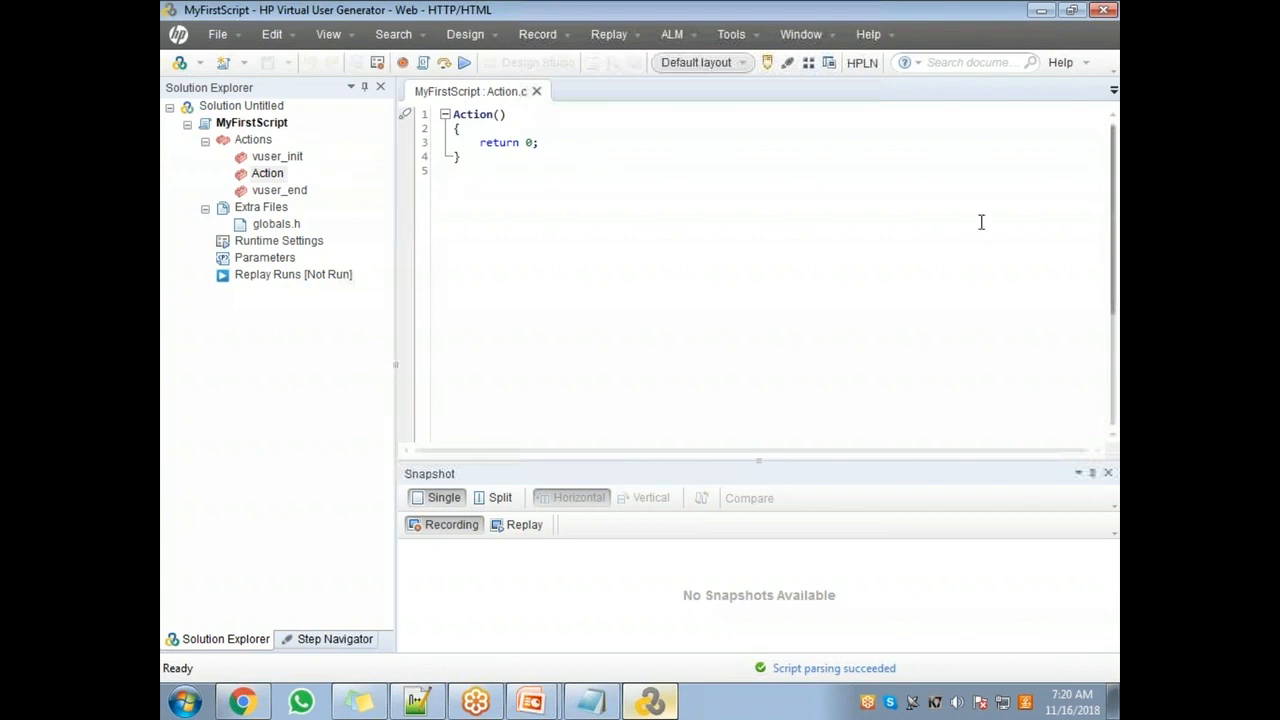
- Narrow the Solution Explorer pane to give the Action.c editor and Snapshot pane more width
{"action": "left_click_drag", "start_coordinate": [395, 371], "coordinate": [324, 357]}
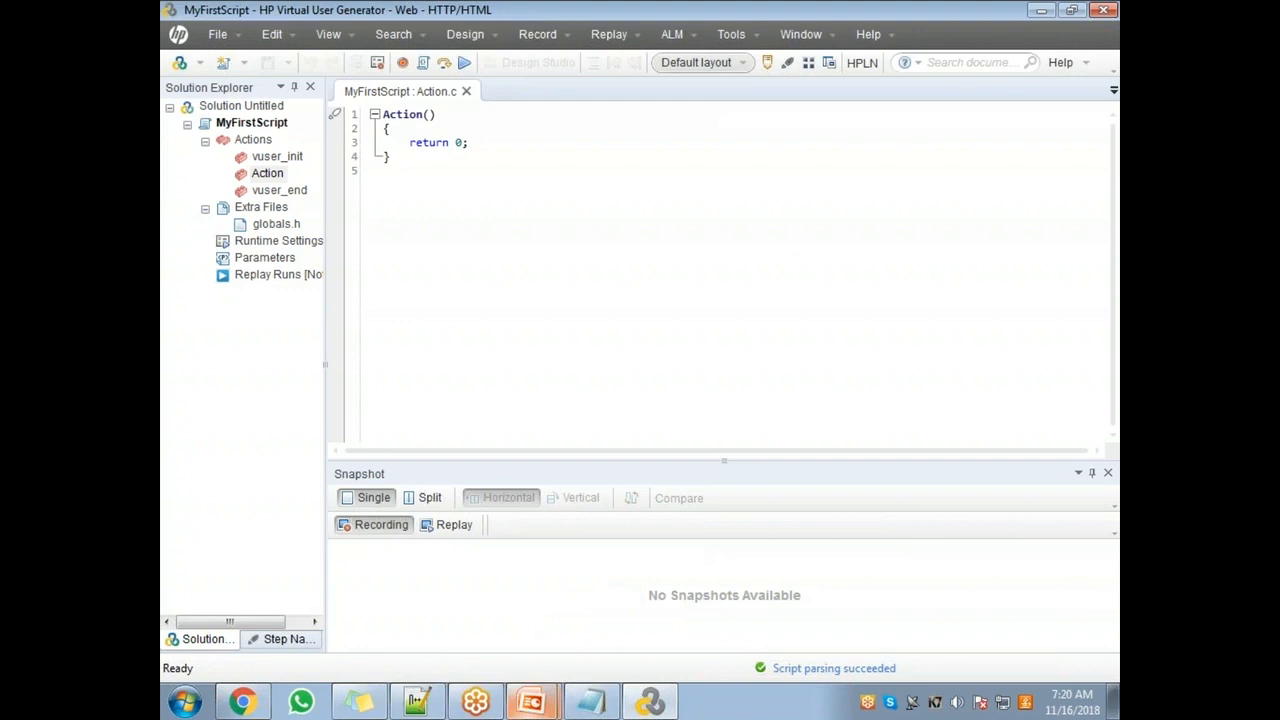
- Switch to the PowerPoint slide show, advance to the "Steps to Create a Script" slide and activate the highlighter
{"action": "mouse_move", "coordinate": [532, 702]}
{"action": "left_click", "coordinate": [450, 660]}
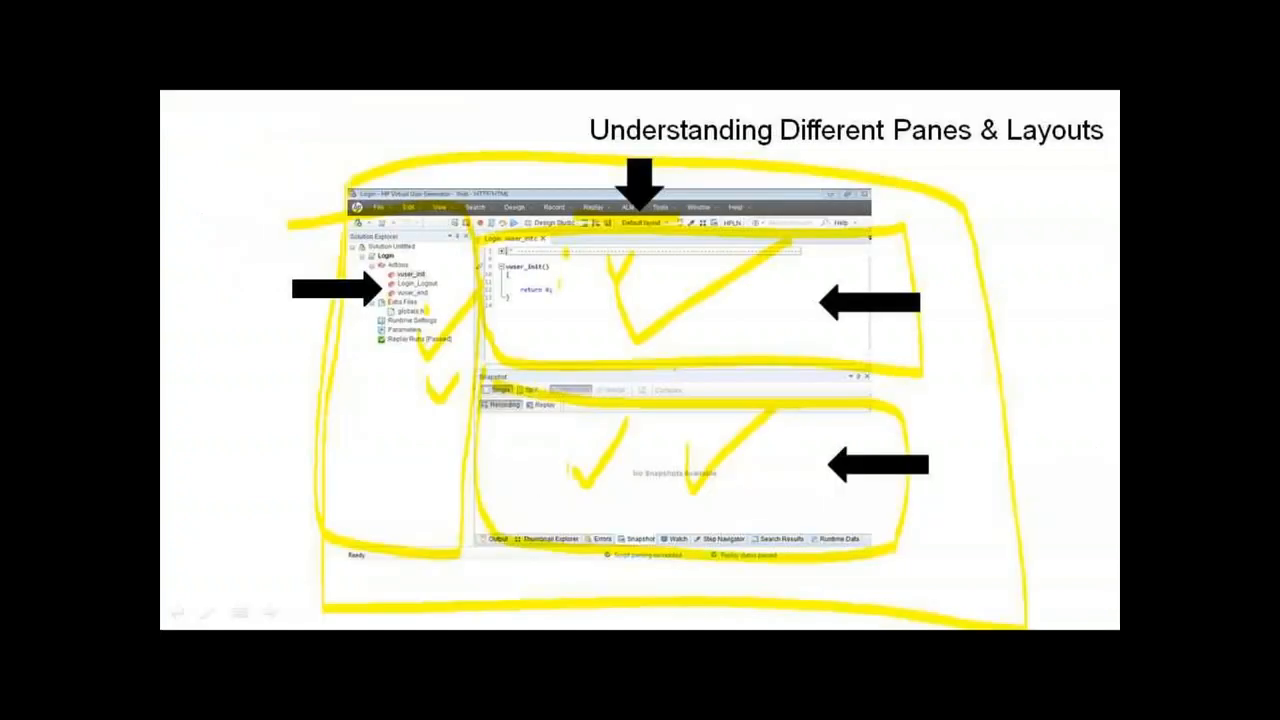
{"action": "key", "text": "Right"}
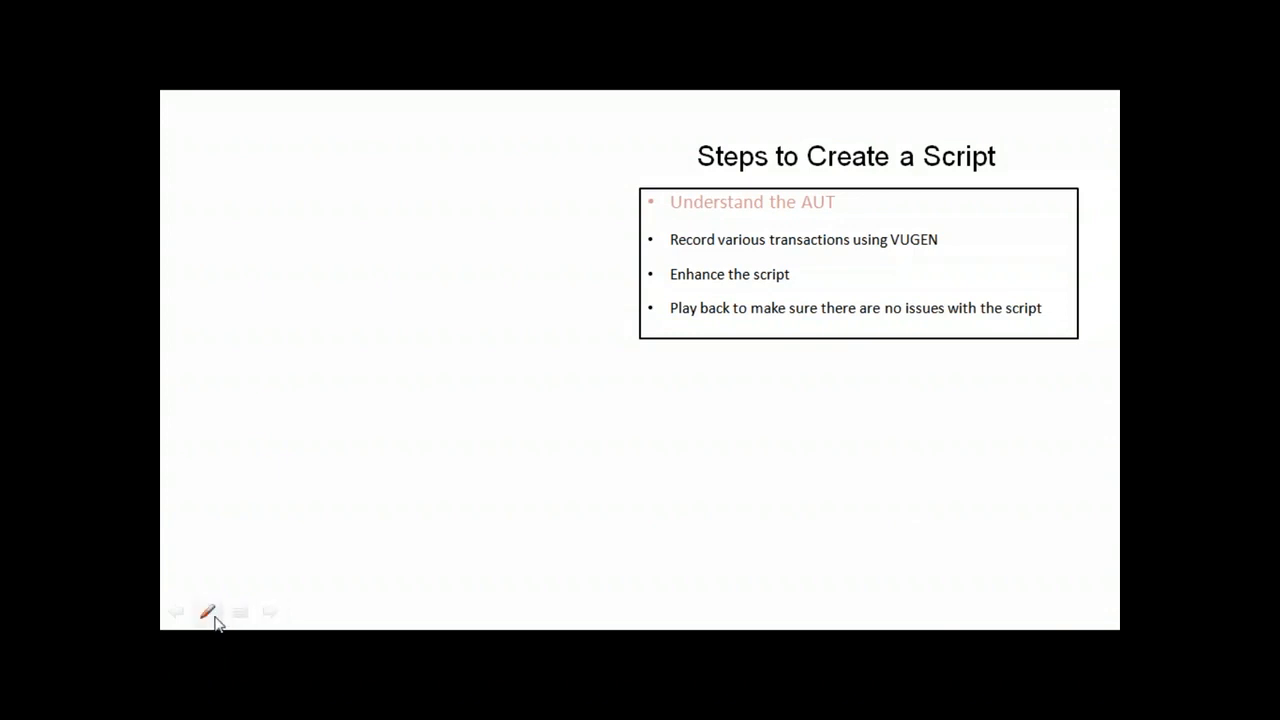
{"action": "left_click", "coordinate": [210, 613]}
{"action": "left_click", "coordinate": [252, 495]}
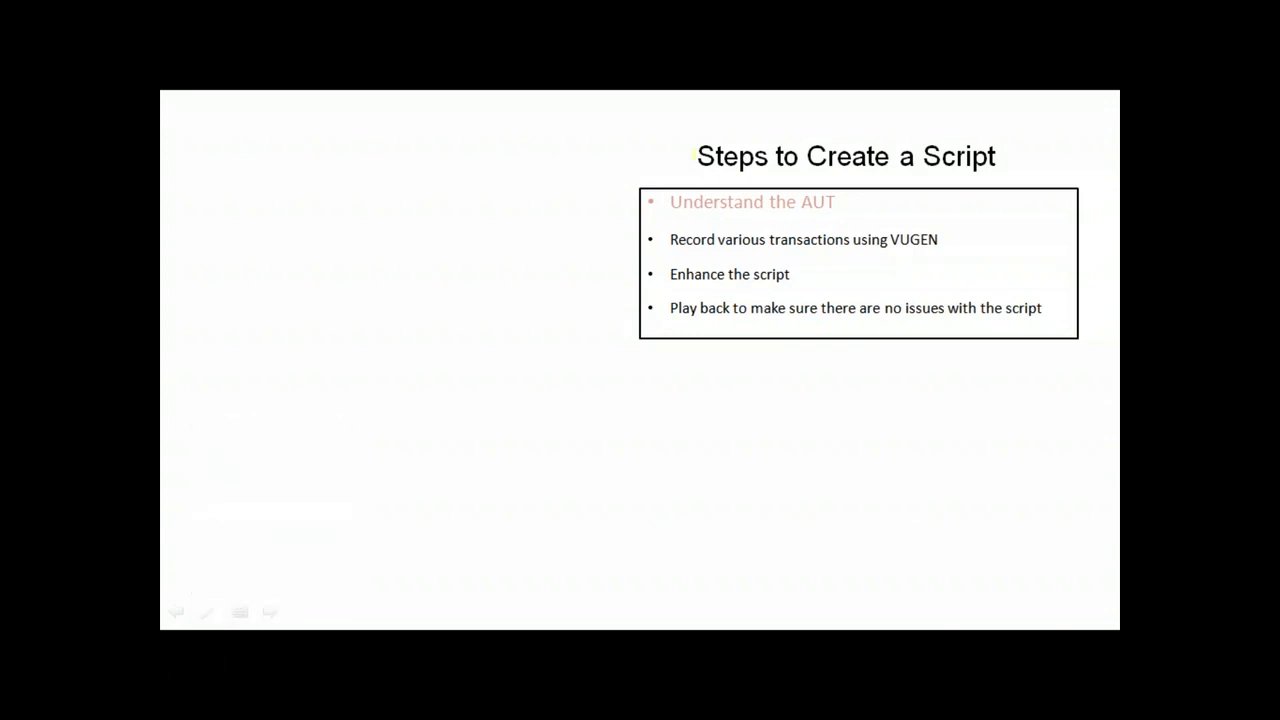
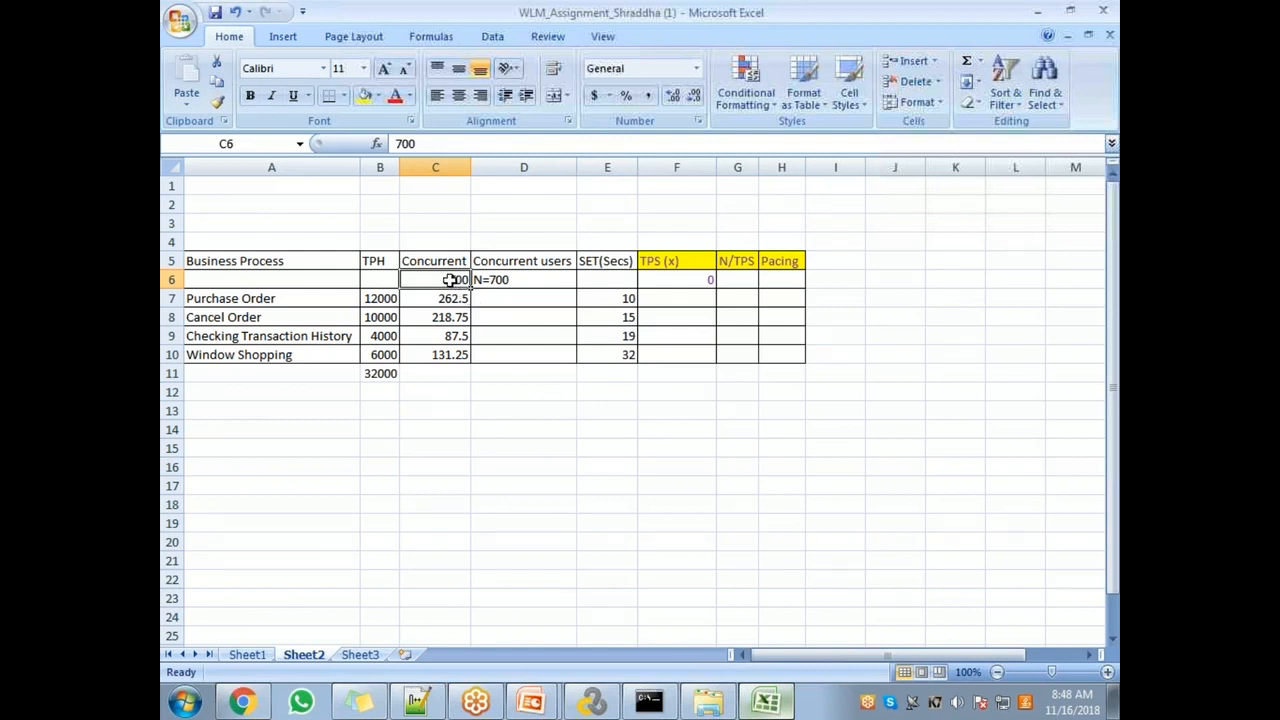
{"action": "left_click_drag", "start_coordinate": [234, 266], "coordinate": [769, 373]}
{"action": "left_click", "coordinate": [553, 452]}
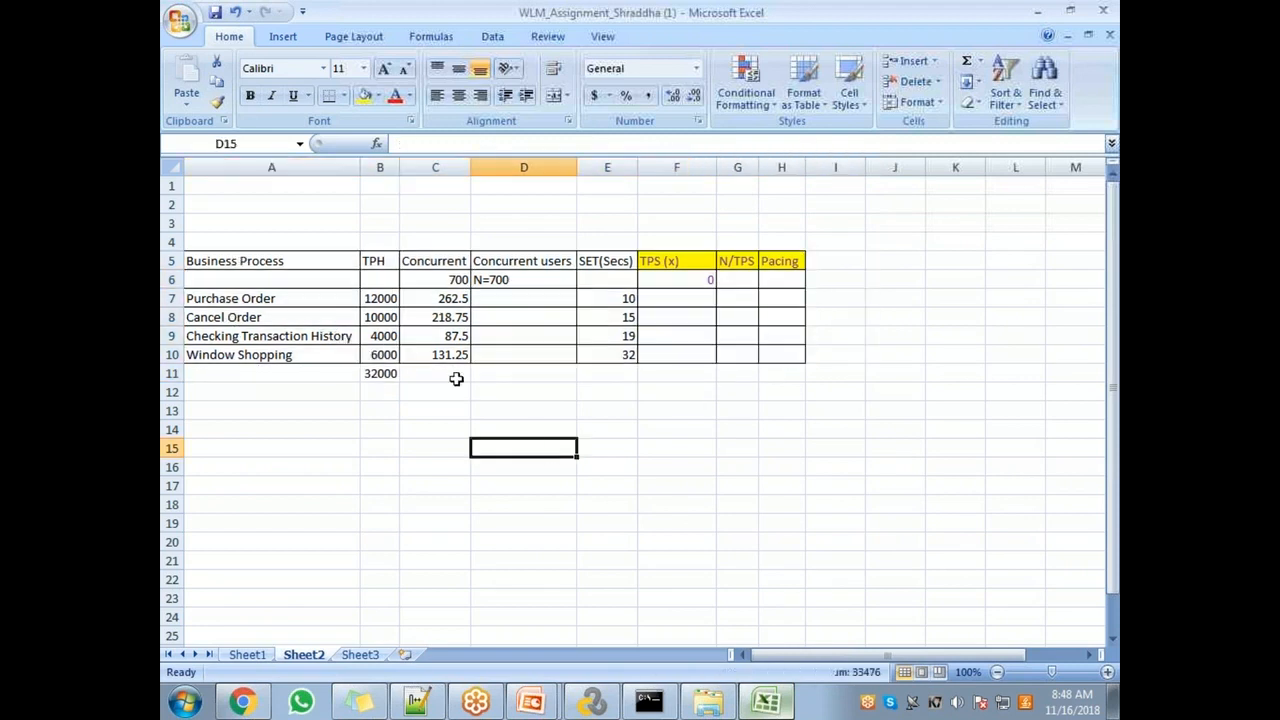
{"action": "left_click", "coordinate": [372, 300]}
{"action": "left_click", "coordinate": [516, 304]}
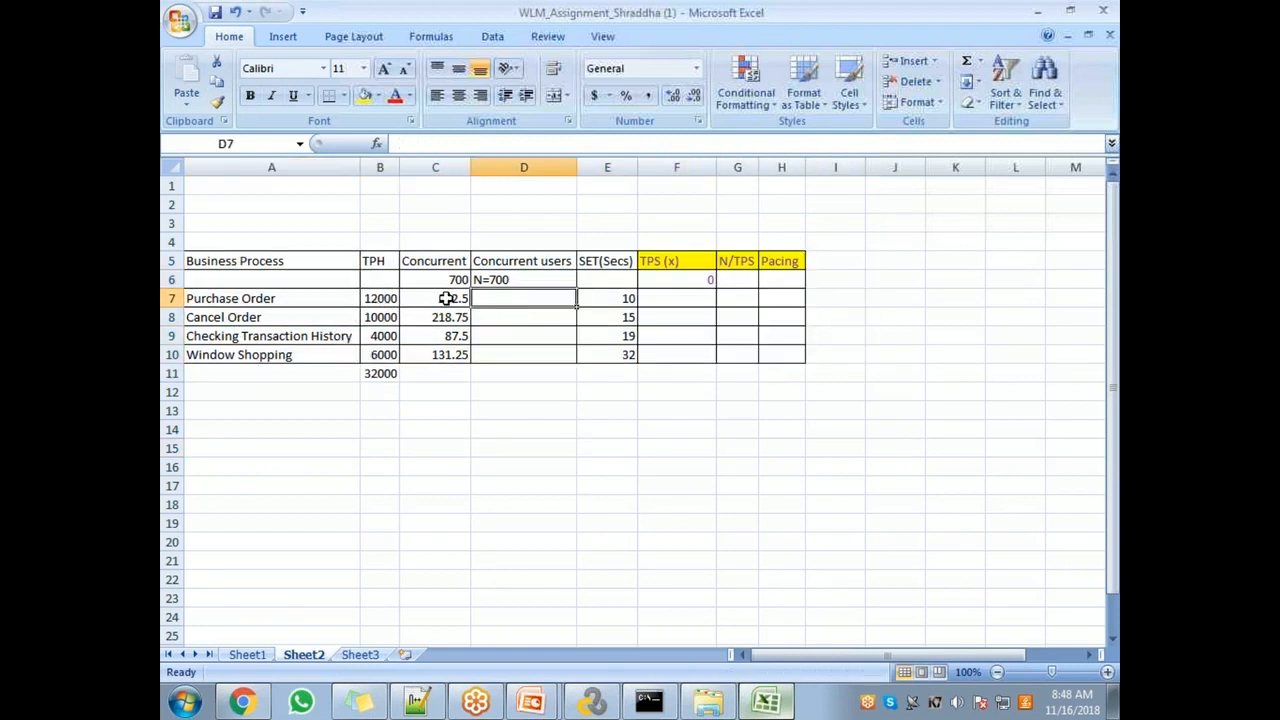
- Widen column D and extend its heading in D5 to "Concurrent users - Breaksown"
{"action": "left_click", "coordinate": [510, 258]}
{"action": "left_click_drag", "start_coordinate": [577, 162], "coordinate": [650, 163]}
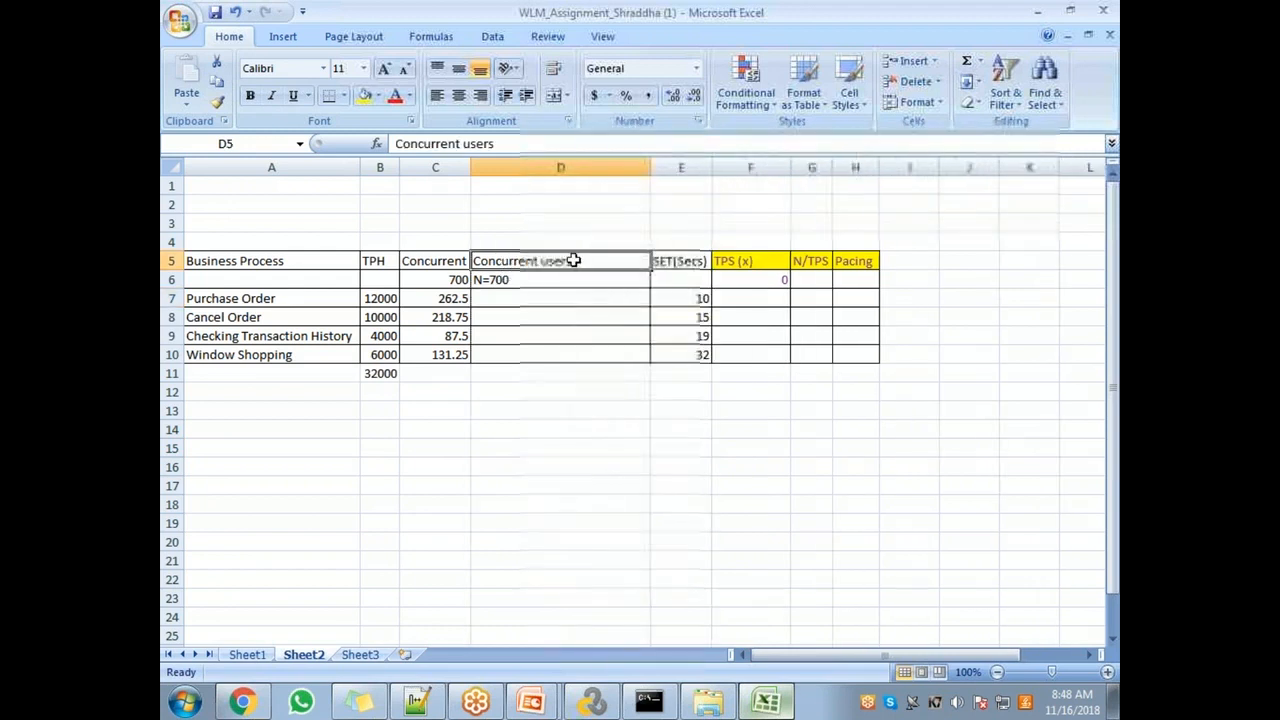
{"action": "double_click", "coordinate": [597, 264]}
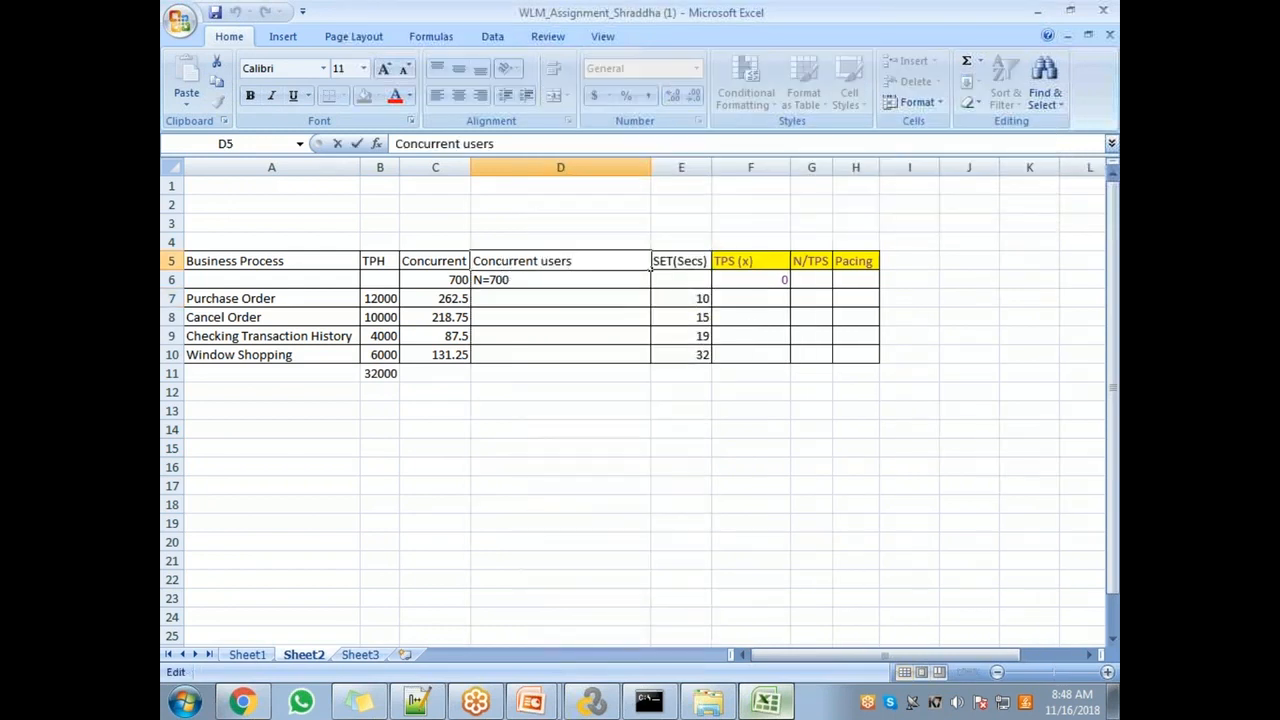
{"action": "type", "text": "- Breaksown"}
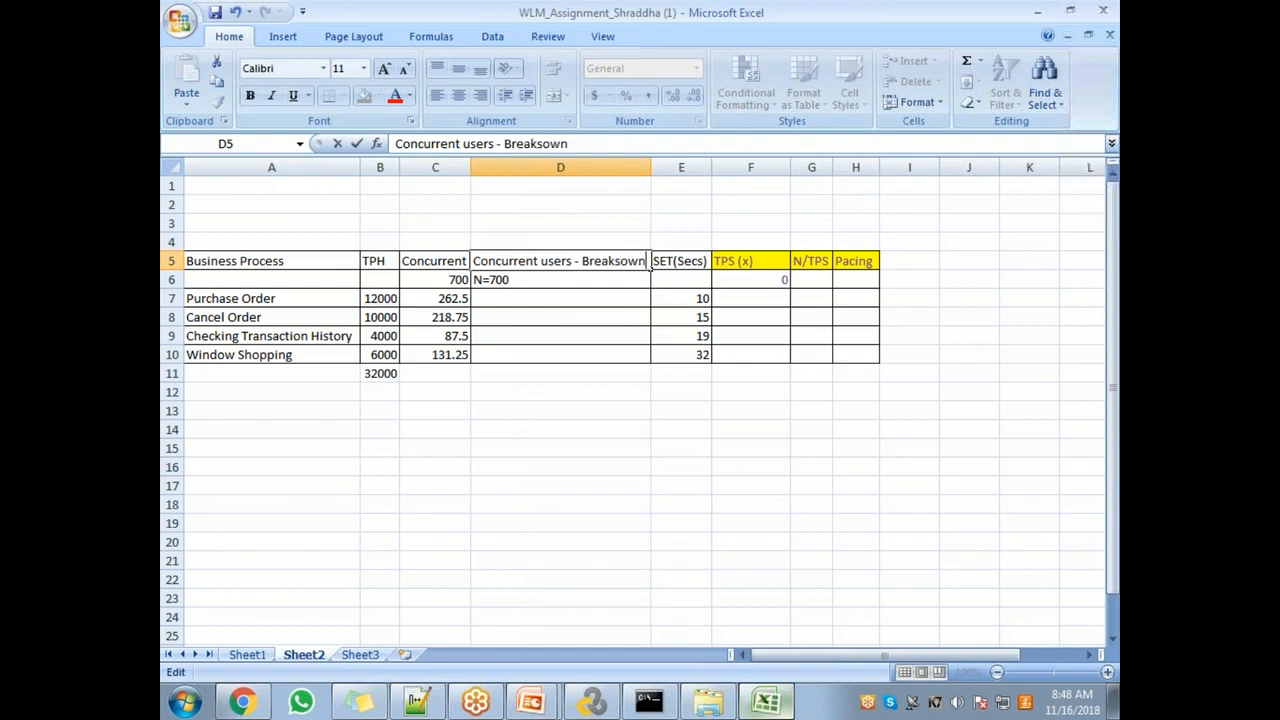
{"action": "key", "text": "Return"}
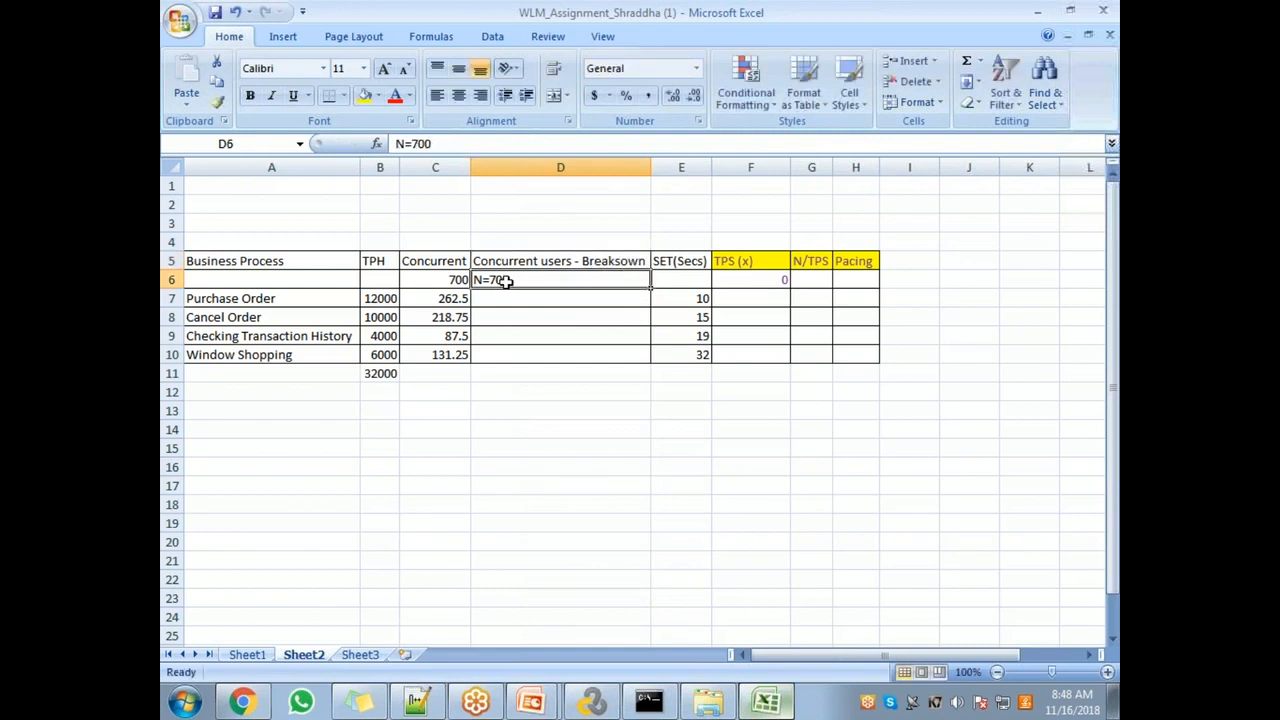
- Clear the per-process user formulas from C7:C10 in the Concurrent column
{"action": "left_click", "coordinate": [461, 303]}
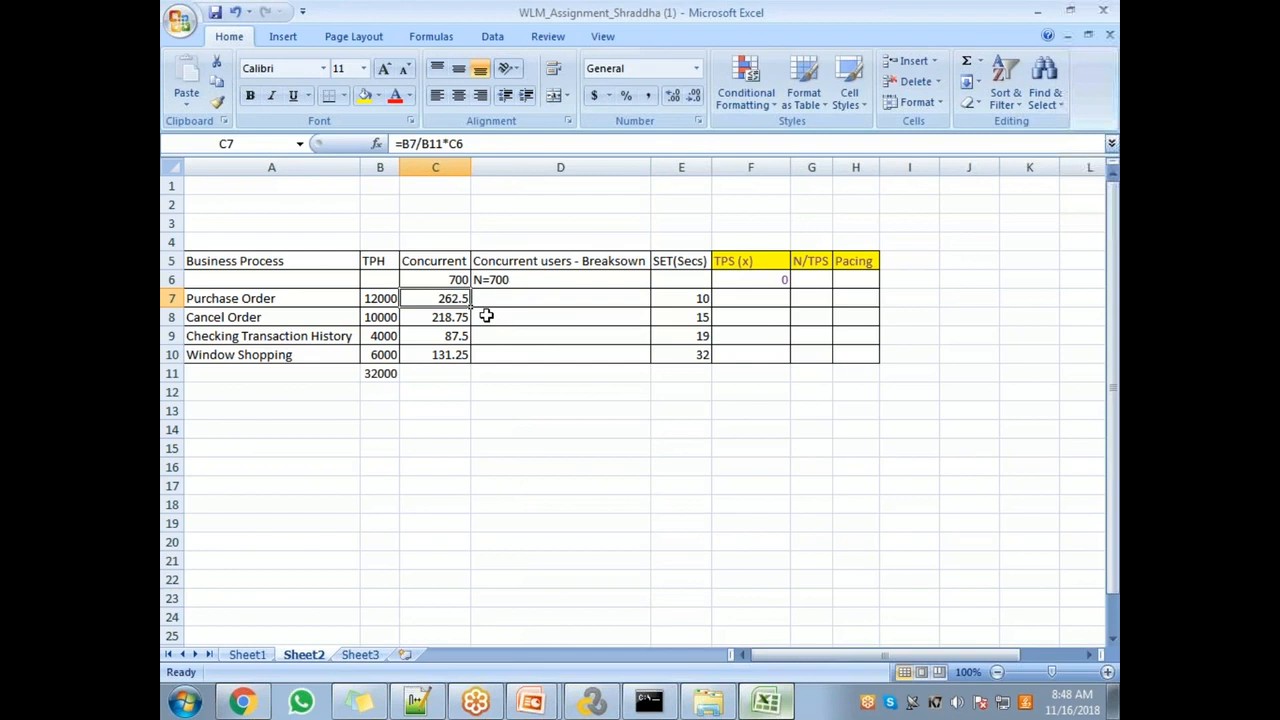
{"action": "left_click_drag", "start_coordinate": [450, 300], "coordinate": [454, 351]}
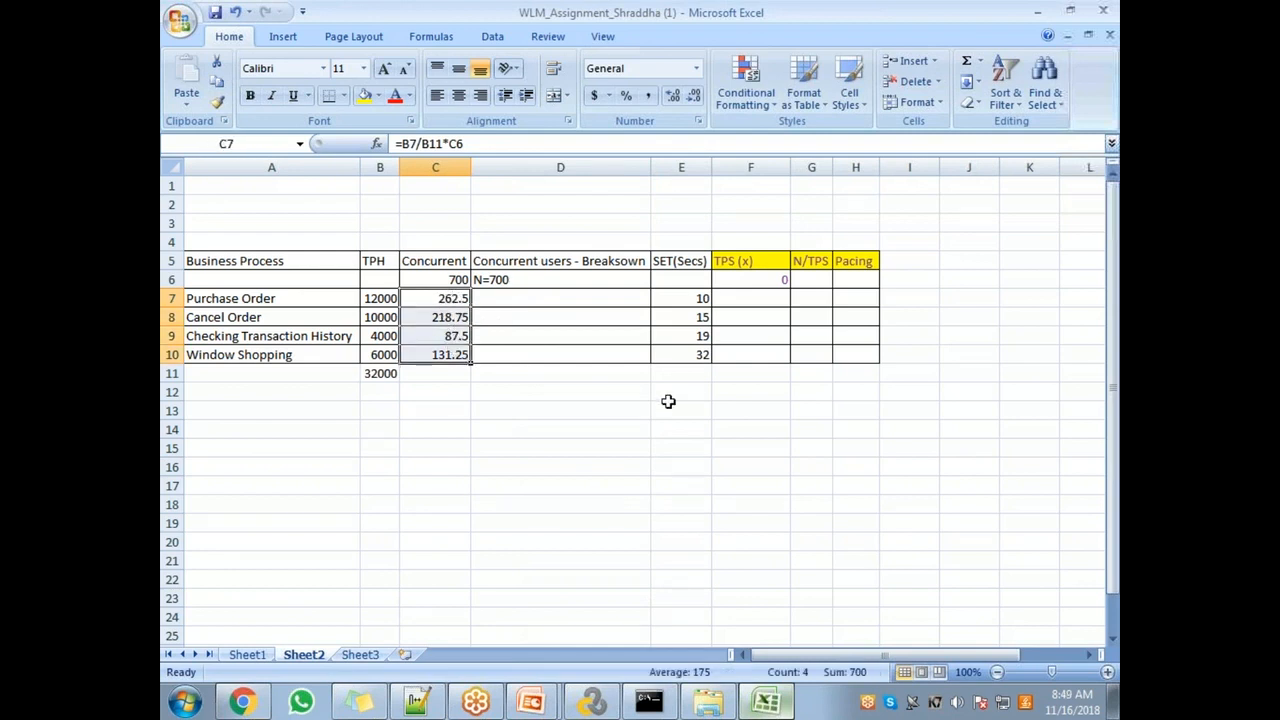
{"action": "key", "text": "Delete"}
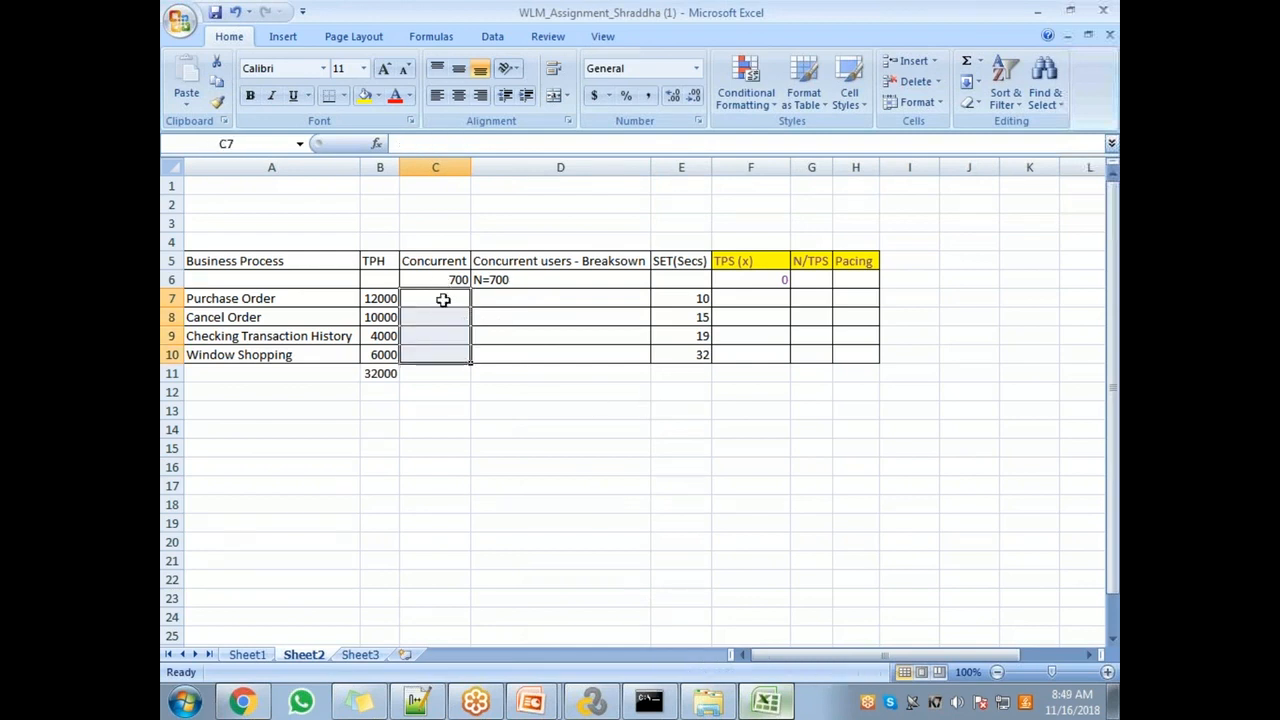
{"action": "left_click", "coordinate": [558, 305]}
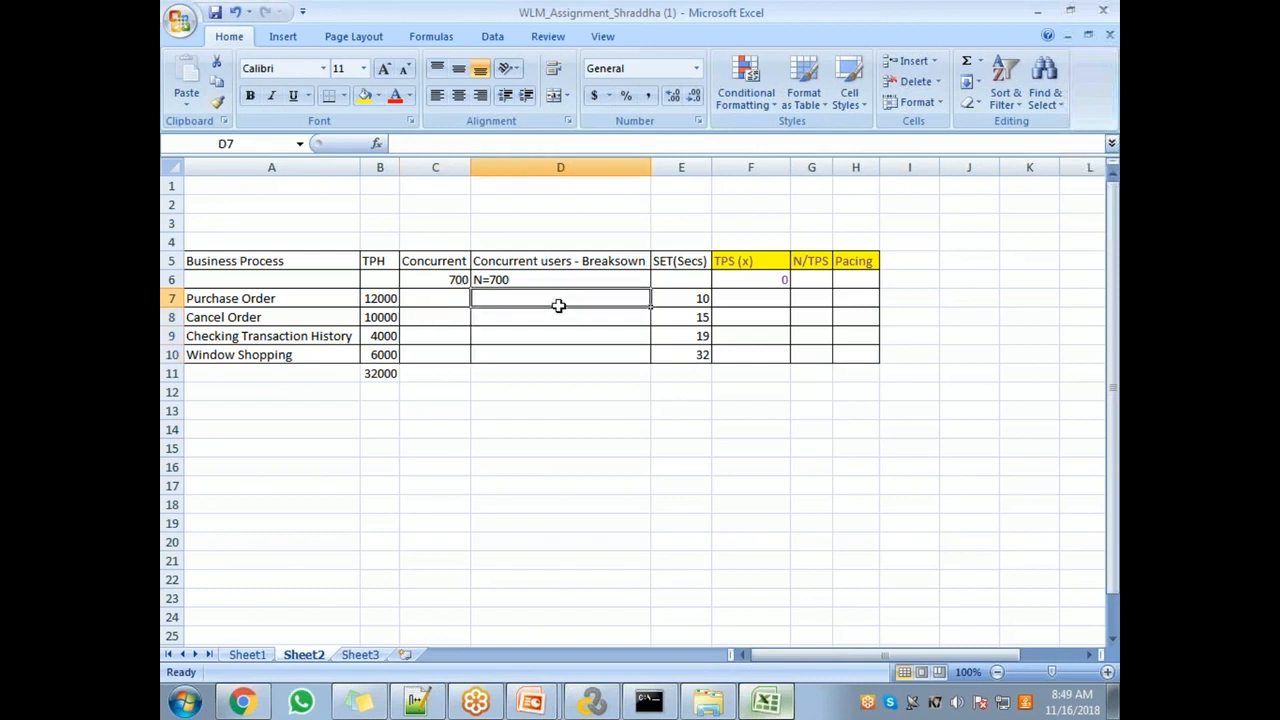
{"action": "type", "text": "="}
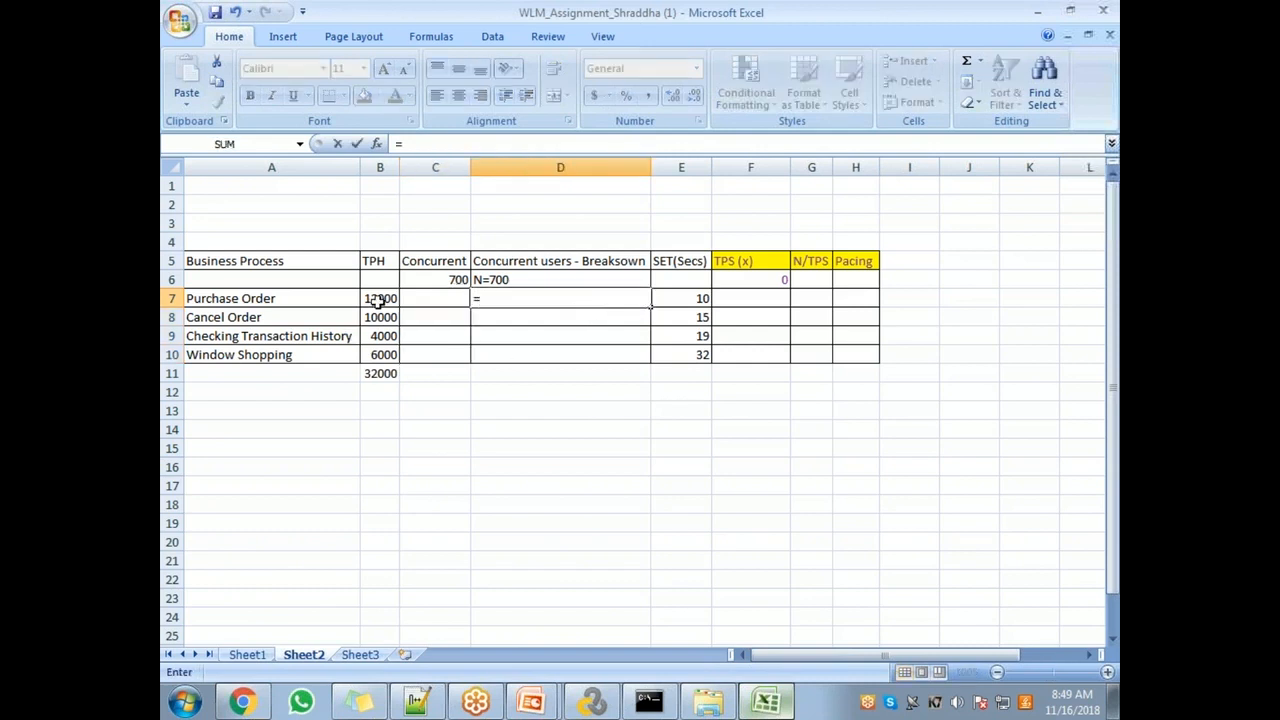
{"action": "key", "text": "Escape"}
- Examine the TPH values in B7:B10 and the formula for their total in B11
{"action": "left_click_drag", "start_coordinate": [378, 298], "coordinate": [380, 362]}
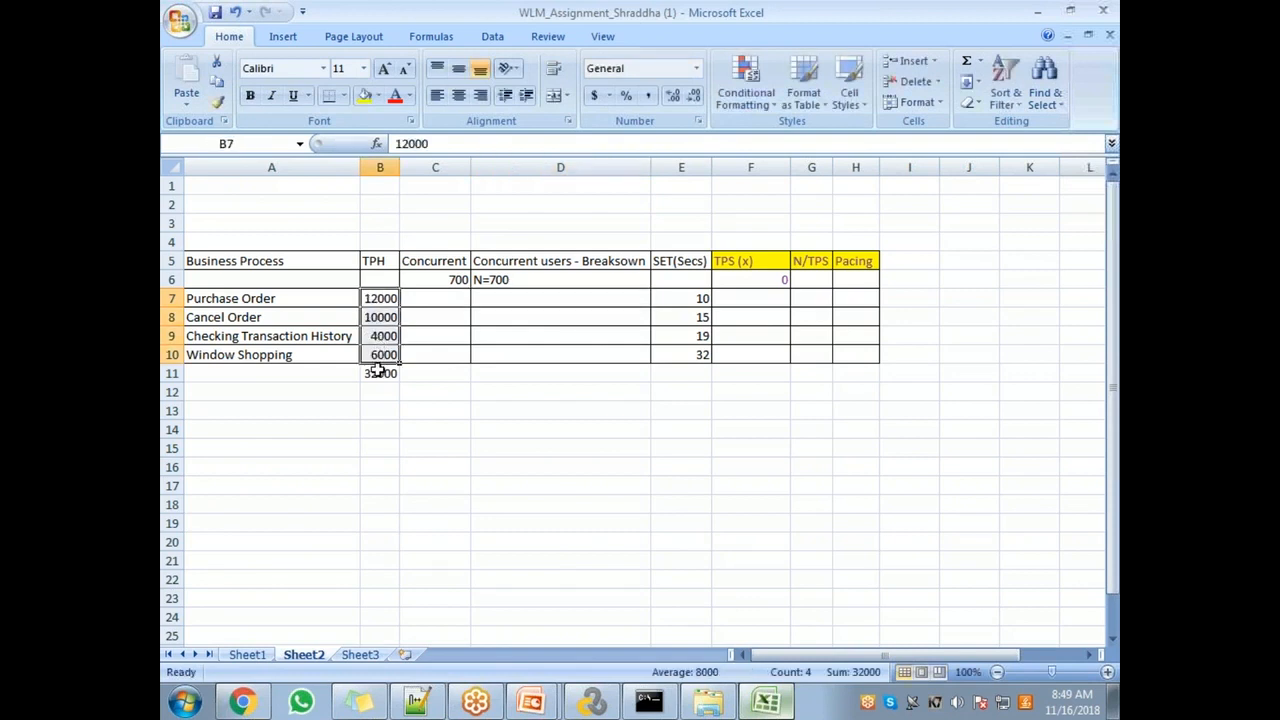
{"action": "left_click", "coordinate": [372, 374]}
{"action": "left_click_drag", "start_coordinate": [374, 298], "coordinate": [377, 356]}
{"action": "left_click", "coordinate": [390, 373]}
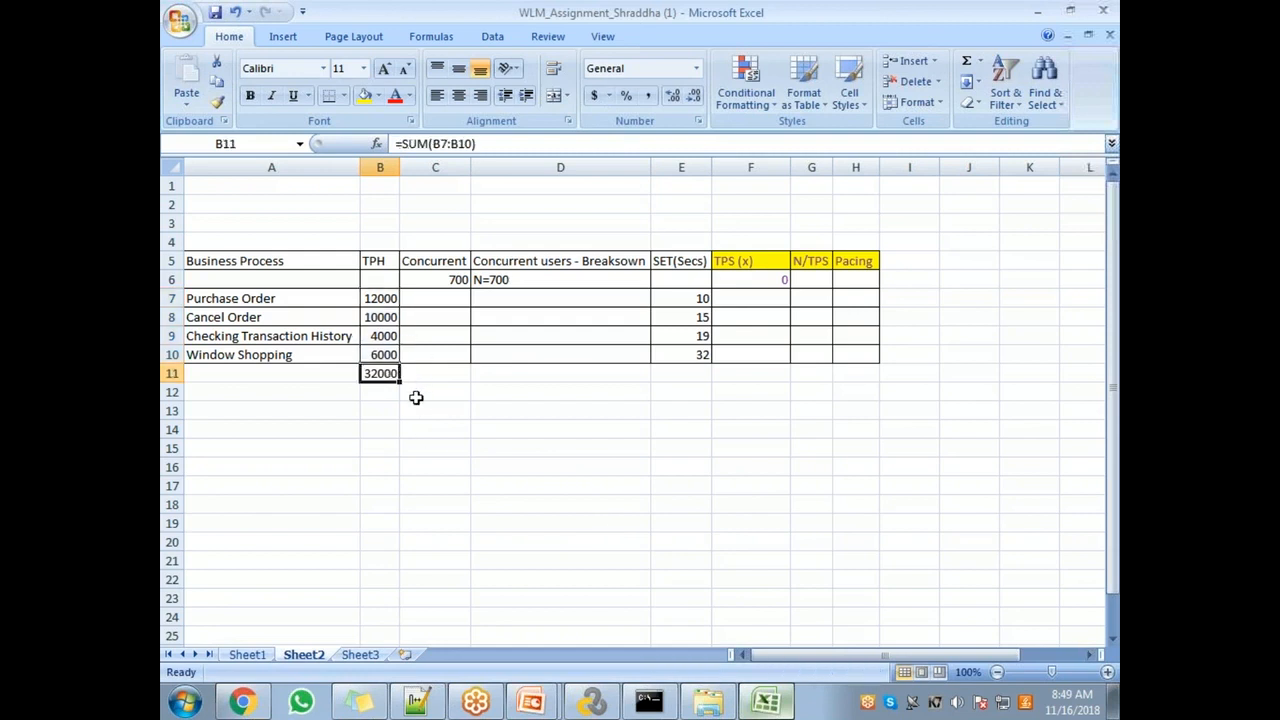
{"action": "left_click_drag", "start_coordinate": [380, 291], "coordinate": [380, 360]}
{"action": "left_click", "coordinate": [380, 374]}
- Calculate the Purchase Order share of concurrent users in D7 with the formula =B7/B11*C6
{"action": "left_click", "coordinate": [491, 297]}
{"action": "type", "text": "="}
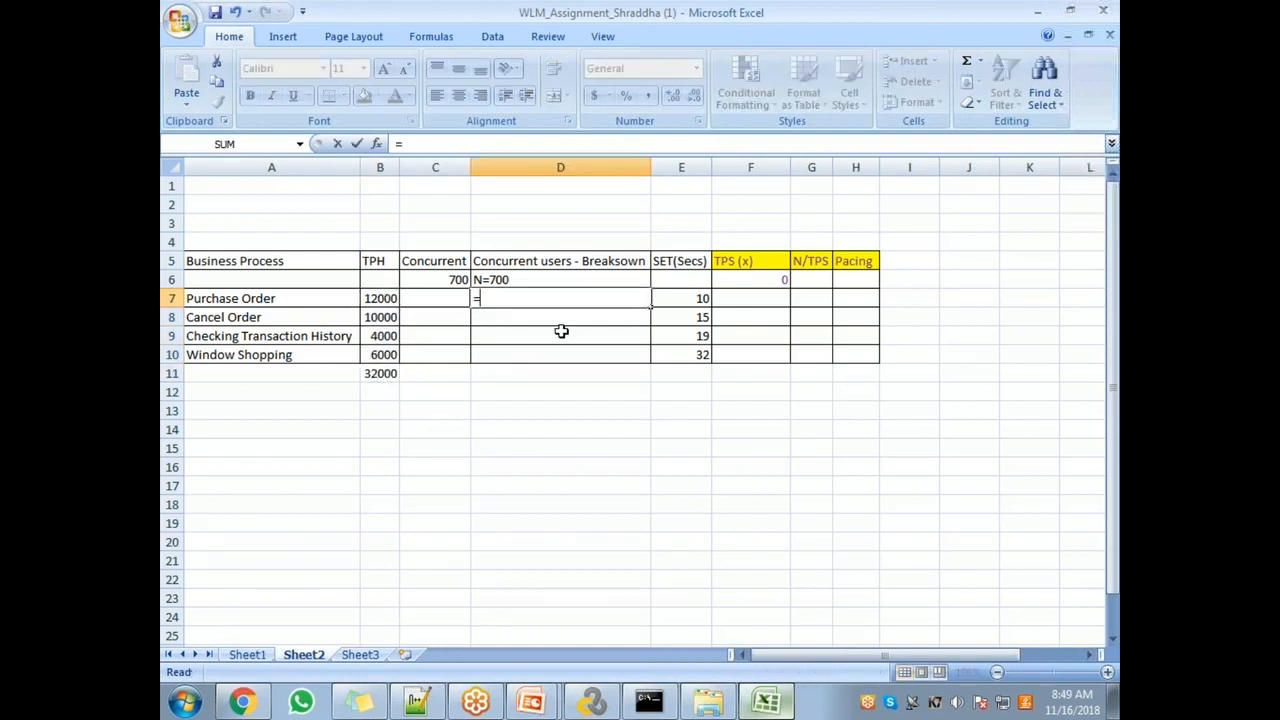
{"action": "left_click", "coordinate": [375, 298]}
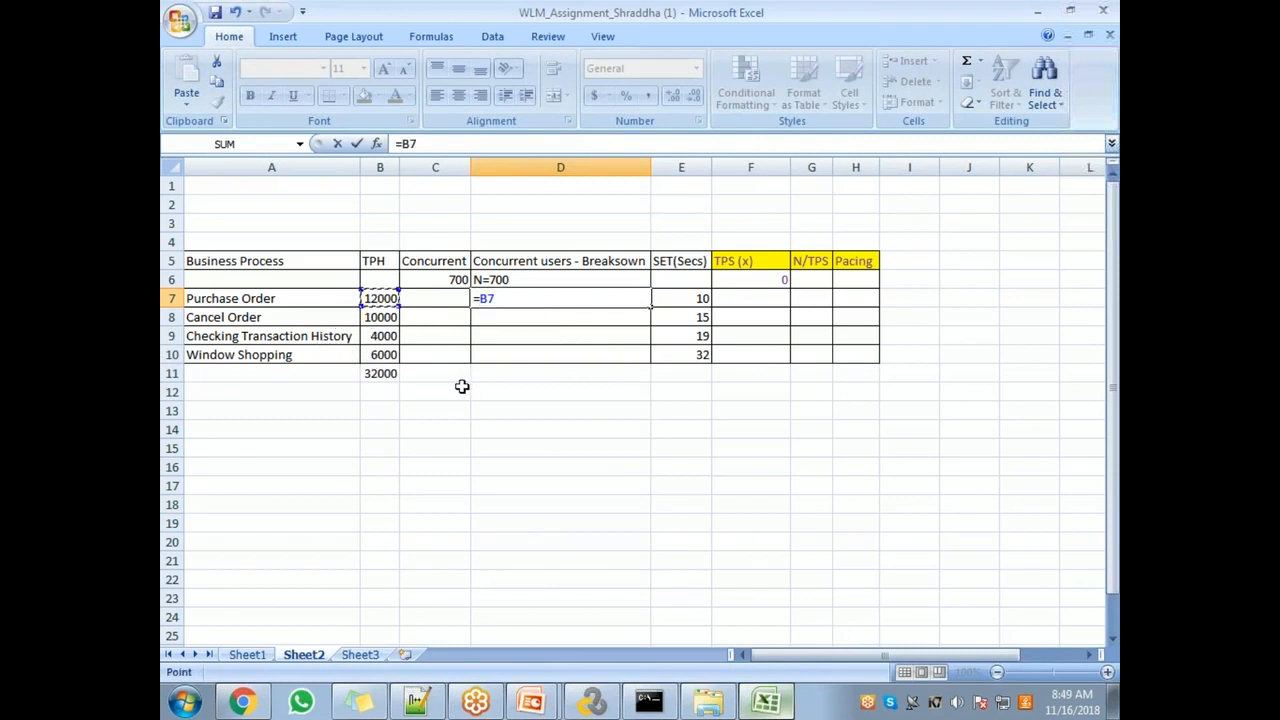
{"action": "type", "text": "/"}
{"action": "left_click", "coordinate": [381, 374]}
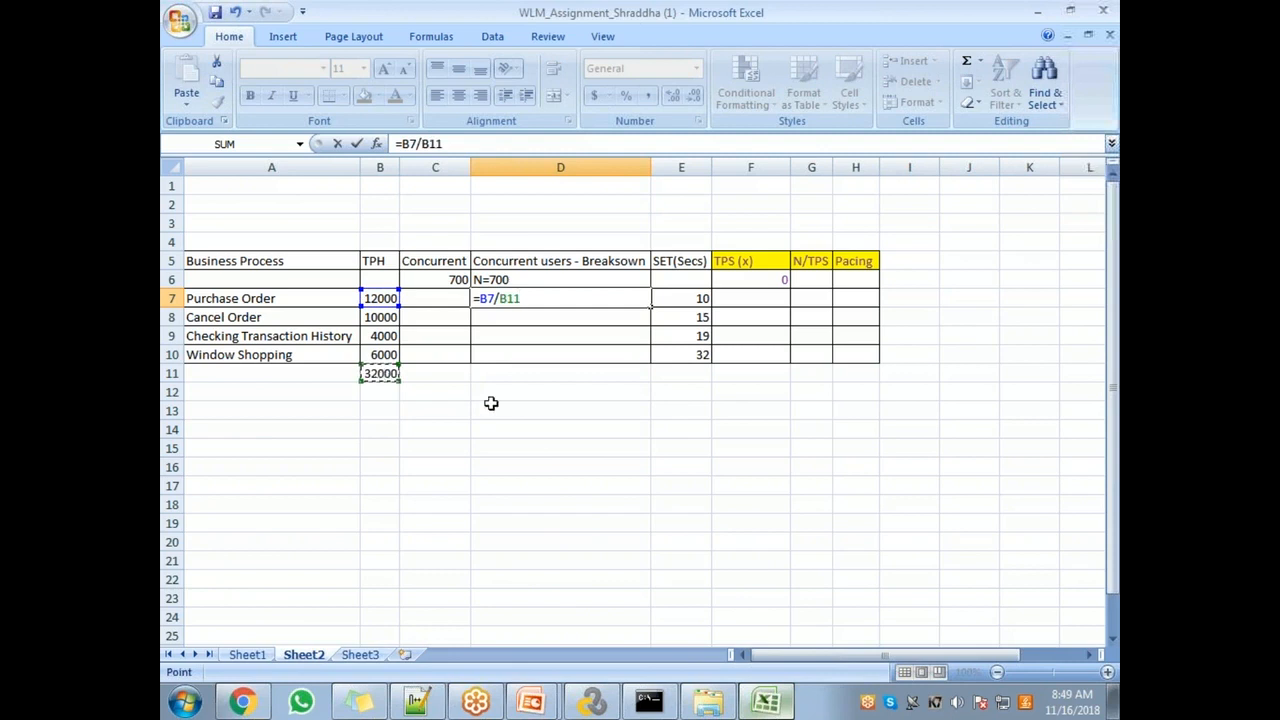
{"action": "type", "text": "*"}
{"action": "left_click", "coordinate": [436, 285]}
{"action": "key", "text": "Return"}
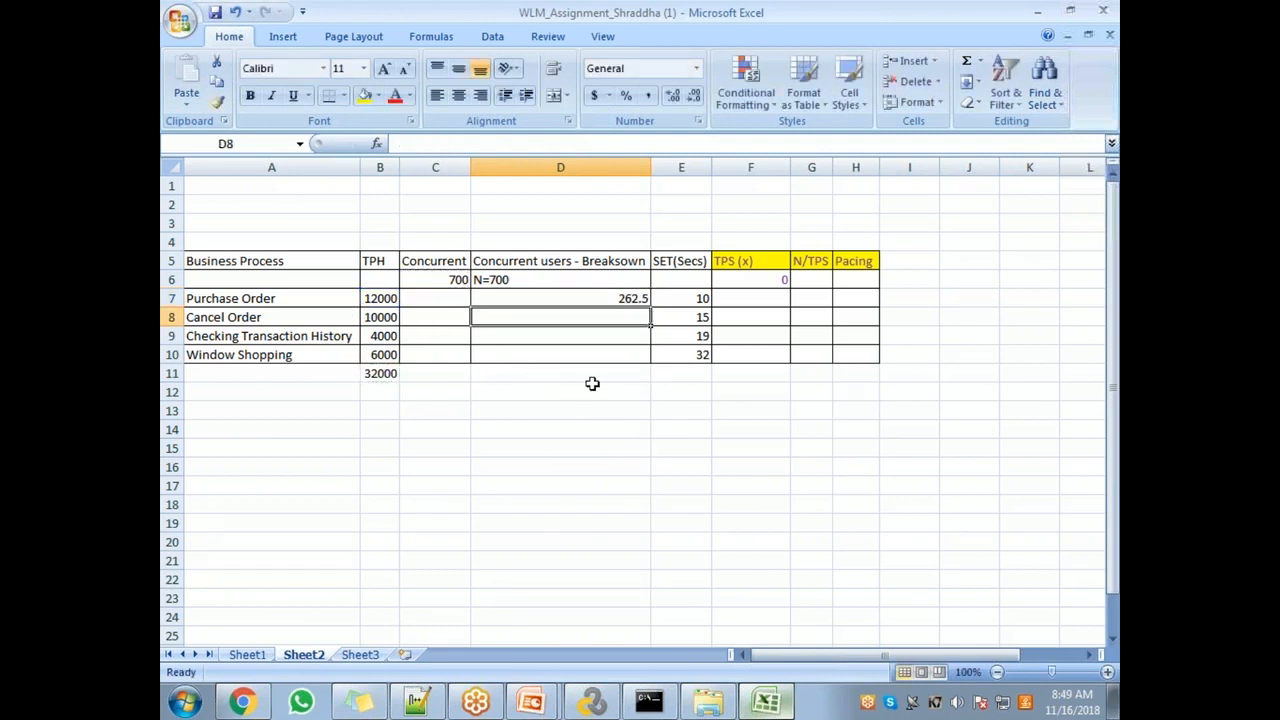
- Try filling the D7 formula down through D10, and clear the copied formulas from D8:D10
{"action": "left_click", "coordinate": [600, 300]}
{"action": "left_click_drag", "start_coordinate": [651, 308], "coordinate": [653, 362]}
{"action": "key", "text": "Down"}
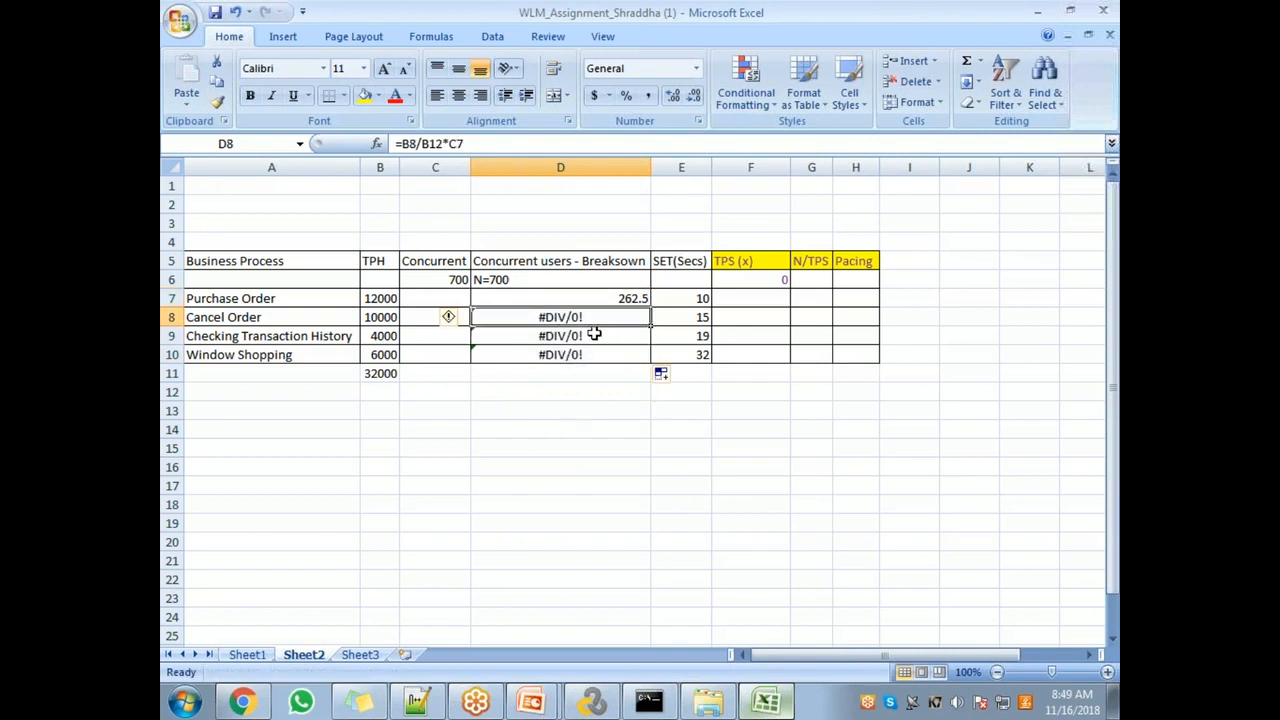
{"action": "key", "text": "Delete"}
{"action": "key", "text": "Down"}
{"action": "key", "text": "Delete"}
{"action": "key", "text": "Down"}
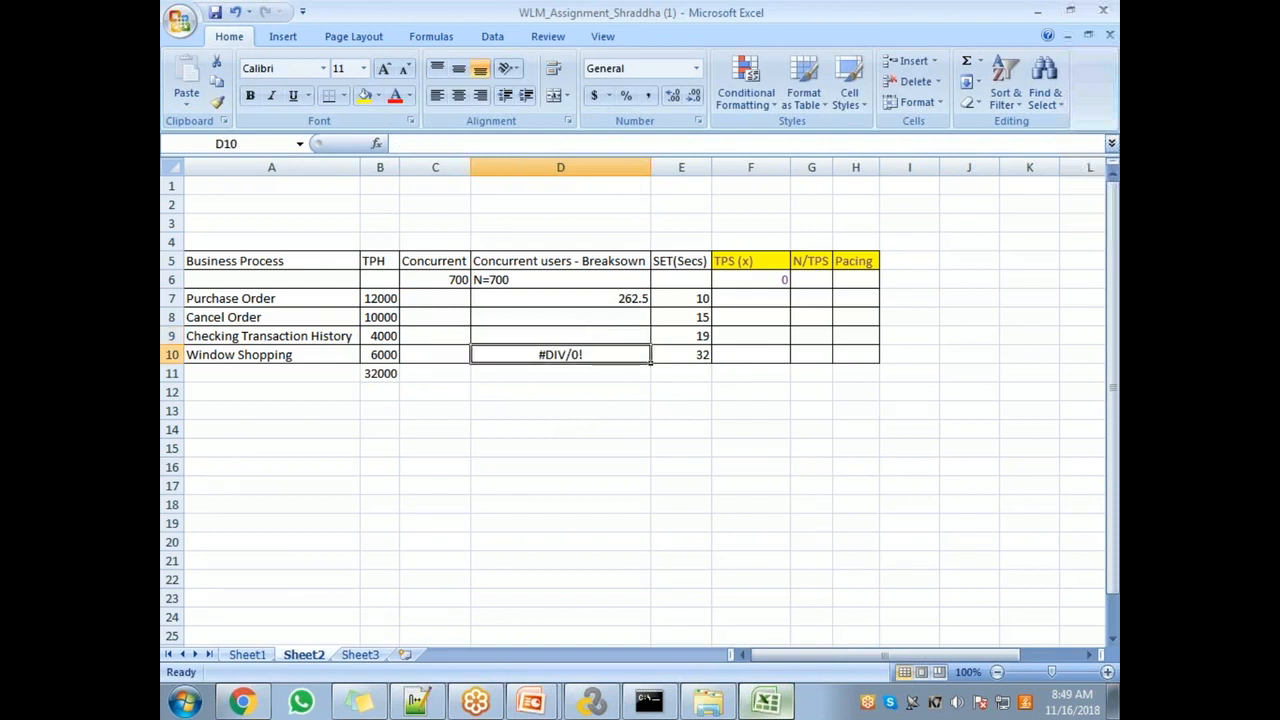
{"action": "key", "text": "Delete"}
- Calculate the Cancel Order share of concurrent users in D8 with the formula =B8/B11*C6
{"action": "key", "text": "Up"}
{"action": "key", "text": "Up"}
{"action": "type", "text": "="}
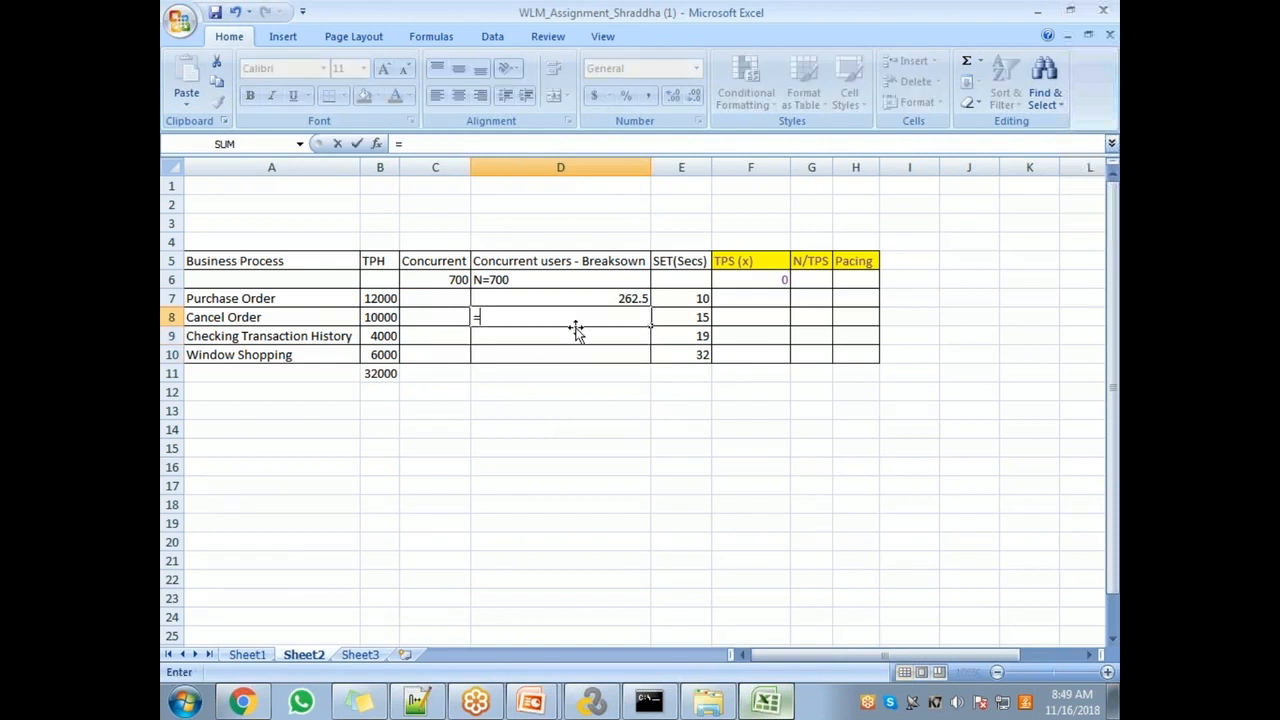
{"action": "left_click", "coordinate": [385, 317]}
{"action": "type", "text": "/"}
{"action": "left_click", "coordinate": [385, 373]}
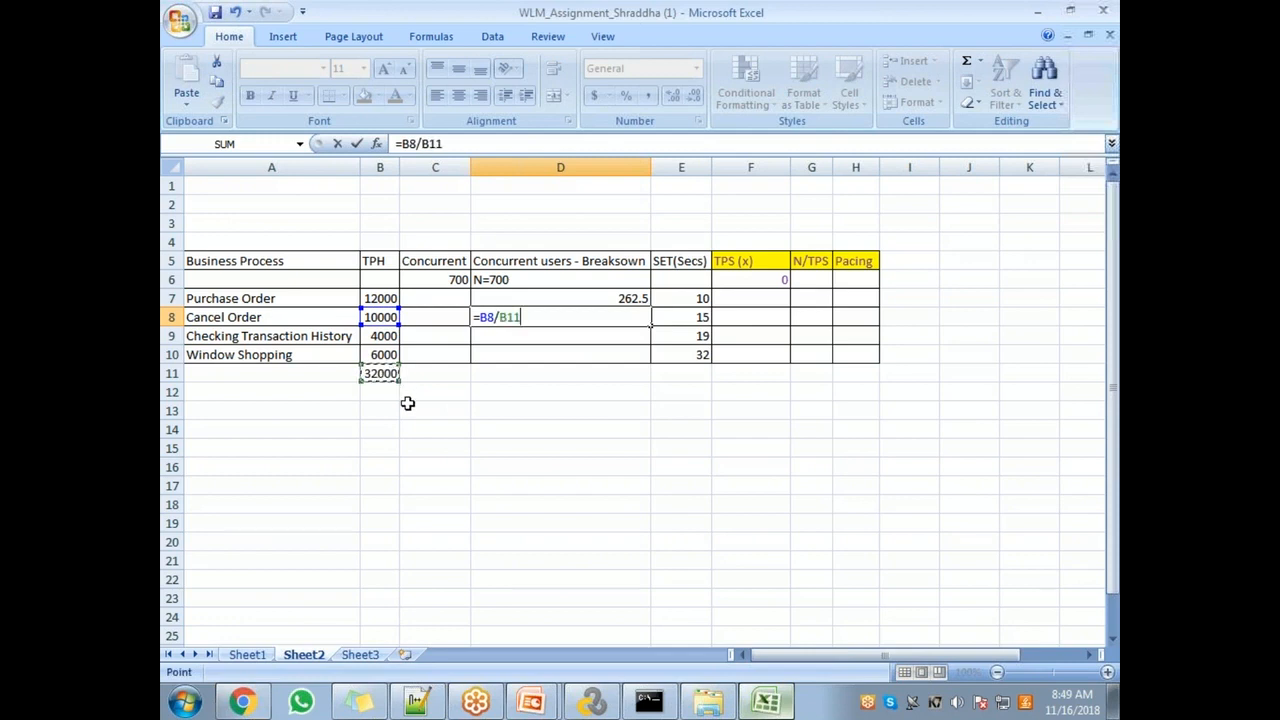
{"action": "type", "text": "*"}
{"action": "left_click", "coordinate": [437, 280]}
{"action": "key", "text": "Return"}
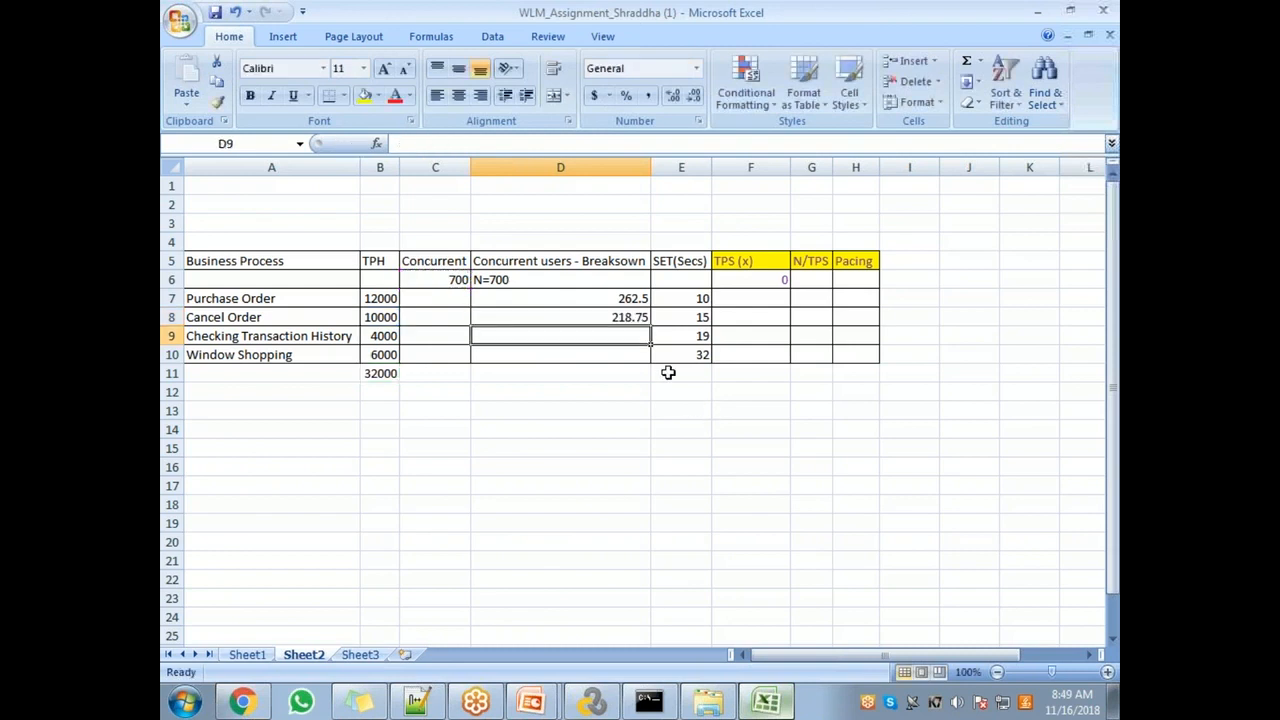
- Calculate the Checking Transaction History share of concurrent users in D9 with the formula =B9/B11*C6
{"action": "type", "text": "="}
{"action": "left_click", "coordinate": [390, 336]}
{"action": "type", "text": "/"}
{"action": "left_click", "coordinate": [376, 376]}
{"action": "type", "text": "*"}
{"action": "left_click", "coordinate": [440, 281]}
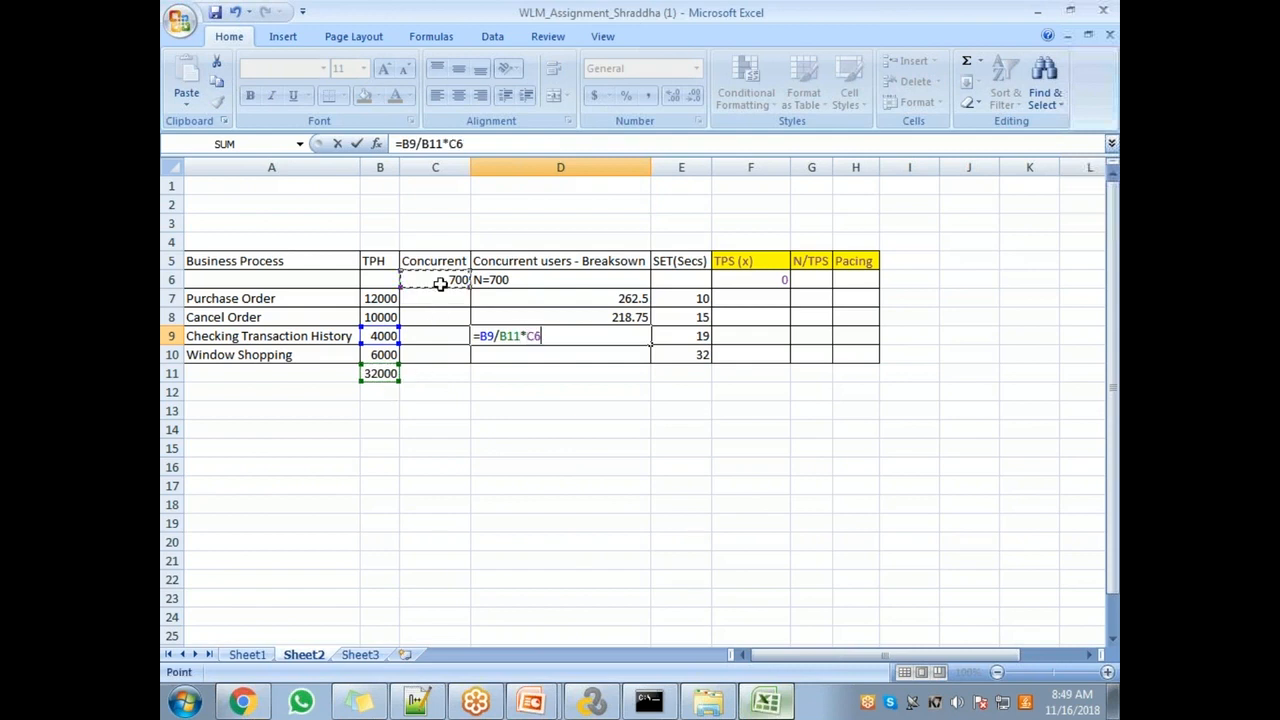
{"action": "key", "text": "Return"}
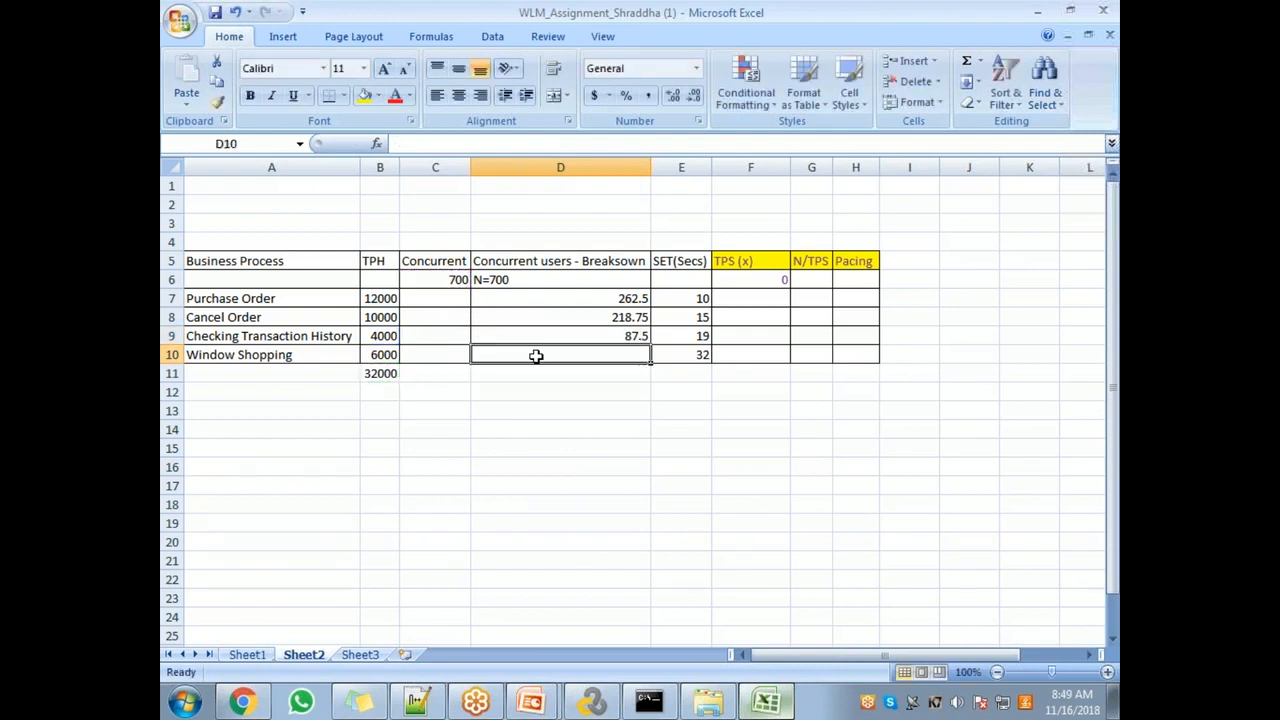
- Calculate the Window Shopping share of concurrent users in D10 with the formula =B10/B11*C6
{"action": "left_click", "coordinate": [388, 352]}
{"action": "left_click", "coordinate": [524, 358]}
{"action": "type", "text": "="}
{"action": "left_click", "coordinate": [375, 353]}
{"action": "type", "text": "/"}
{"action": "left_click", "coordinate": [383, 379]}
{"action": "type", "text": "*"}
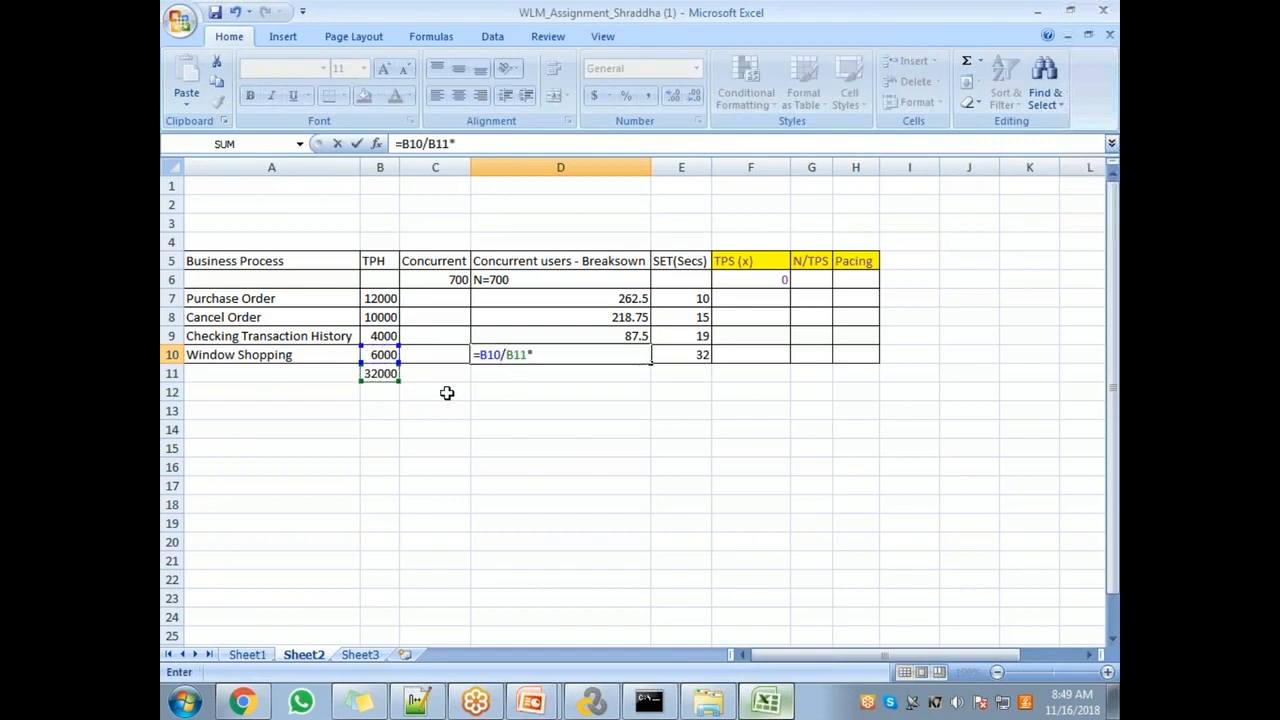
{"action": "left_click", "coordinate": [449, 279]}
{"action": "key", "text": "Return"}
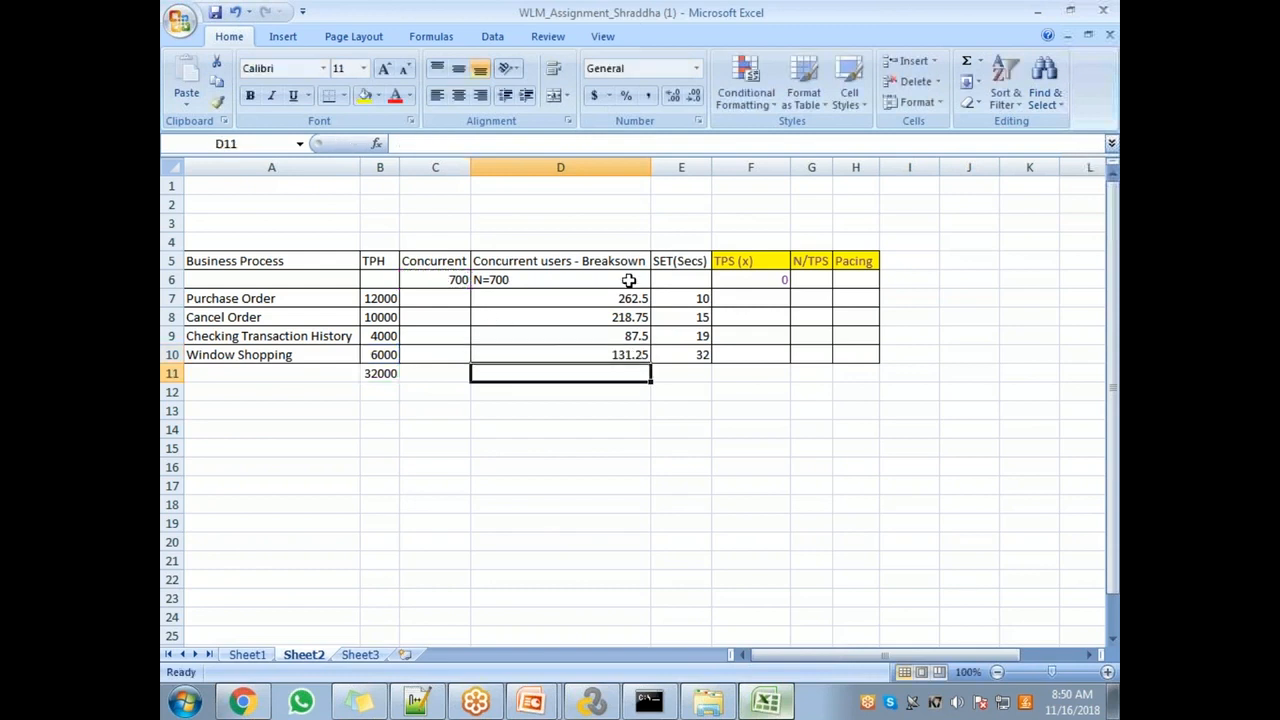
- Rename the C5 header to Rounded Concurrent, widening column D slightly and fitting column C to its contents
{"action": "left_click_drag", "start_coordinate": [650, 167], "coordinate": [654, 167]}
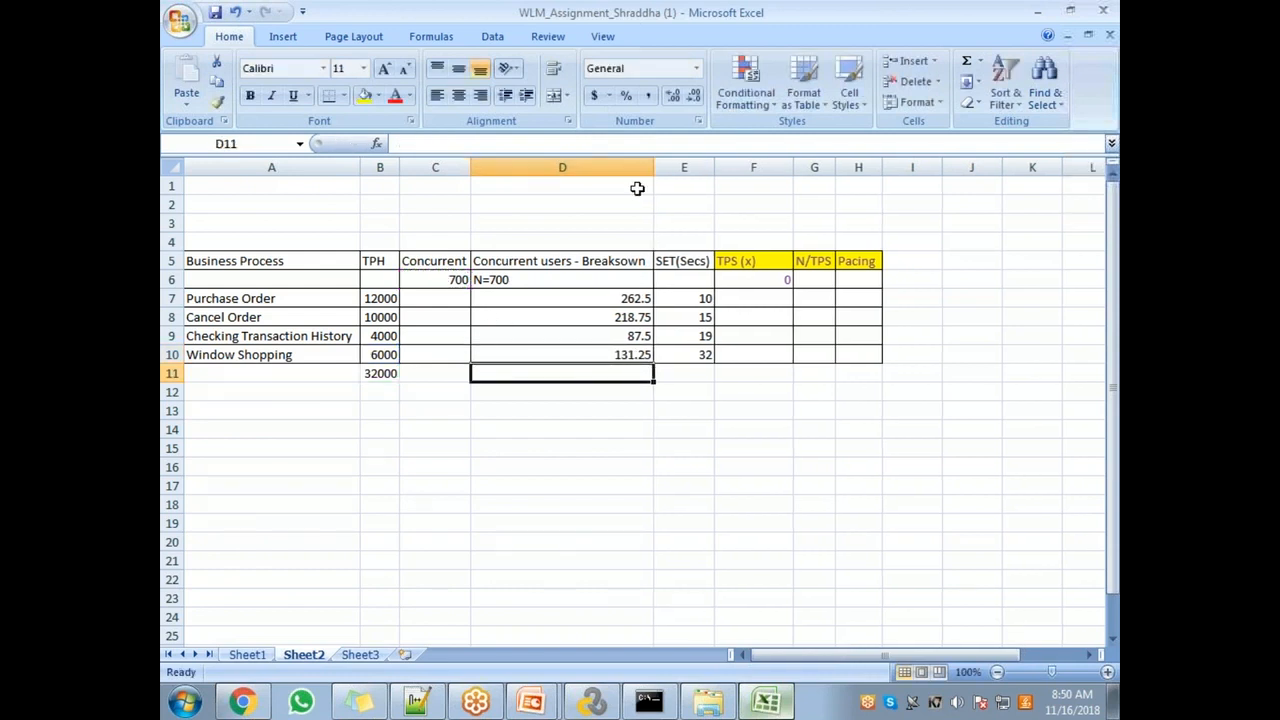
{"action": "left_click", "coordinate": [565, 300]}
{"action": "left_click", "coordinate": [443, 298]}
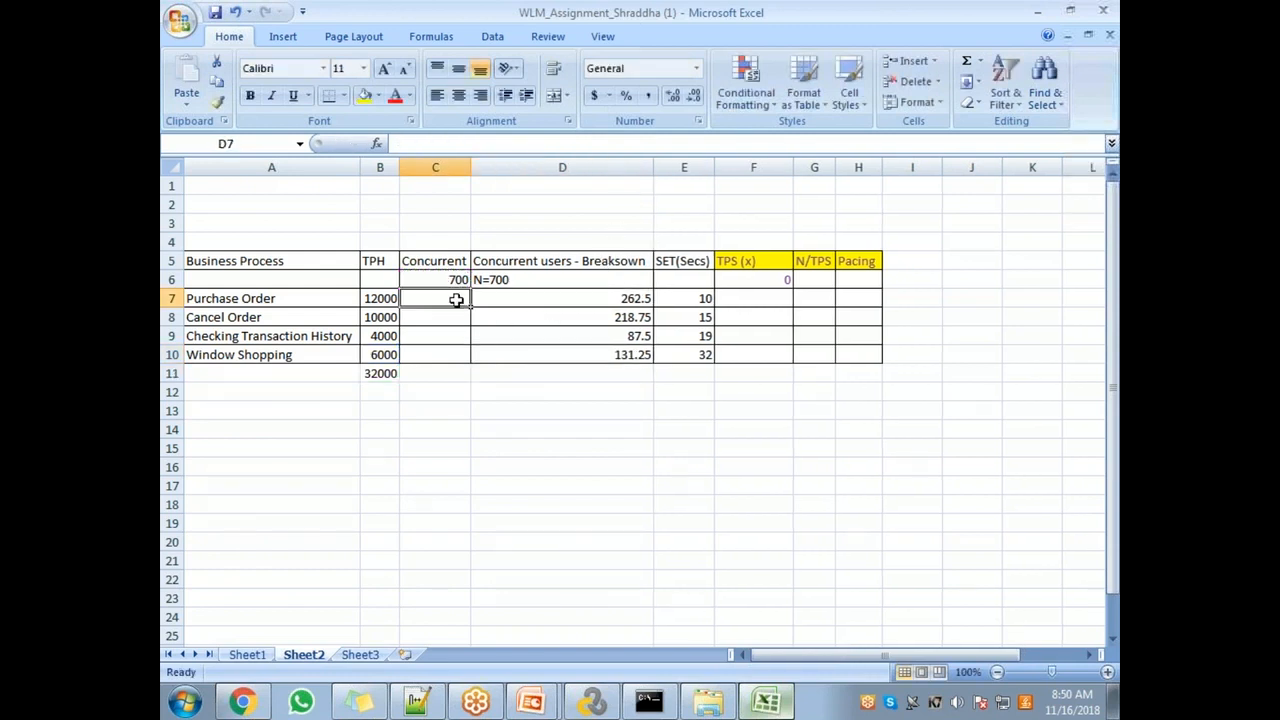
{"action": "double_click", "coordinate": [409, 261]}
{"action": "type", "text": "Rounde"}
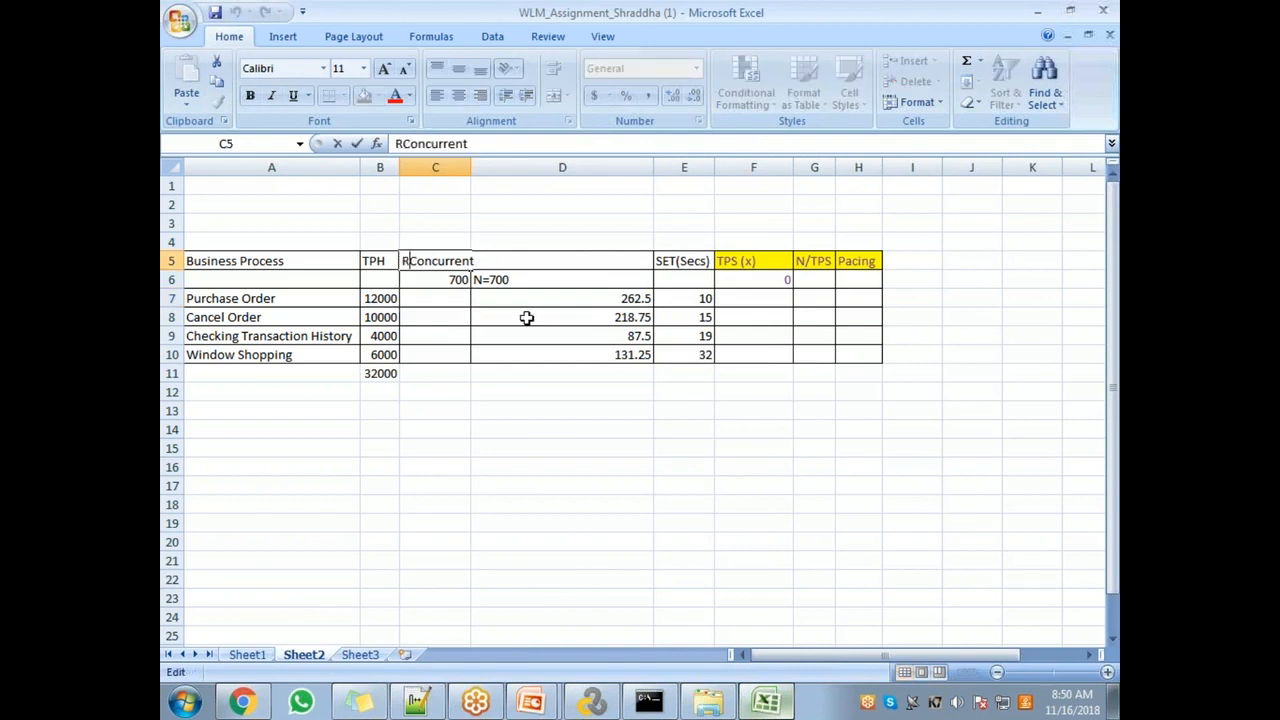
{"action": "type", "text": "d"}
{"action": "key", "text": "Return"}
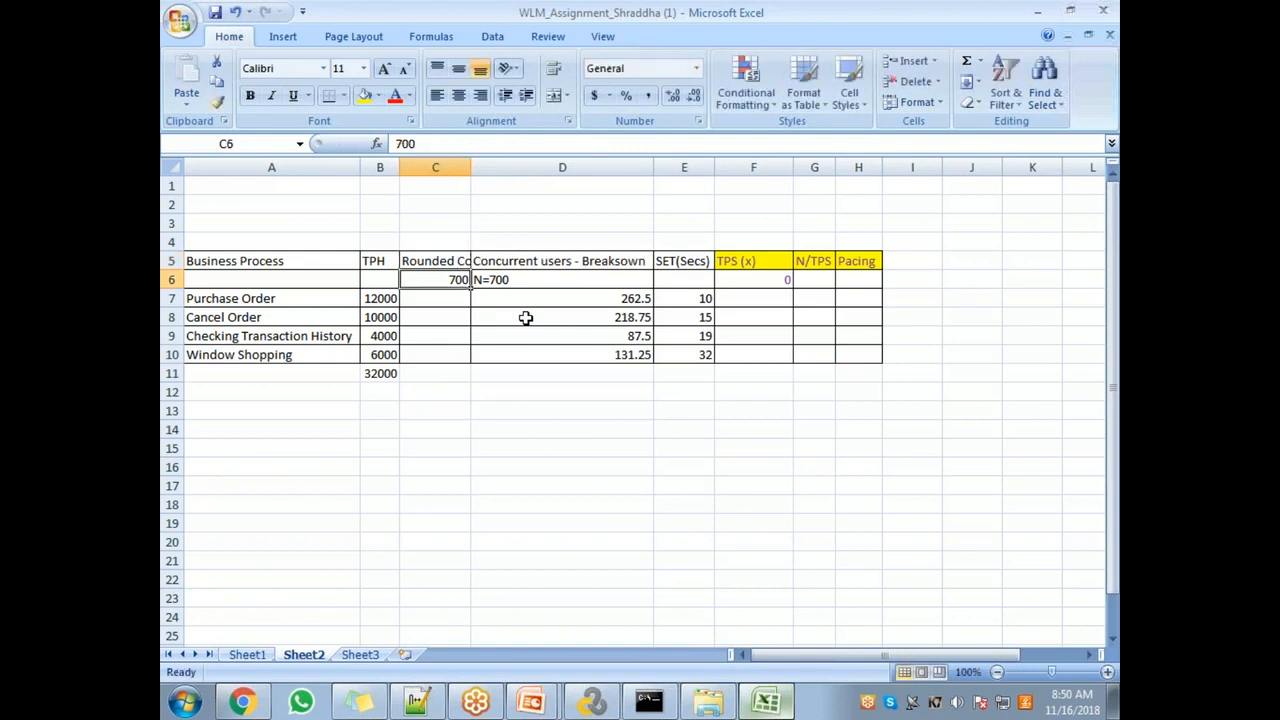
{"action": "double_click", "coordinate": [470, 167]}
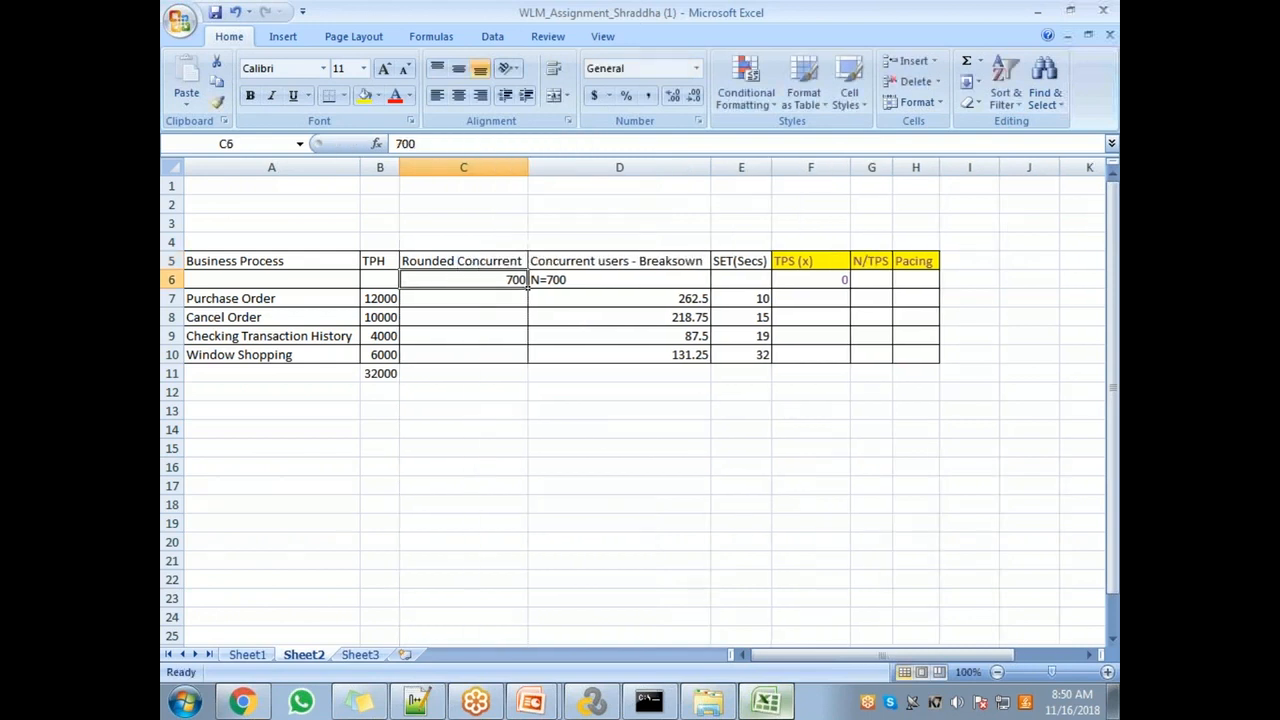
- Enter the rounded concurrent users 263, 219, 88 and 131 for the four business processes in C7:C10
{"action": "left_click", "coordinate": [689, 297]}
{"action": "left_click", "coordinate": [500, 298]}
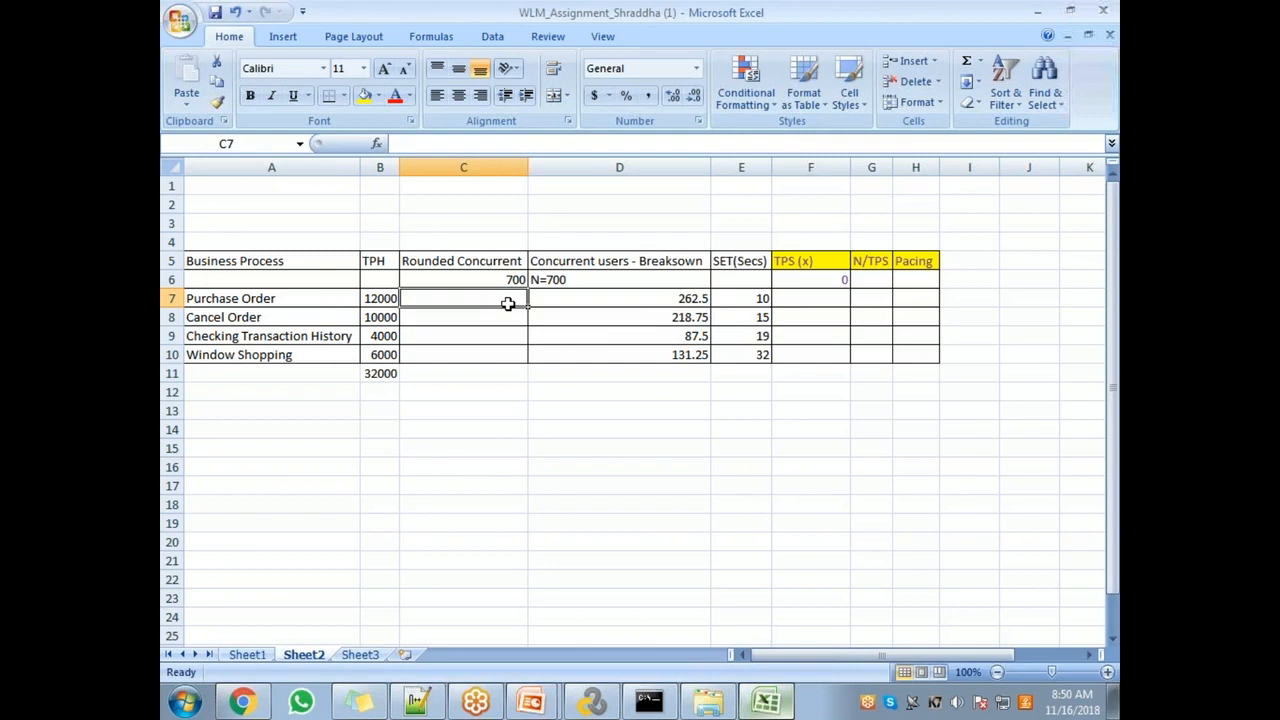
{"action": "type", "text": "263"}
{"action": "key", "text": "Return"}
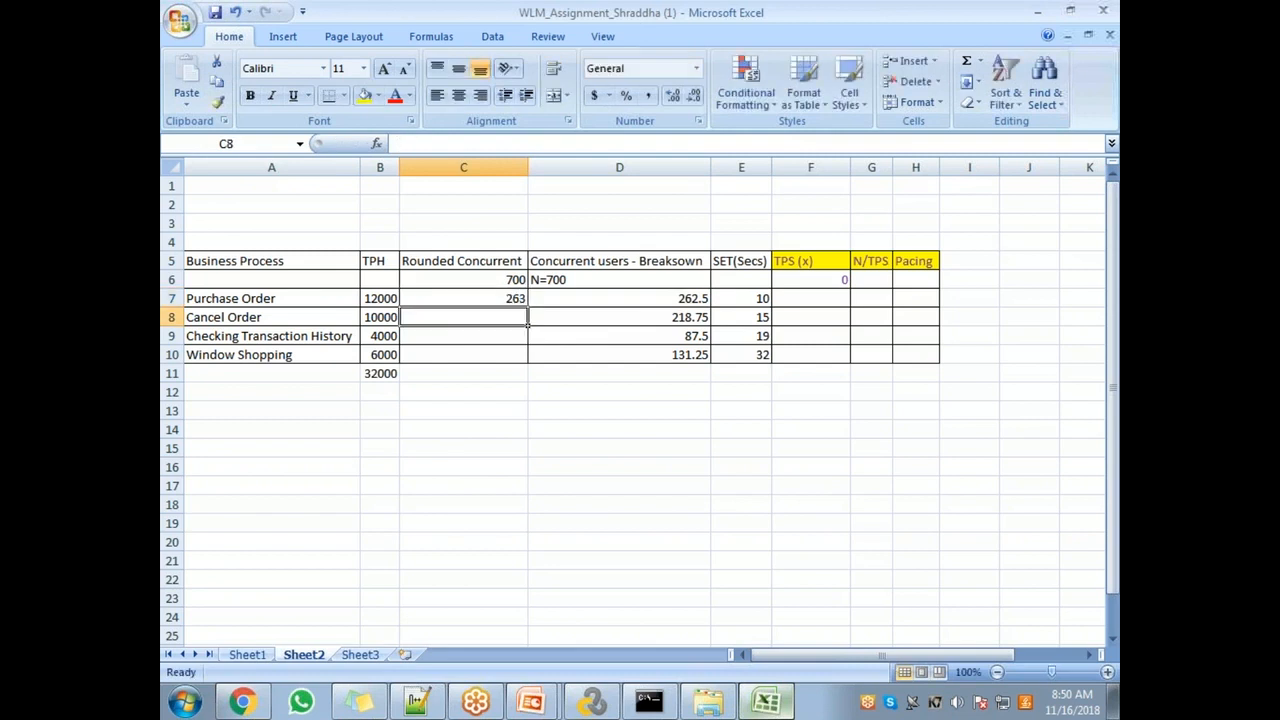
{"action": "type", "text": "219"}
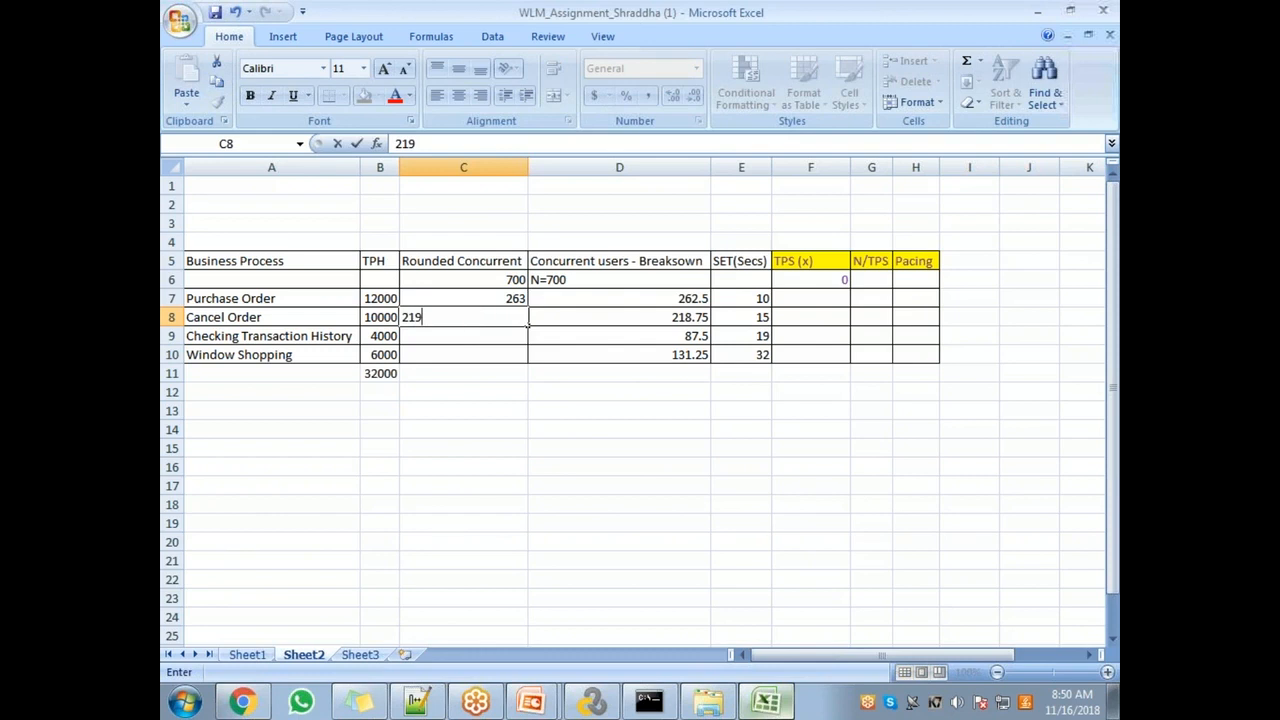
{"action": "key", "text": "Return"}
{"action": "type", "text": "88"}
{"action": "key", "text": "Return"}
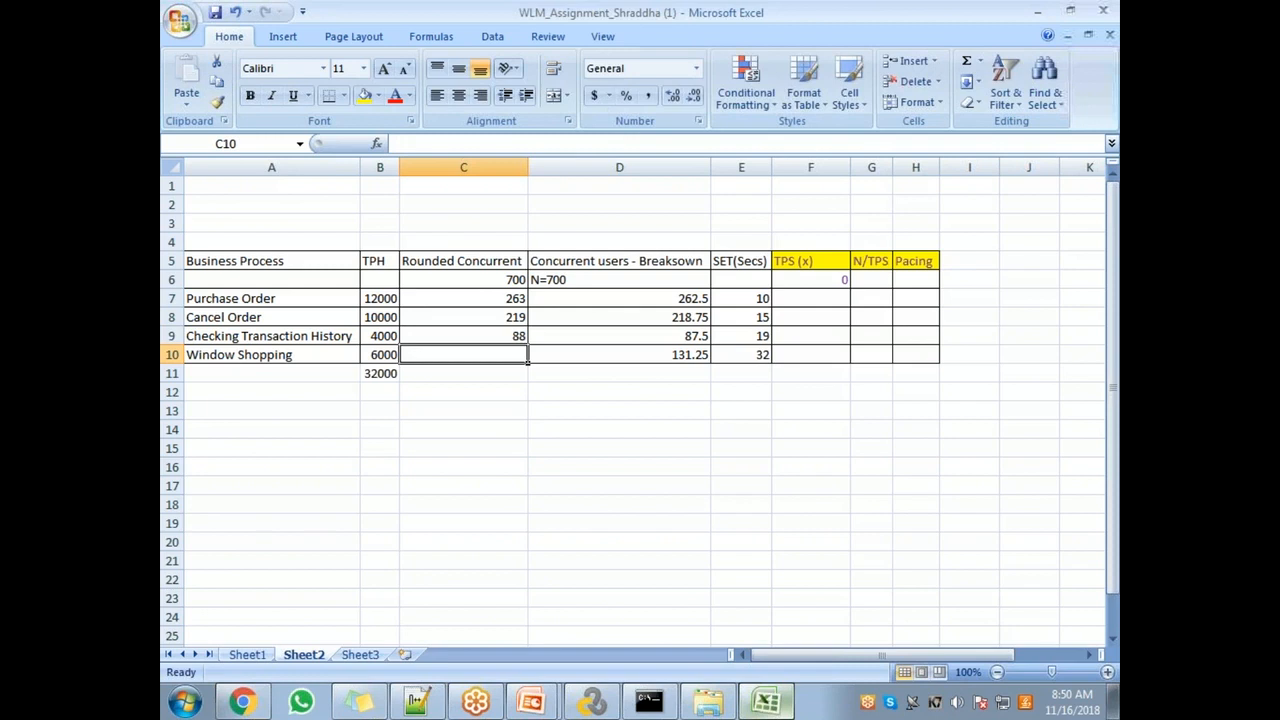
{"action": "type", "text": "131"}
{"action": "key", "text": "Return"}
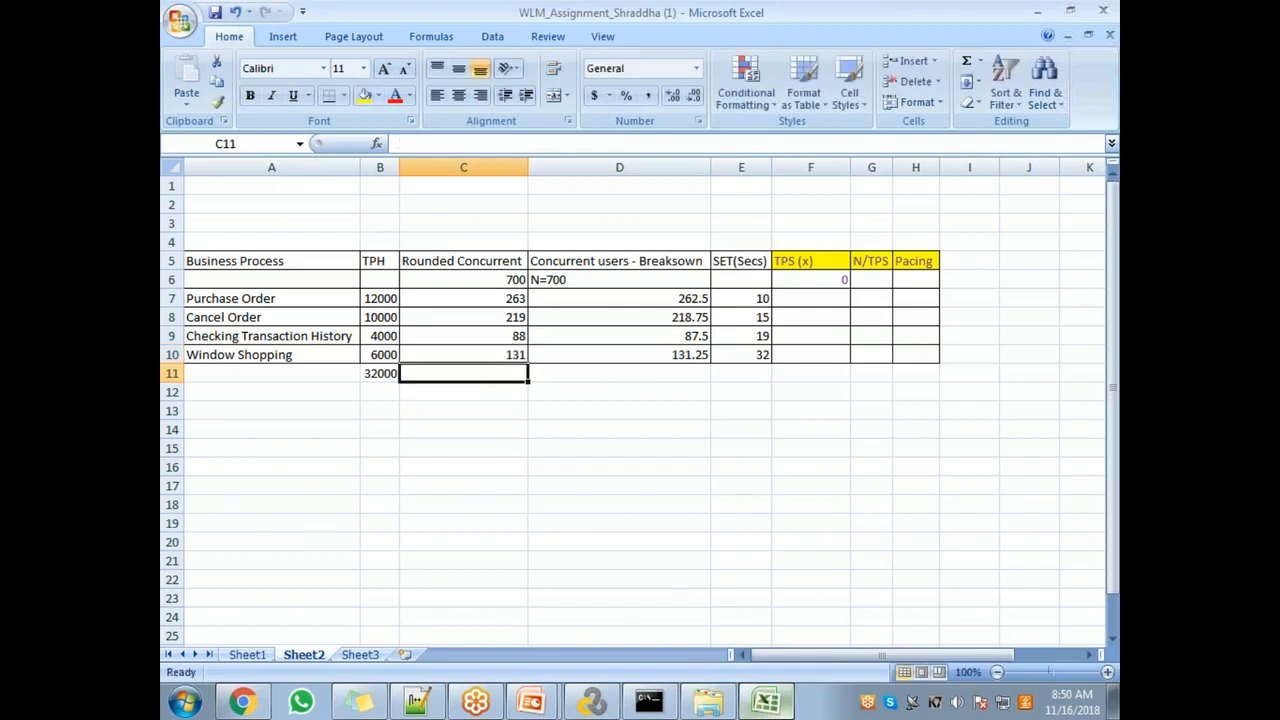
- Check the sum of the rounded users in C7:C10 and set the Checking Transaction History value to 87
{"action": "left_click_drag", "start_coordinate": [518, 298], "coordinate": [516, 354]}
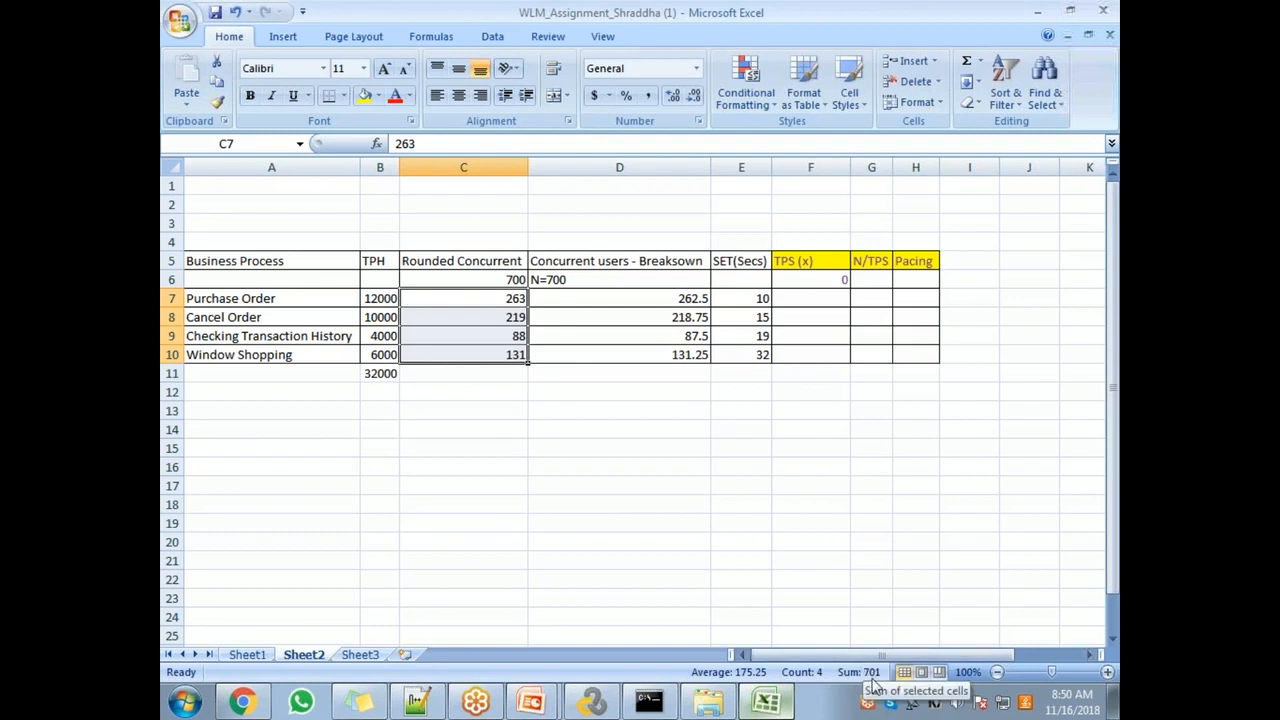
{"action": "left_click", "coordinate": [500, 333]}
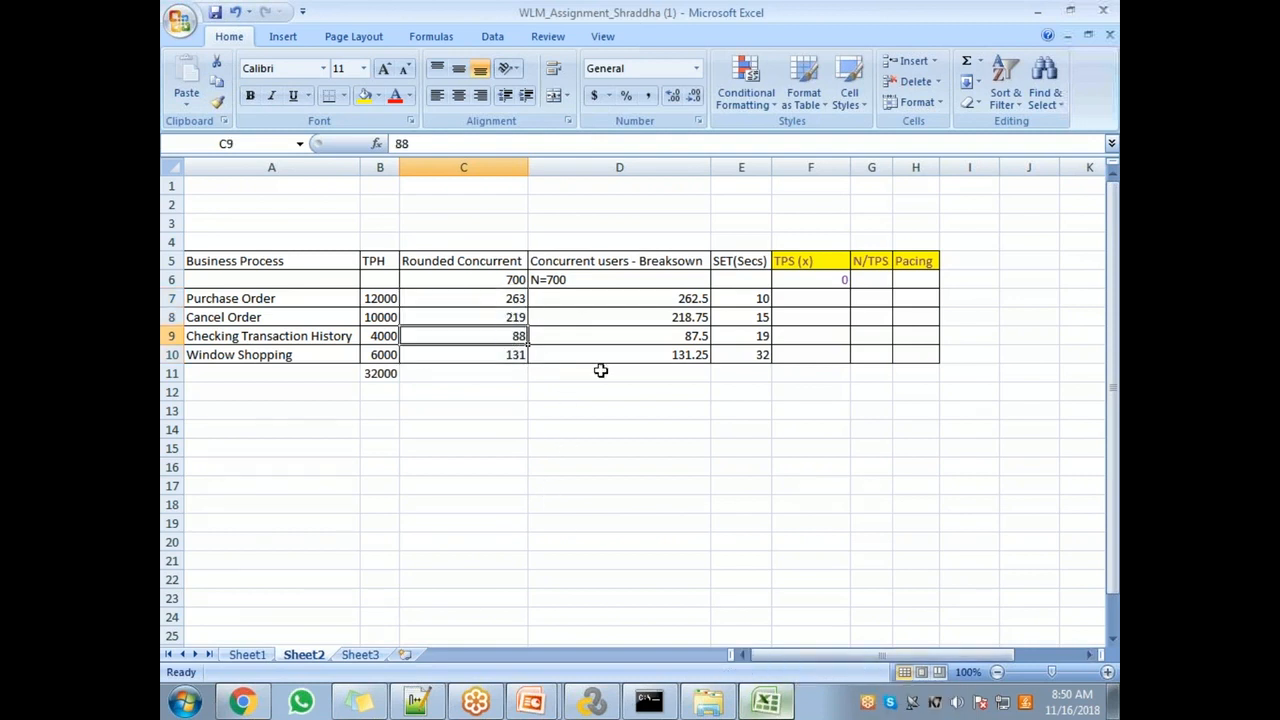
{"action": "type", "text": "87"}
{"action": "key", "text": "Return"}
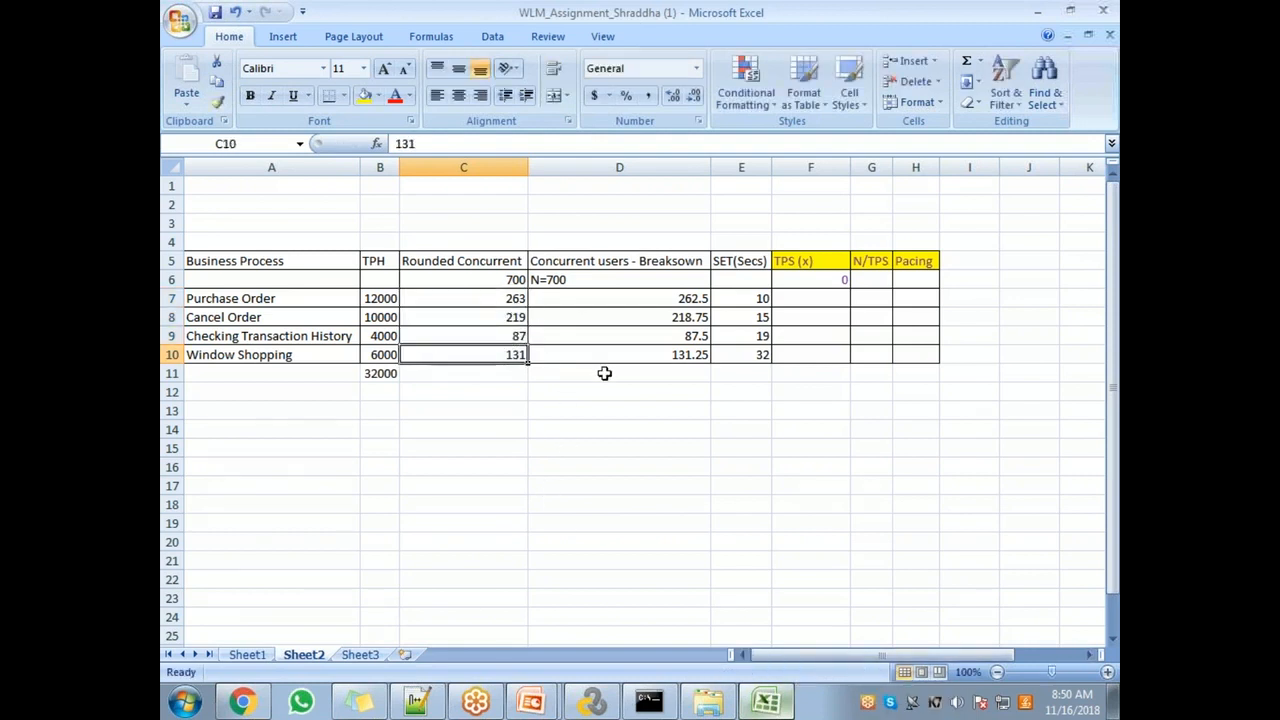
{"action": "left_click", "coordinate": [480, 300]}
{"action": "left_click_drag", "start_coordinate": [480, 300], "coordinate": [483, 358]}
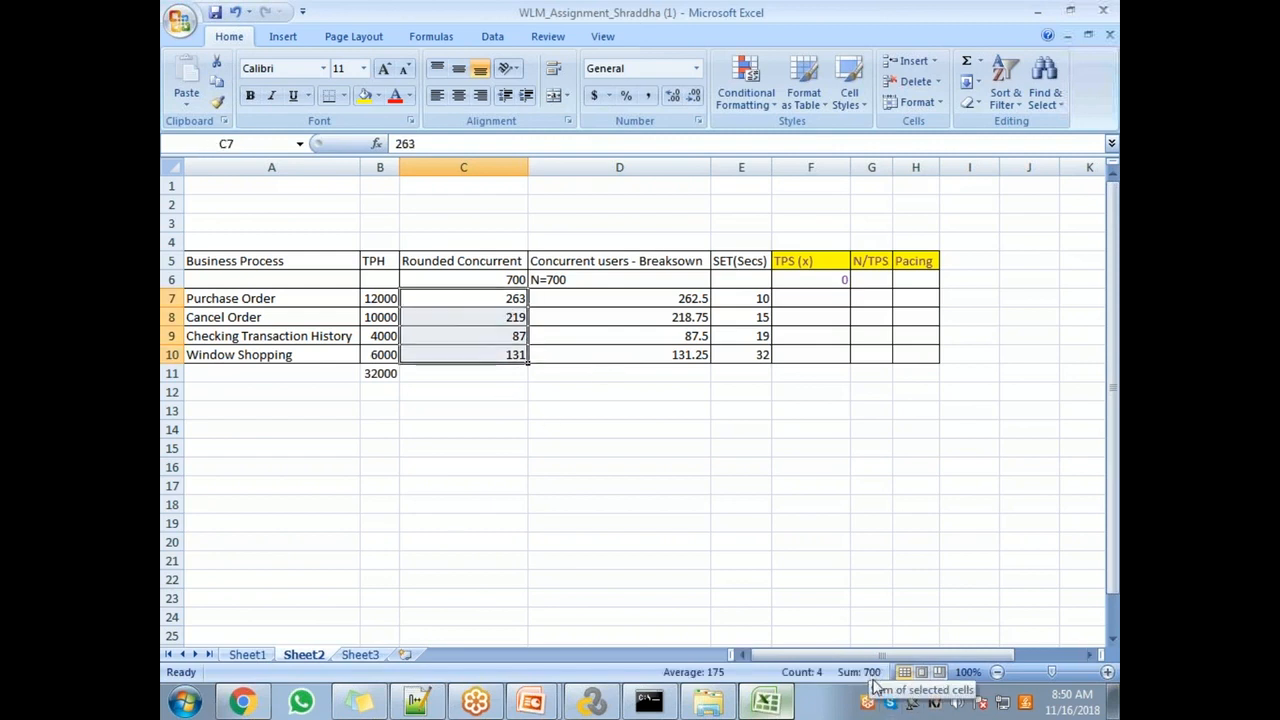
{"action": "left_click", "coordinate": [749, 305]}
{"action": "left_click", "coordinate": [751, 318]}
{"action": "left_click", "coordinate": [751, 337]}
{"action": "left_click", "coordinate": [752, 352]}
{"action": "left_click", "coordinate": [778, 301]}
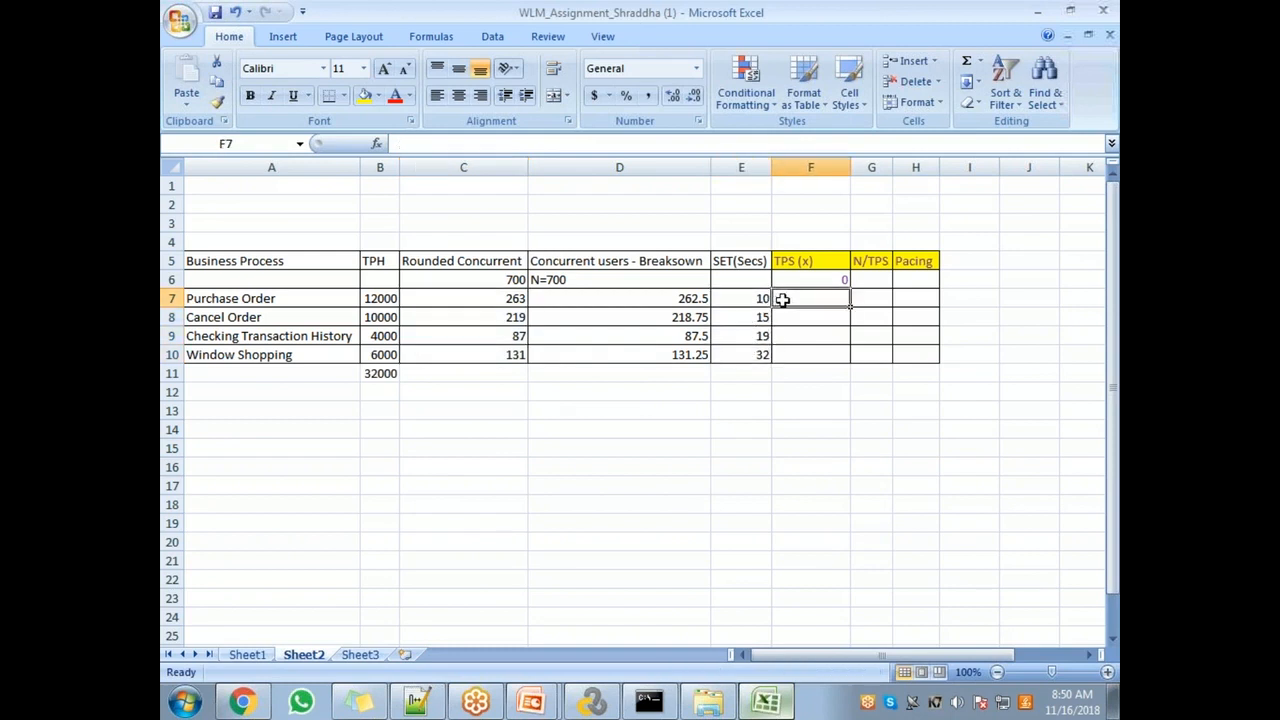
- Correct the spelling of the D5 header to Concurrent users - Breakdown
{"action": "left_click", "coordinate": [710, 160]}
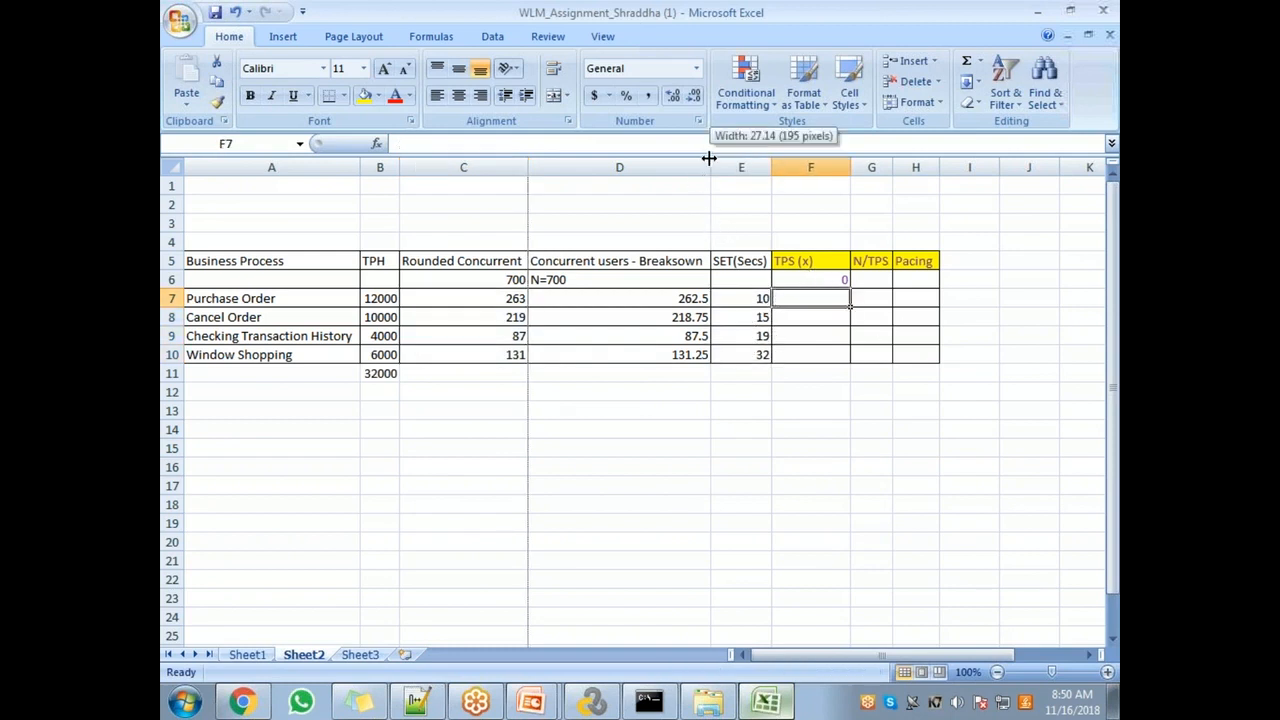
{"action": "double_click", "coordinate": [679, 260]}
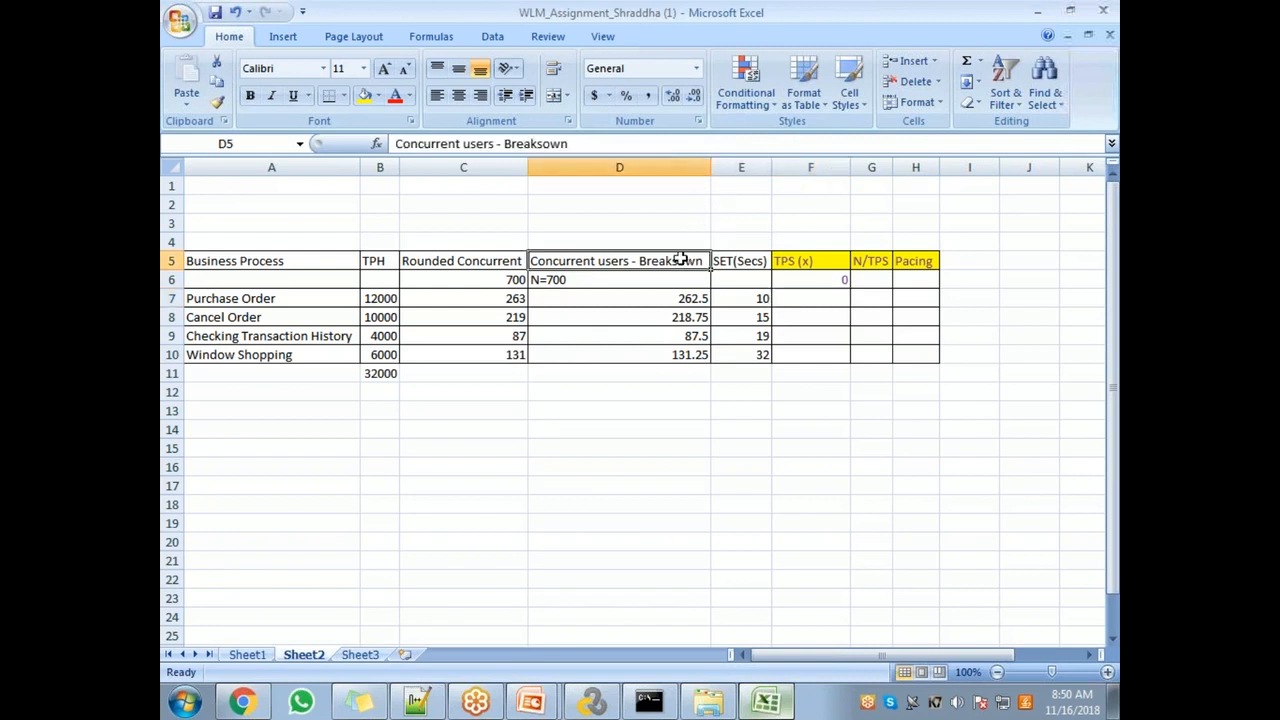
{"action": "key", "text": "BackSpace"}
{"action": "type", "text": "d"}
{"action": "key", "text": "Return"}
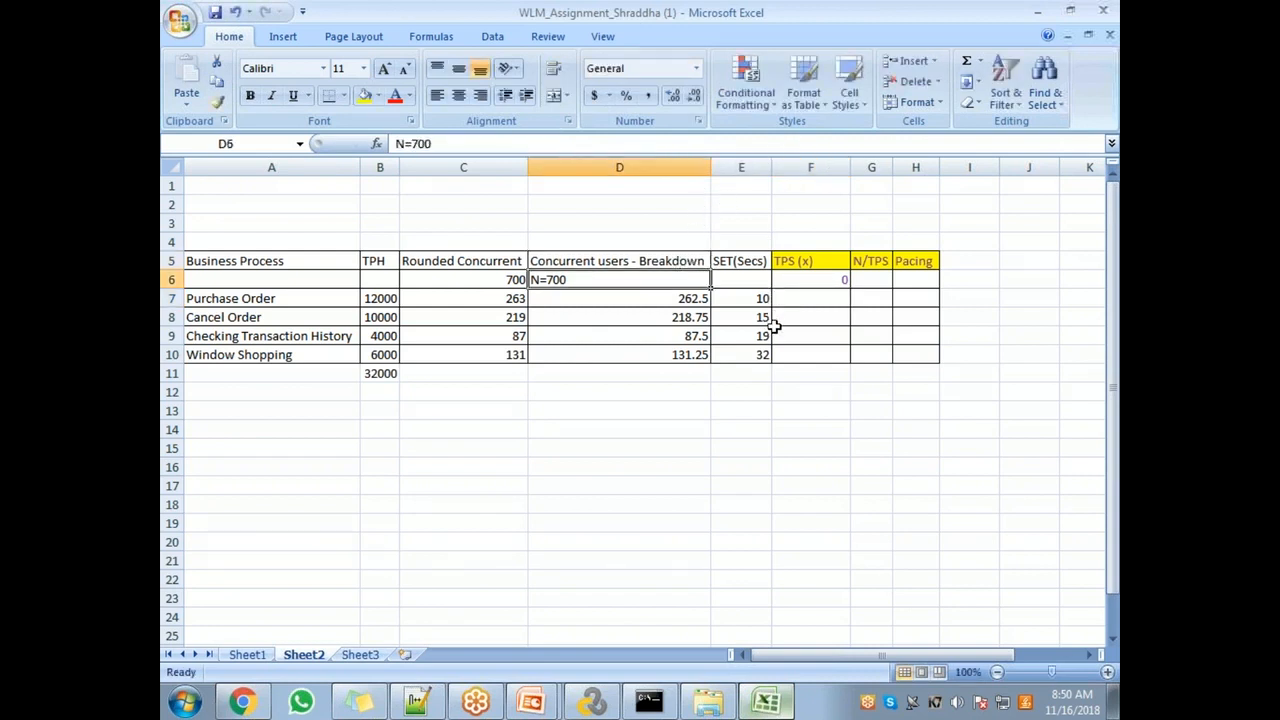
- Calculate the Purchase Order TPS in F7 with the formula =B7/3600 and fill it down through F10
{"action": "left_click", "coordinate": [806, 298]}
{"action": "type", "text": "="}
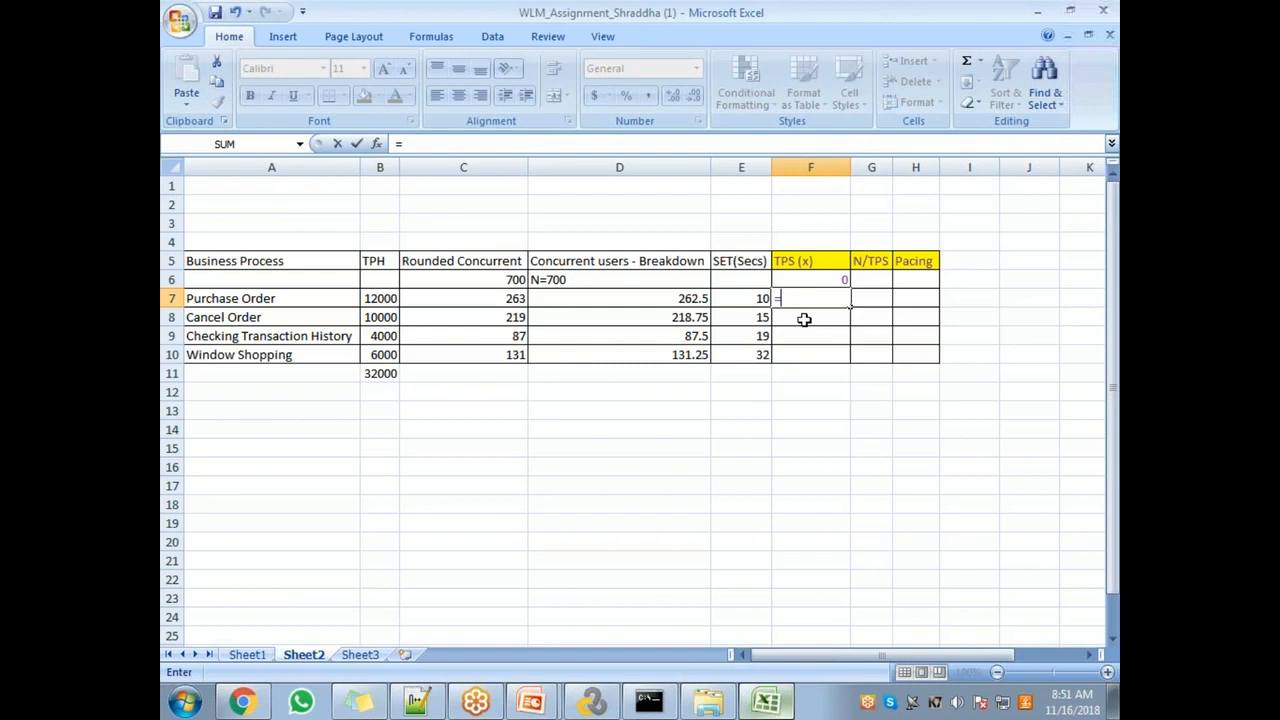
{"action": "left_click", "coordinate": [1020, 181]}
{"action": "left_click", "coordinate": [376, 298]}
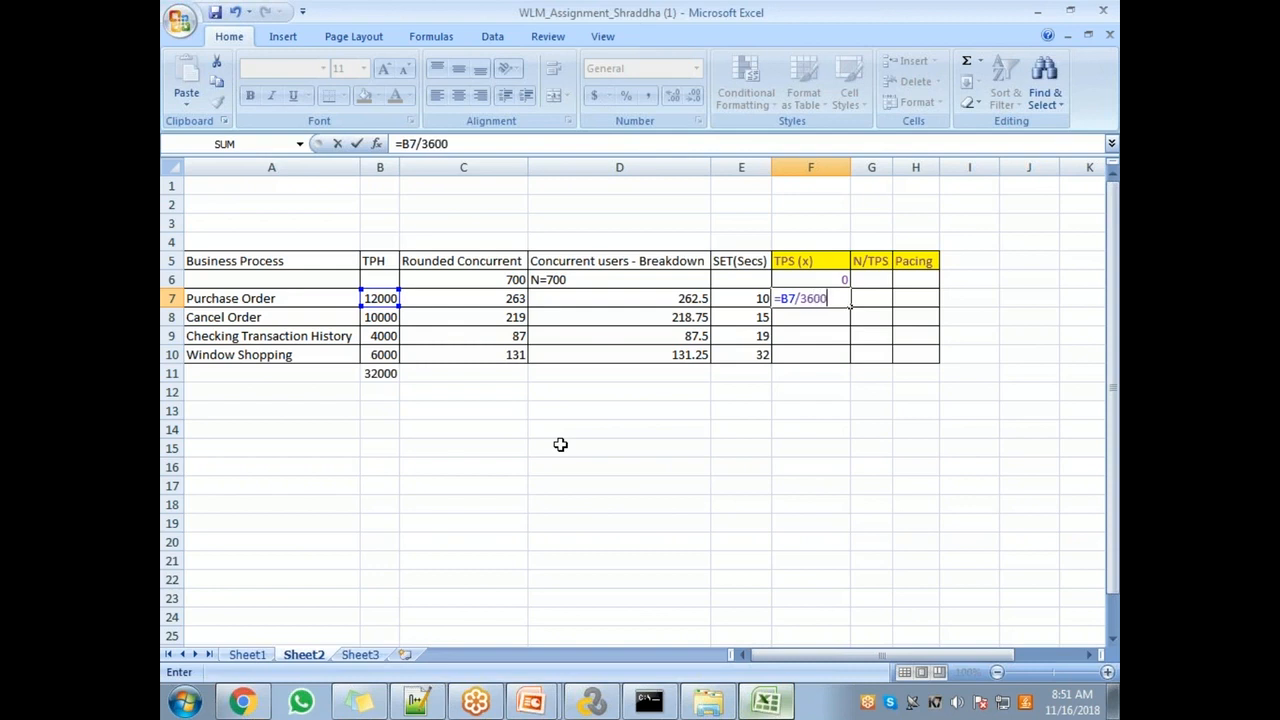
{"action": "key", "text": "Return"}
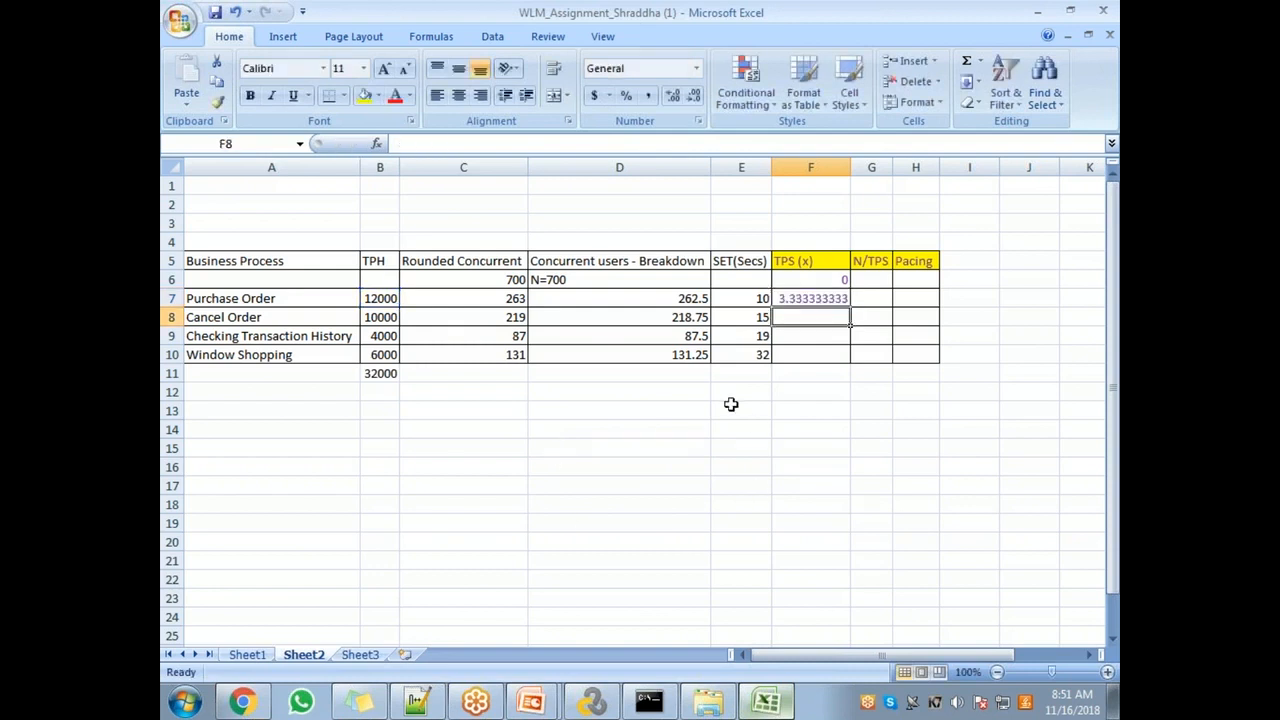
{"action": "left_click", "coordinate": [812, 300]}
{"action": "left_click_drag", "start_coordinate": [849, 307], "coordinate": [851, 361]}
- Examine the filled TPS formulas in F8:F10 against the TPH values they reference in column B
{"action": "left_click_drag", "start_coordinate": [801, 317], "coordinate": [815, 343]}
{"action": "left_click", "coordinate": [807, 340]}
{"action": "left_click", "coordinate": [808, 369]}
{"action": "left_click", "coordinate": [807, 317]}
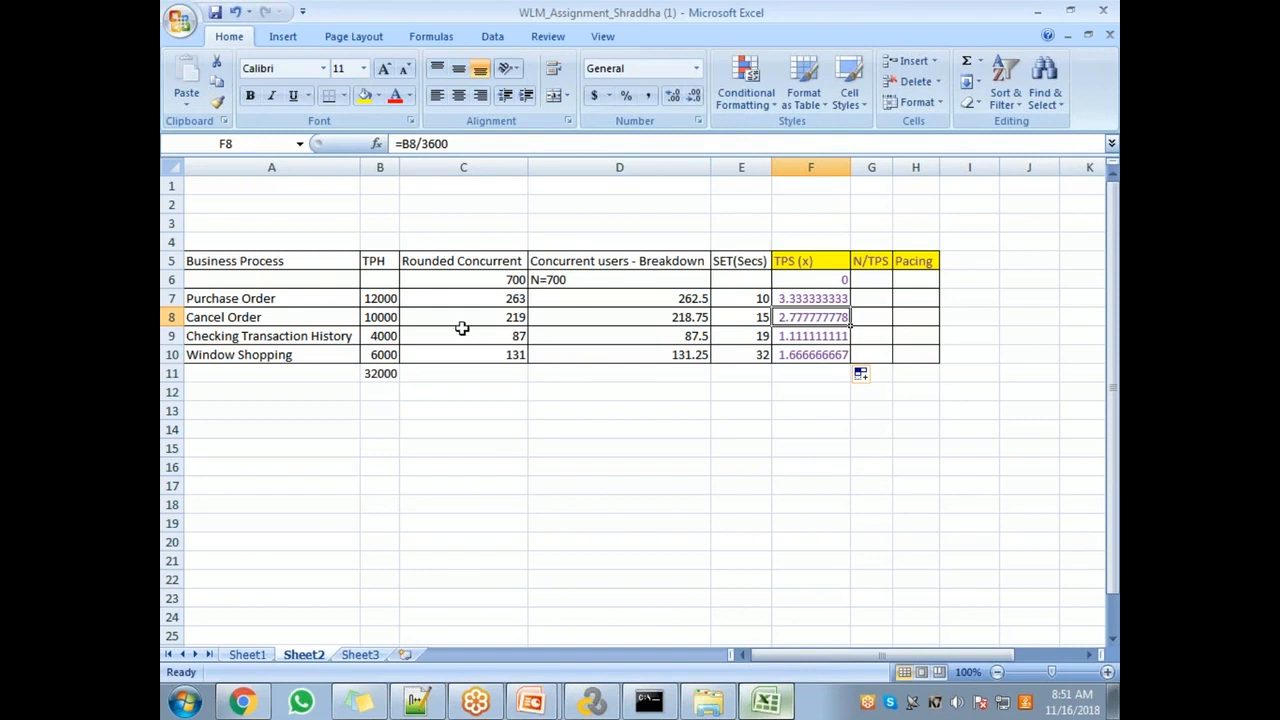
{"action": "left_click", "coordinate": [372, 317]}
{"action": "left_click", "coordinate": [380, 336]}
{"action": "left_click", "coordinate": [383, 354]}
{"action": "left_click_drag", "start_coordinate": [811, 297], "coordinate": [818, 354]}
- Calculate N/TPS for Purchase Order in G7 with the formula =C7/F7 and fill it down through G10
{"action": "left_click", "coordinate": [863, 298]}
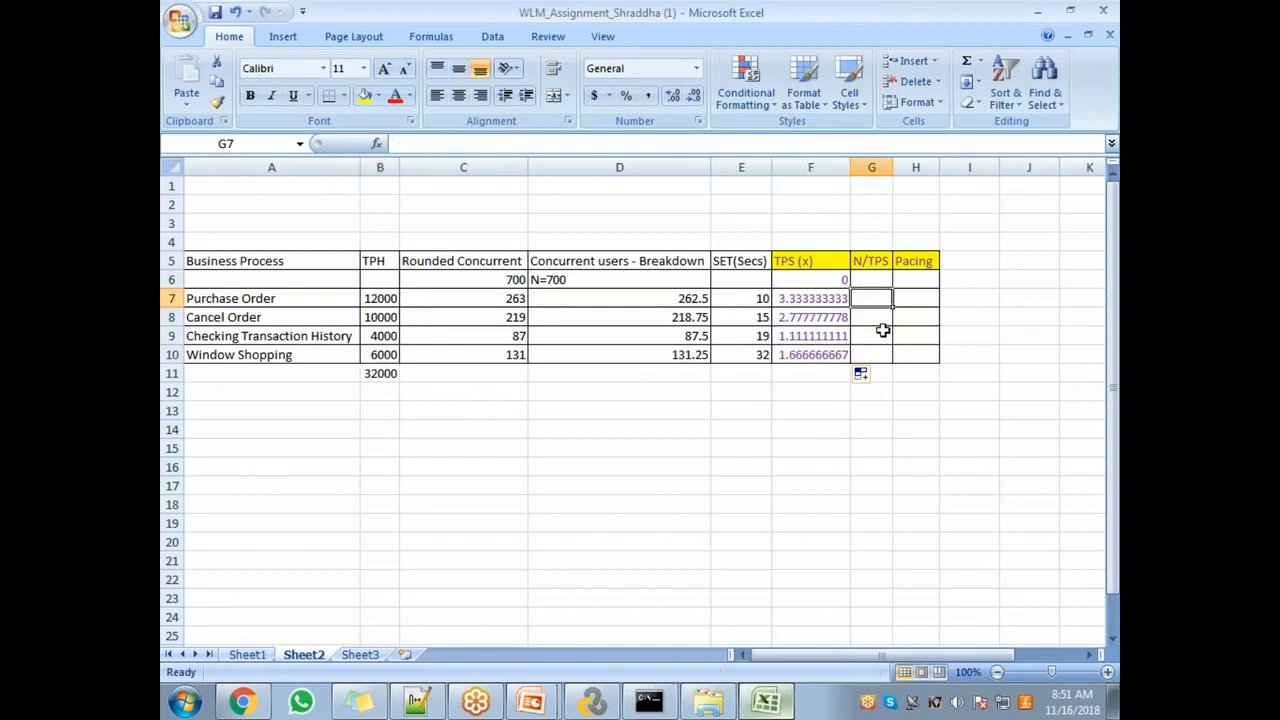
{"action": "type", "text": "="}
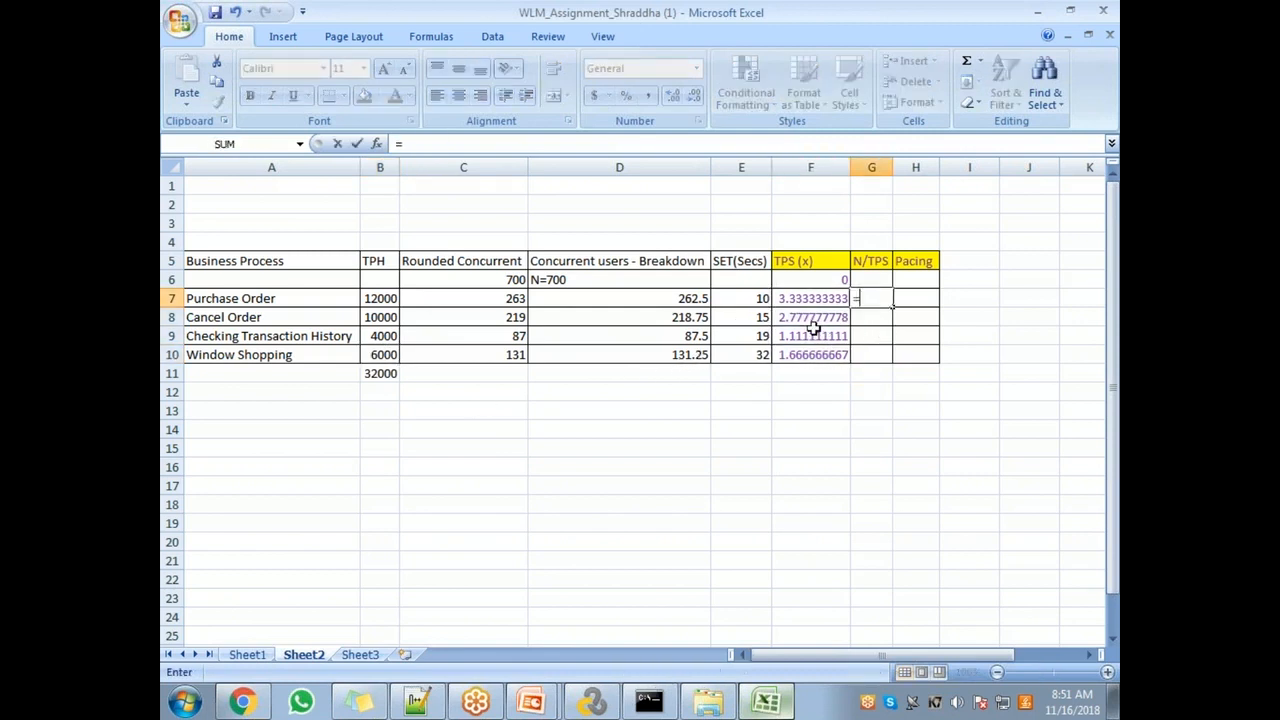
{"action": "left_click", "coordinate": [497, 299]}
{"action": "type", "text": "/"}
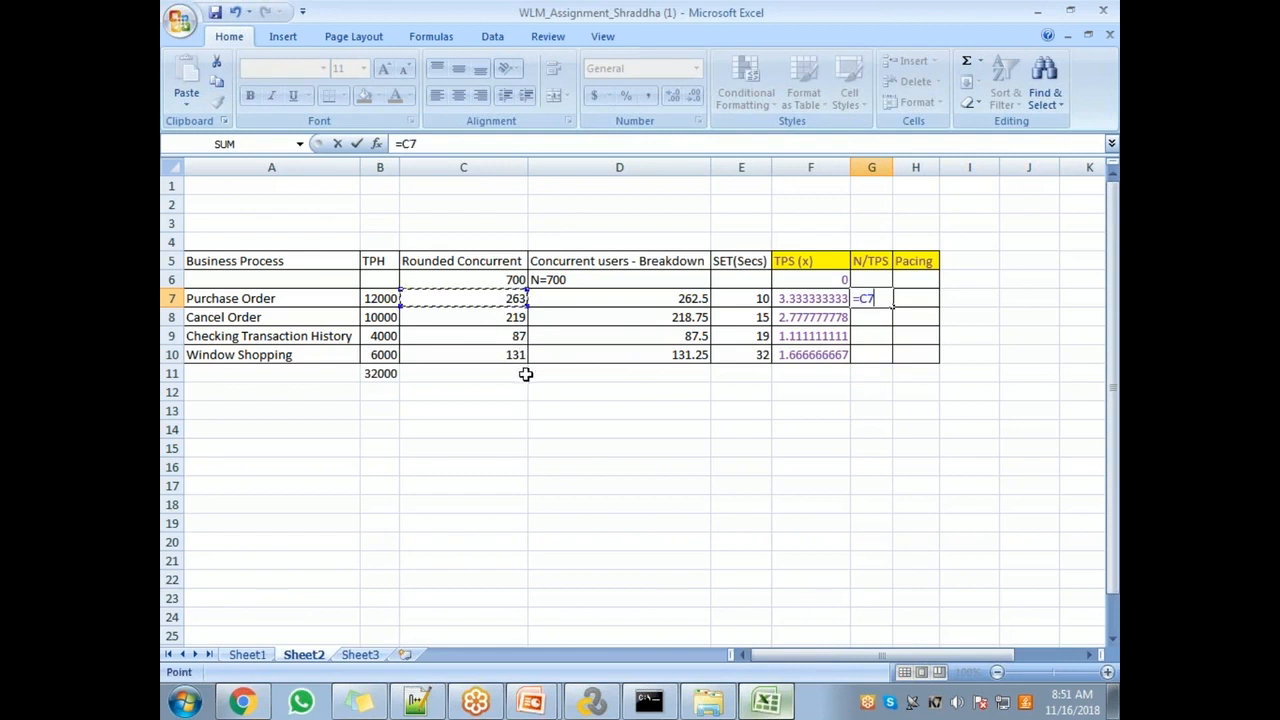
{"action": "left_click", "coordinate": [808, 299]}
{"action": "key", "text": "Return"}
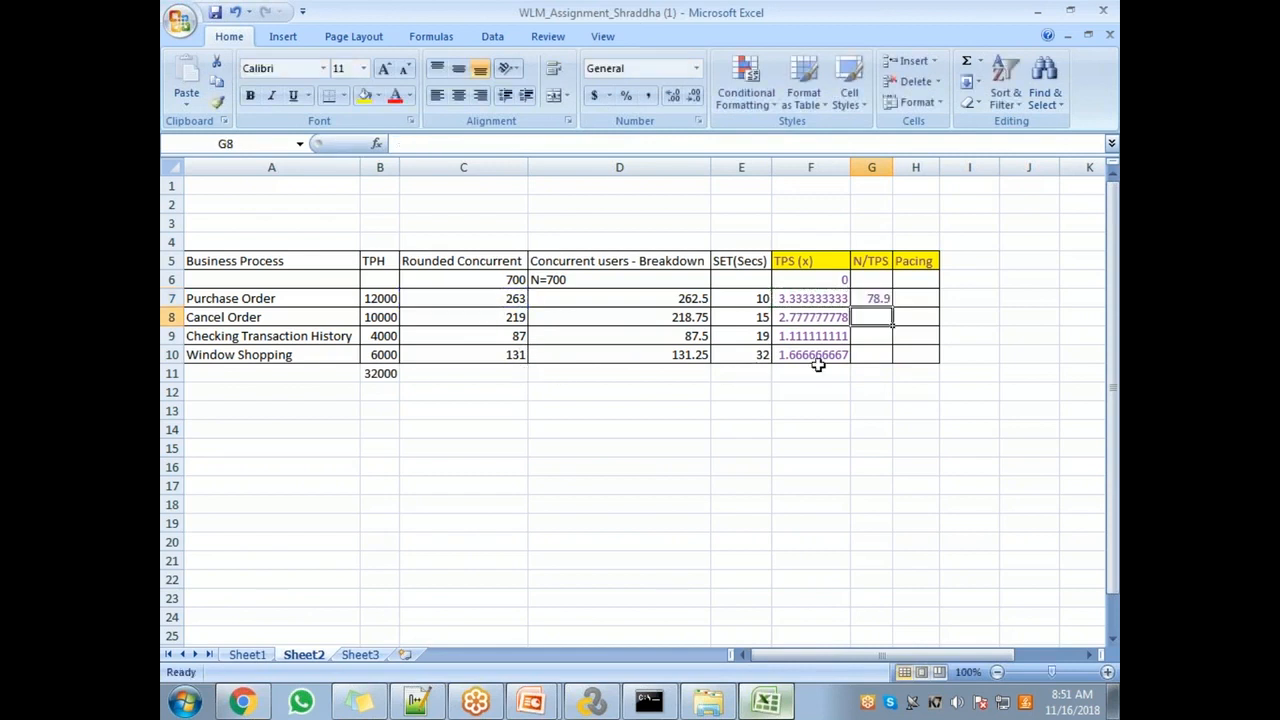
{"action": "left_click", "coordinate": [875, 303]}
{"action": "left_click_drag", "start_coordinate": [892, 308], "coordinate": [894, 360]}
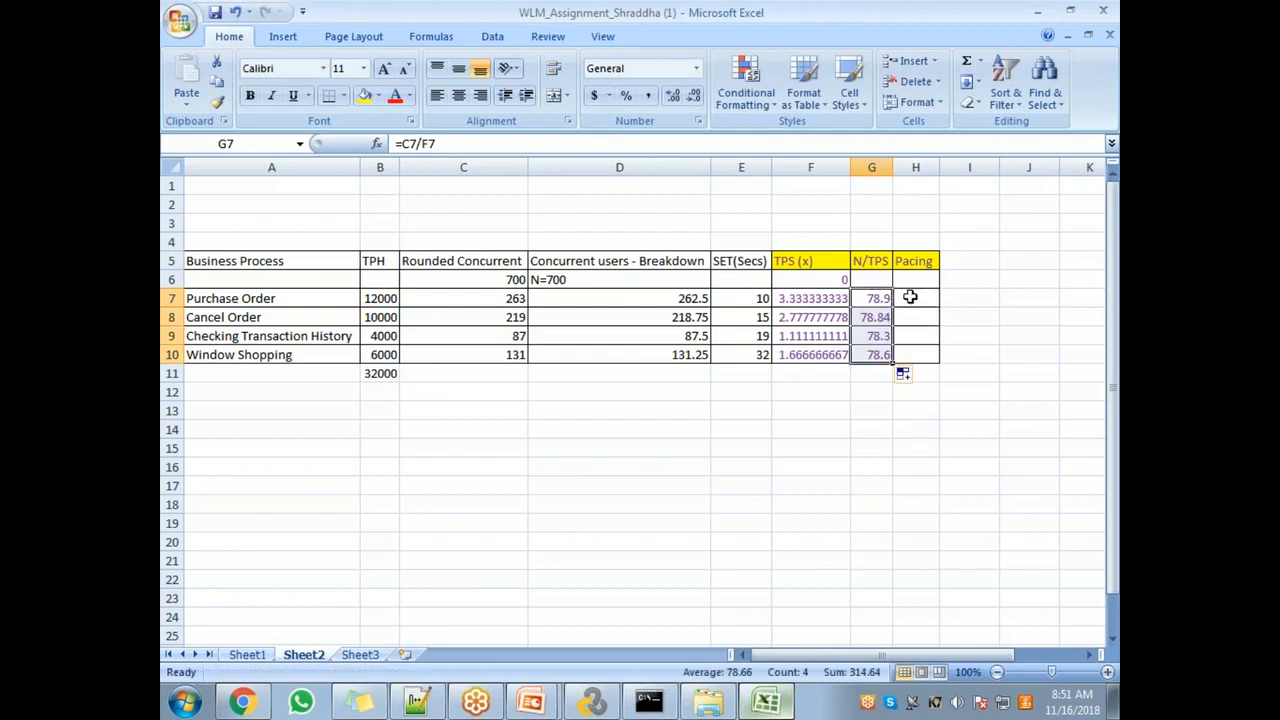
- Calculate the Purchase Order pacing in H7 with the formula =G7-E7 and fill it down through H10
{"action": "left_click", "coordinate": [908, 296]}
{"action": "type", "text": "="}
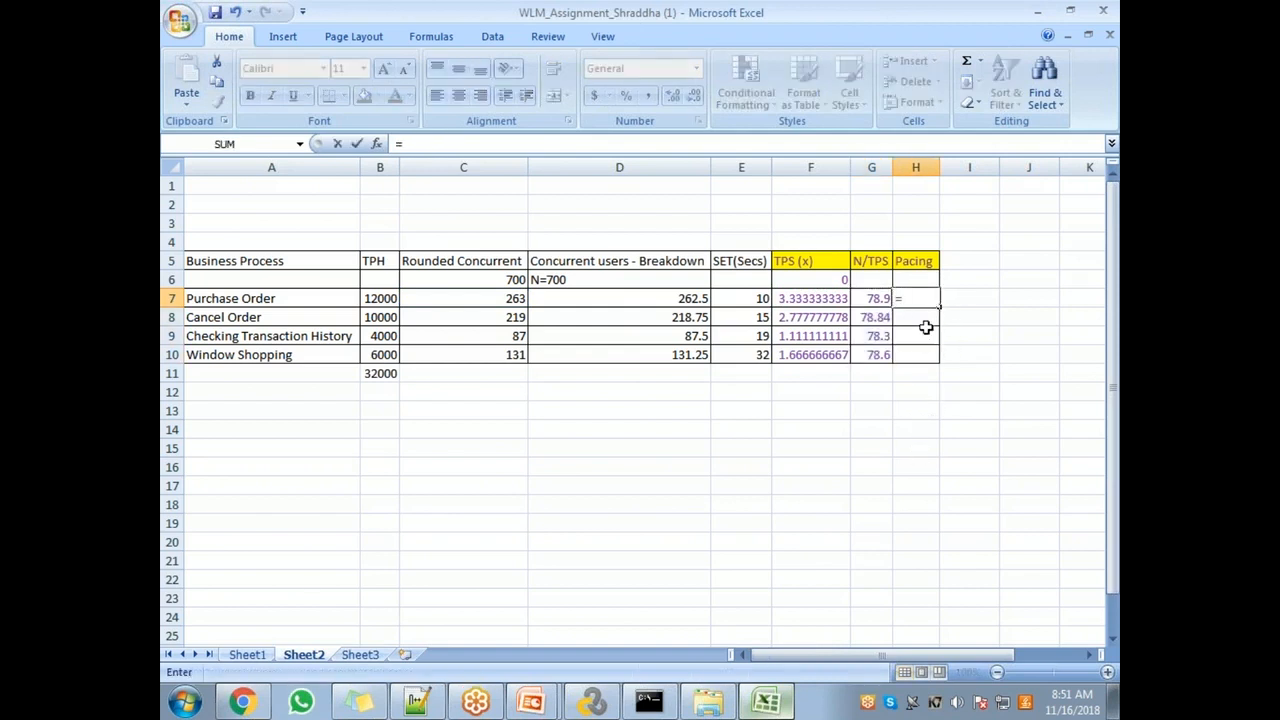
{"action": "left_click", "coordinate": [882, 298]}
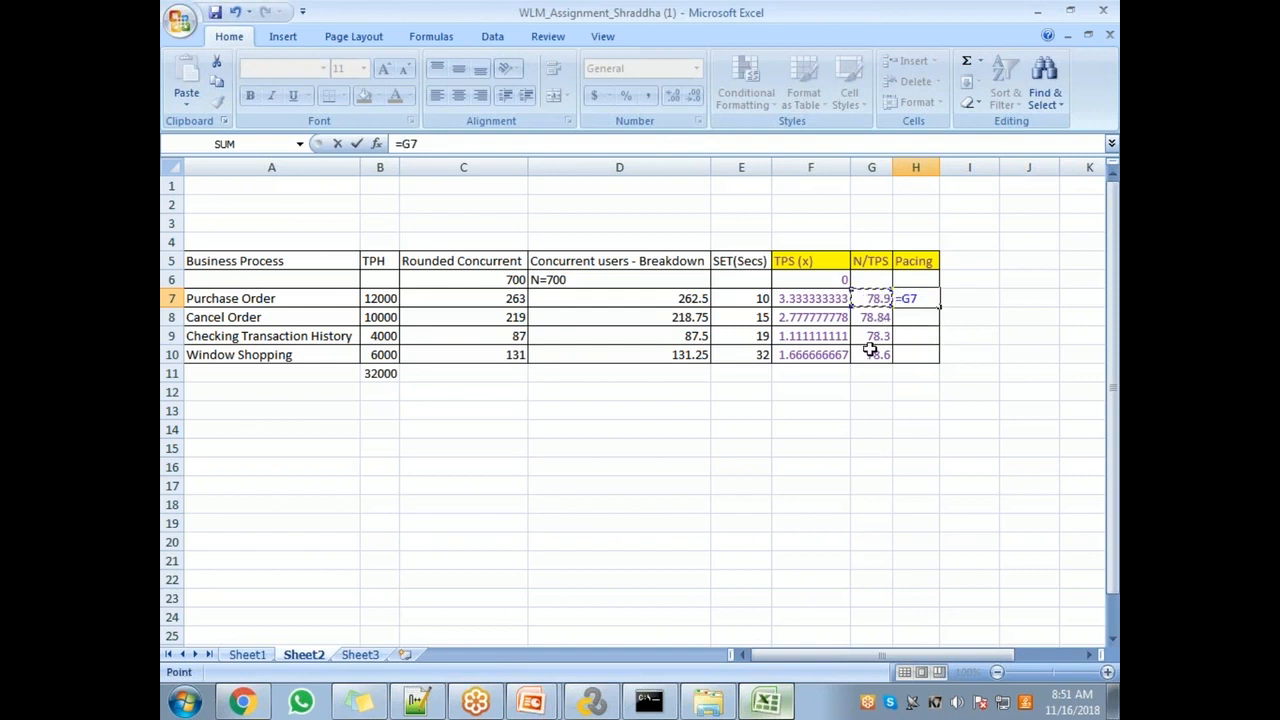
{"action": "type", "text": "-"}
{"action": "left_click", "coordinate": [752, 299]}
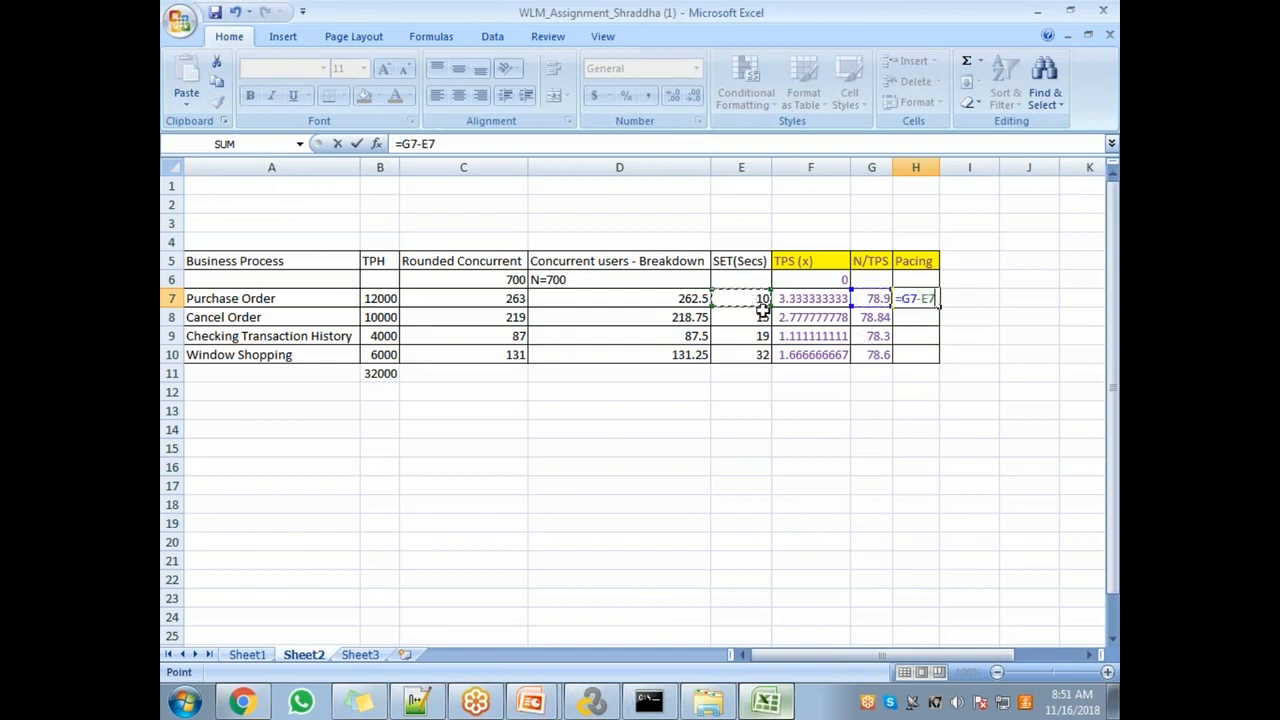
{"action": "key", "text": "Return"}
{"action": "left_click", "coordinate": [926, 299]}
{"action": "left_click_drag", "start_coordinate": [938, 307], "coordinate": [945, 365]}
{"action": "left_click", "coordinate": [857, 467]}
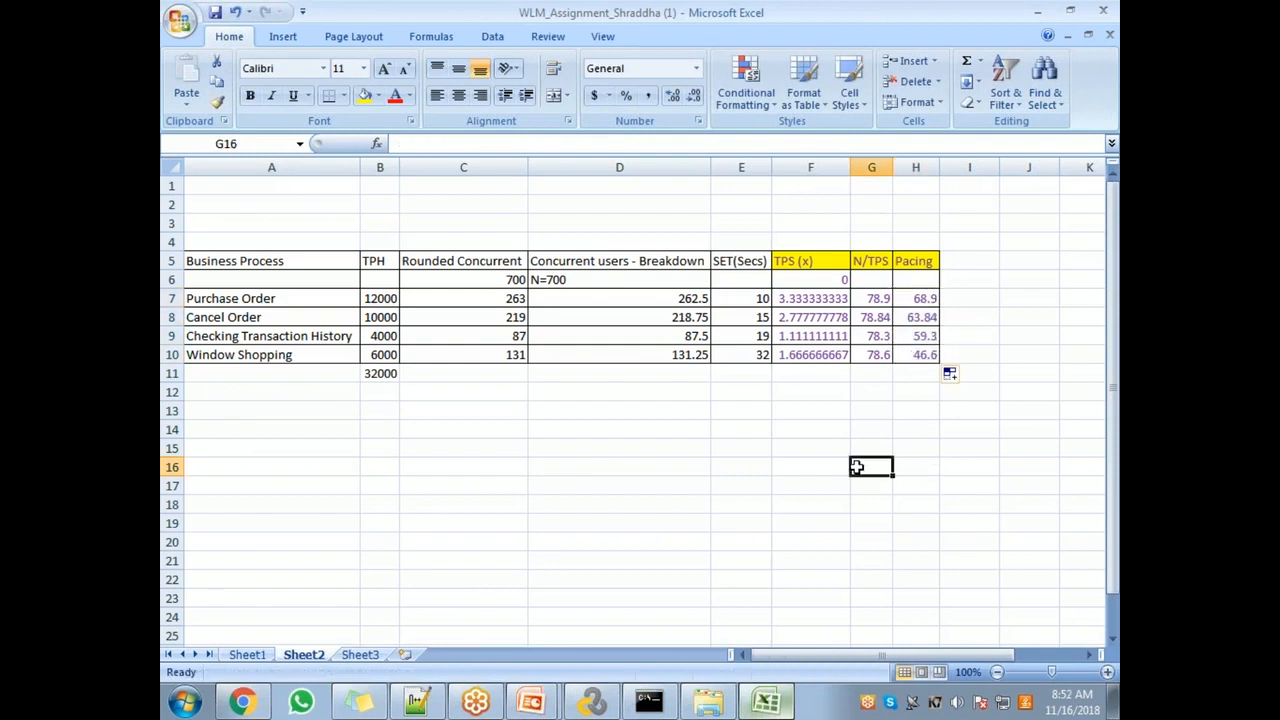
{"action": "left_click_drag", "start_coordinate": [914, 300], "coordinate": [898, 352]}
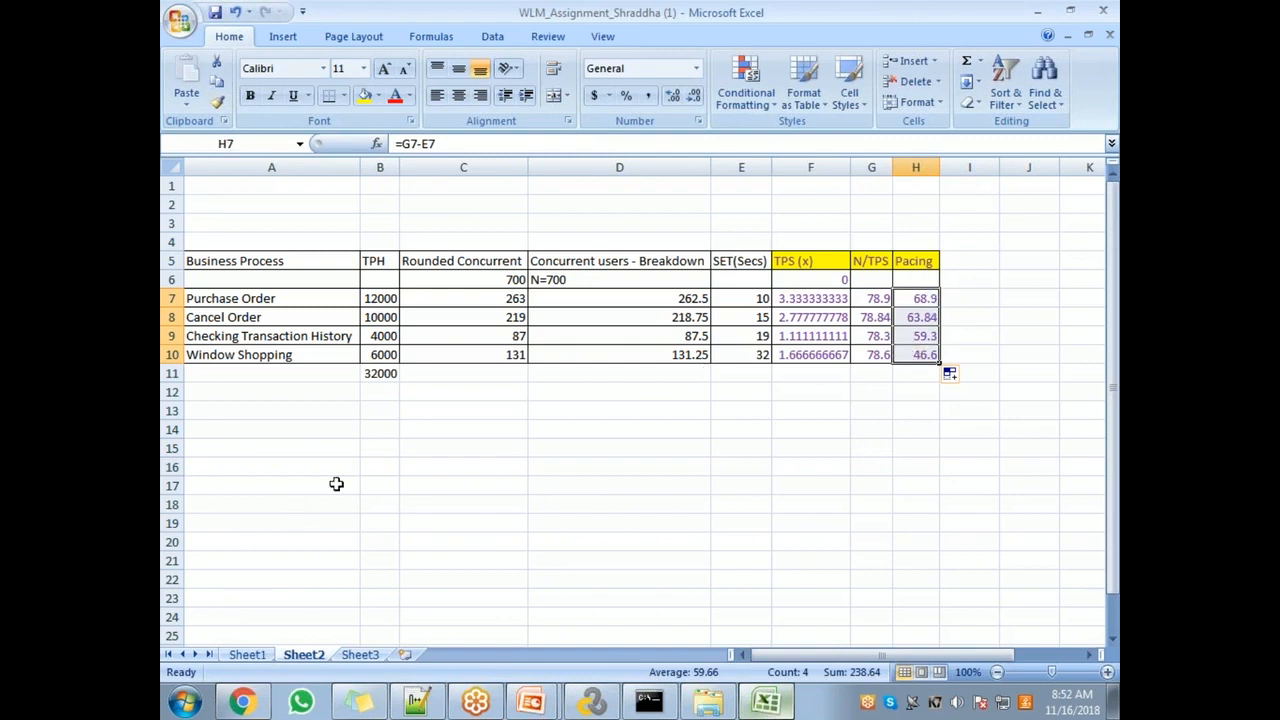
- Enter the note 5 mins in cell B15 below the workload table
{"action": "left_click", "coordinate": [366, 446]}
{"action": "type", "text": "5 m"}
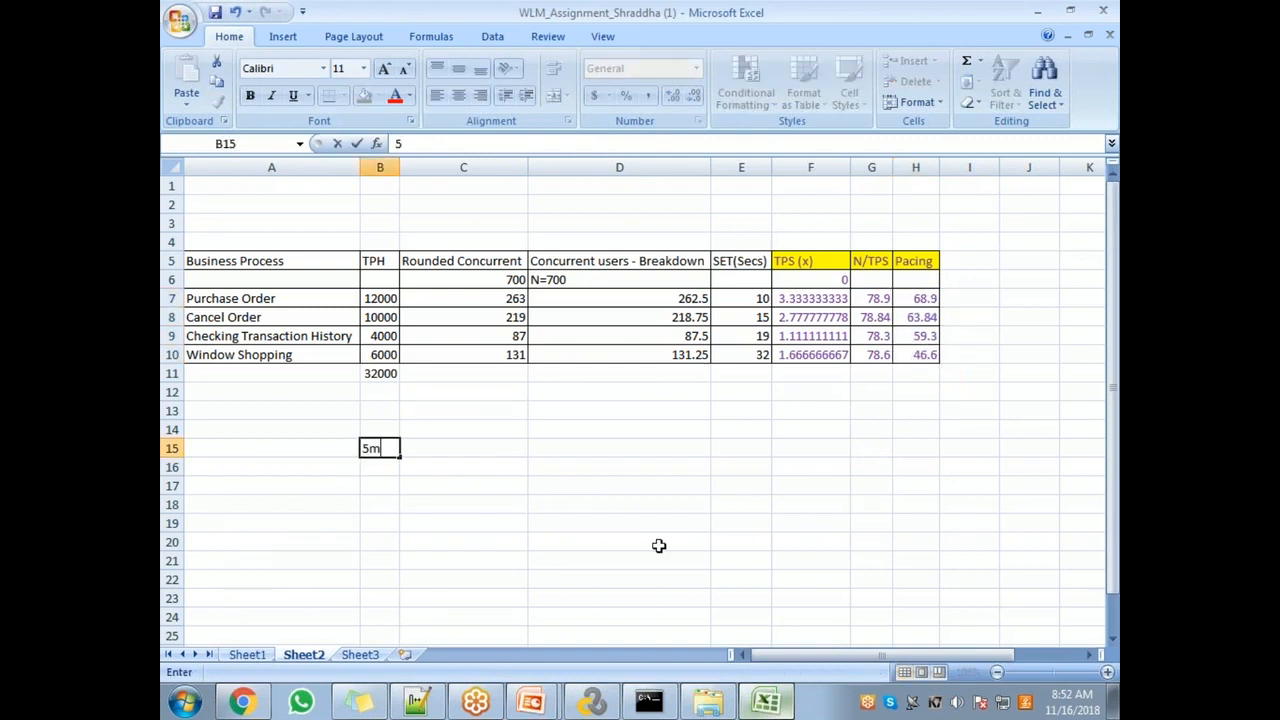
{"action": "type", "text": "ins"}
{"action": "key", "text": "Return"}
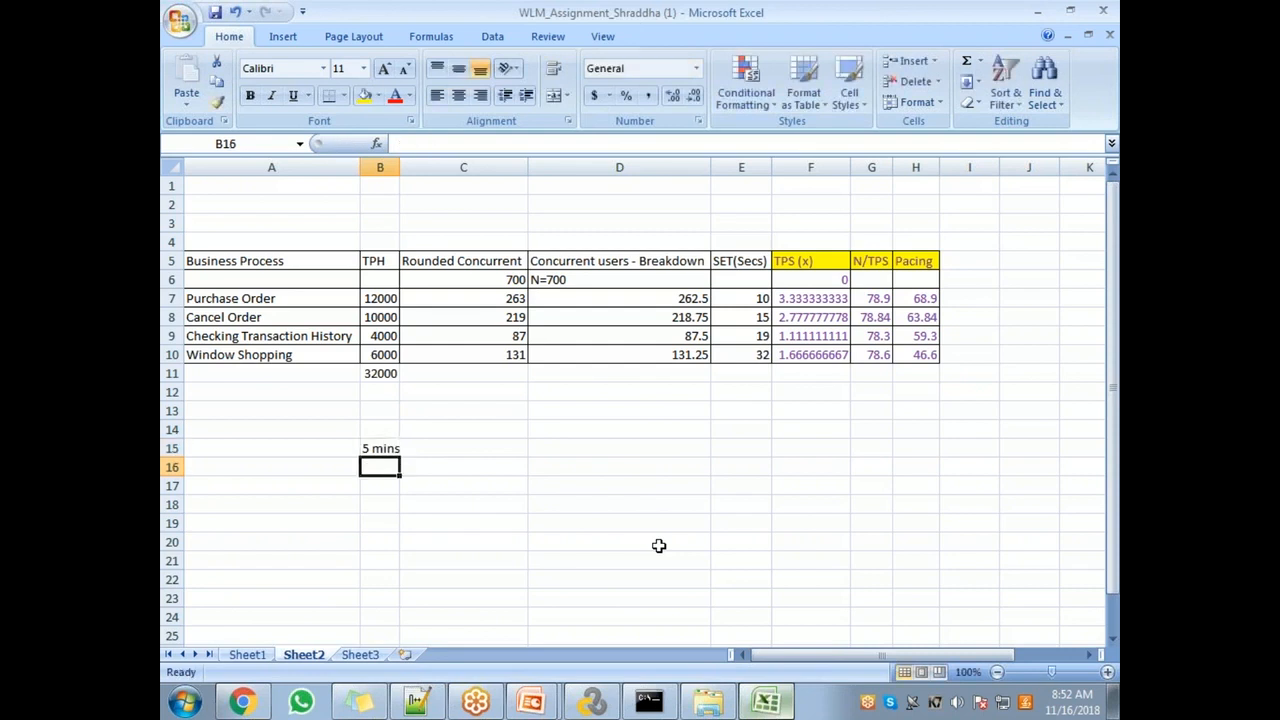
{"action": "left_click", "coordinate": [379, 452]}
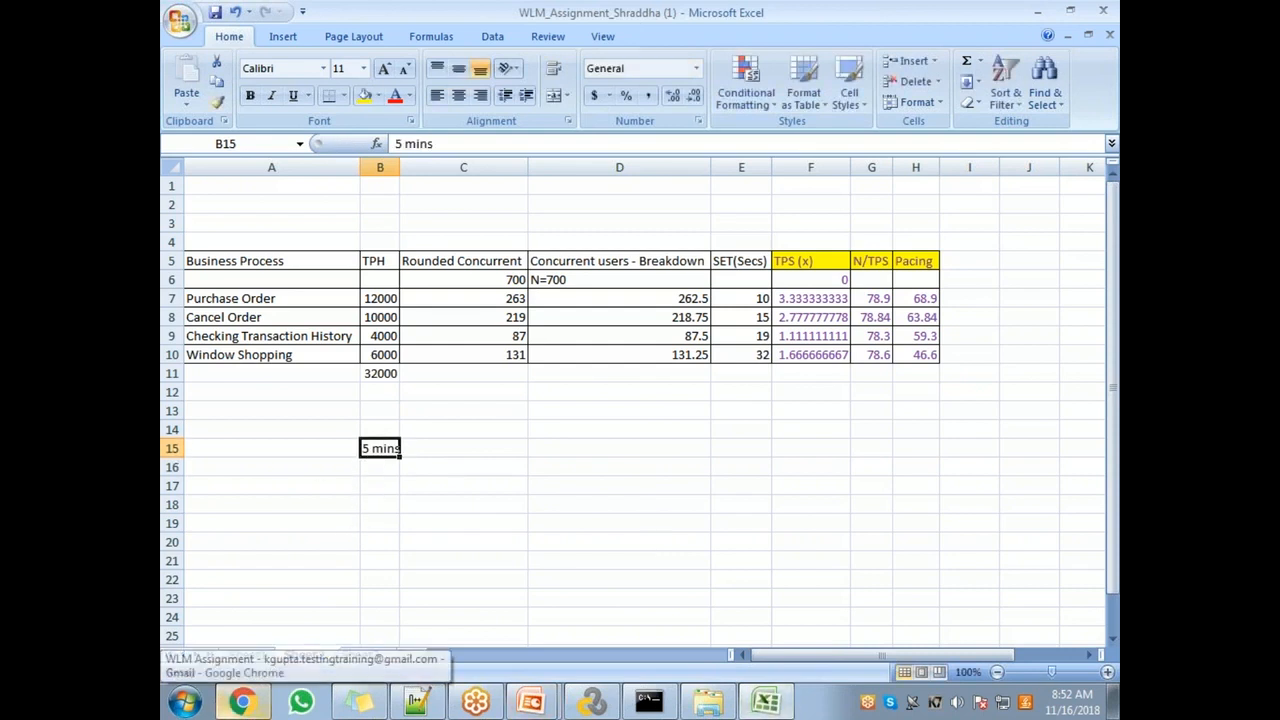
- Clear the note in cell B15 and check the Purchase Order and Cancel Order pacing formulas on Sheet1
{"action": "key", "text": "Delete"}
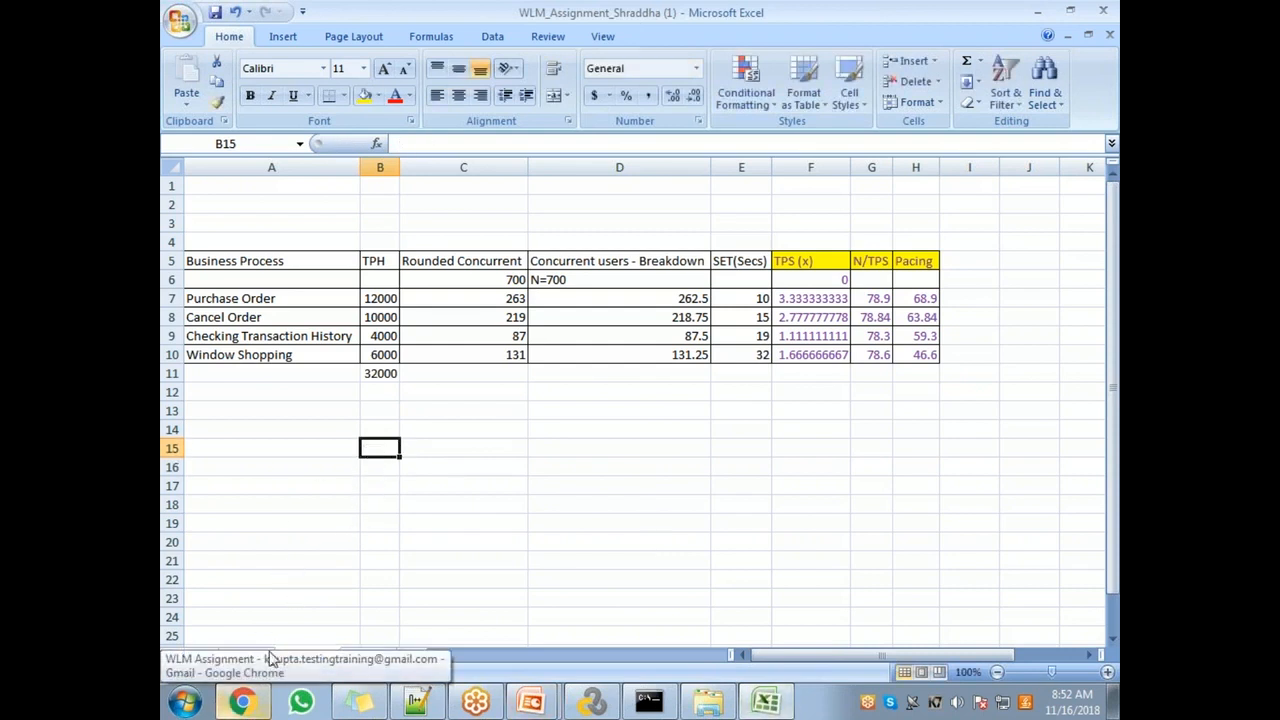
{"action": "left_click", "coordinate": [268, 660]}
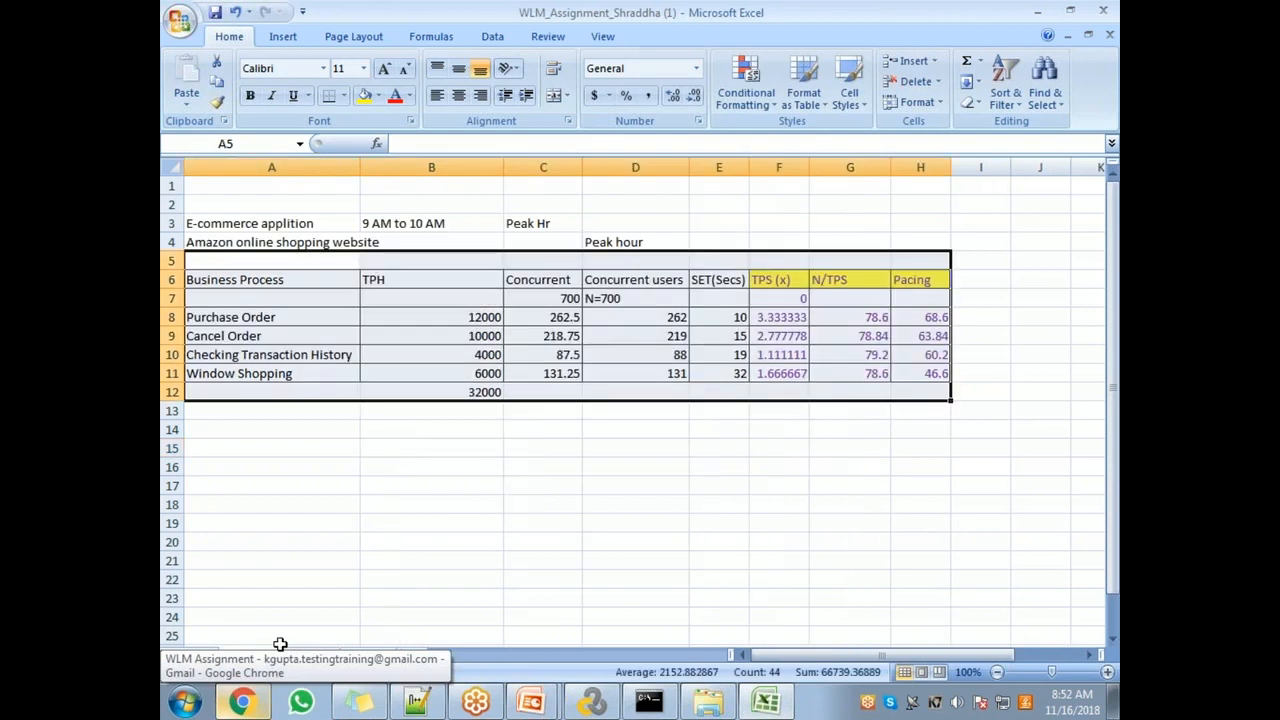
{"action": "left_click", "coordinate": [919, 320]}
{"action": "left_click", "coordinate": [922, 338]}
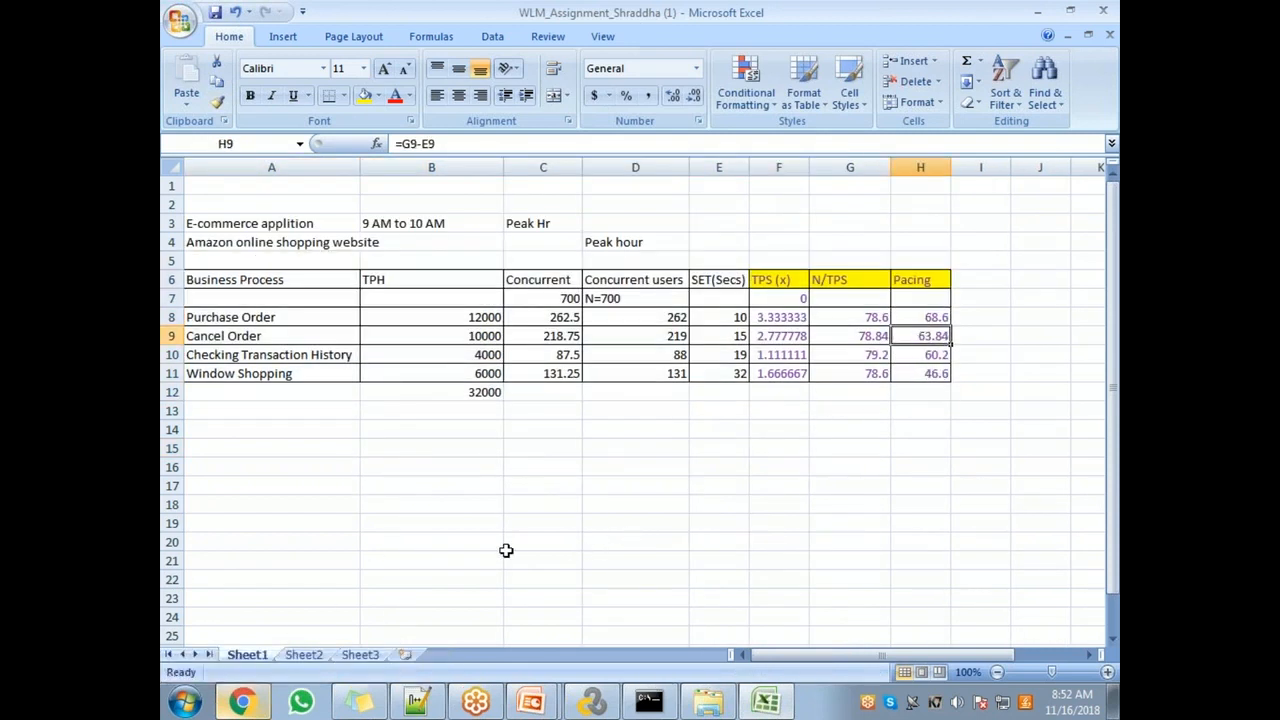
- Compare the Sheet2 pacing results in H7:H10 with the pacing, rounded users and TPS columns on Sheet1
{"action": "left_click", "coordinate": [302, 655]}
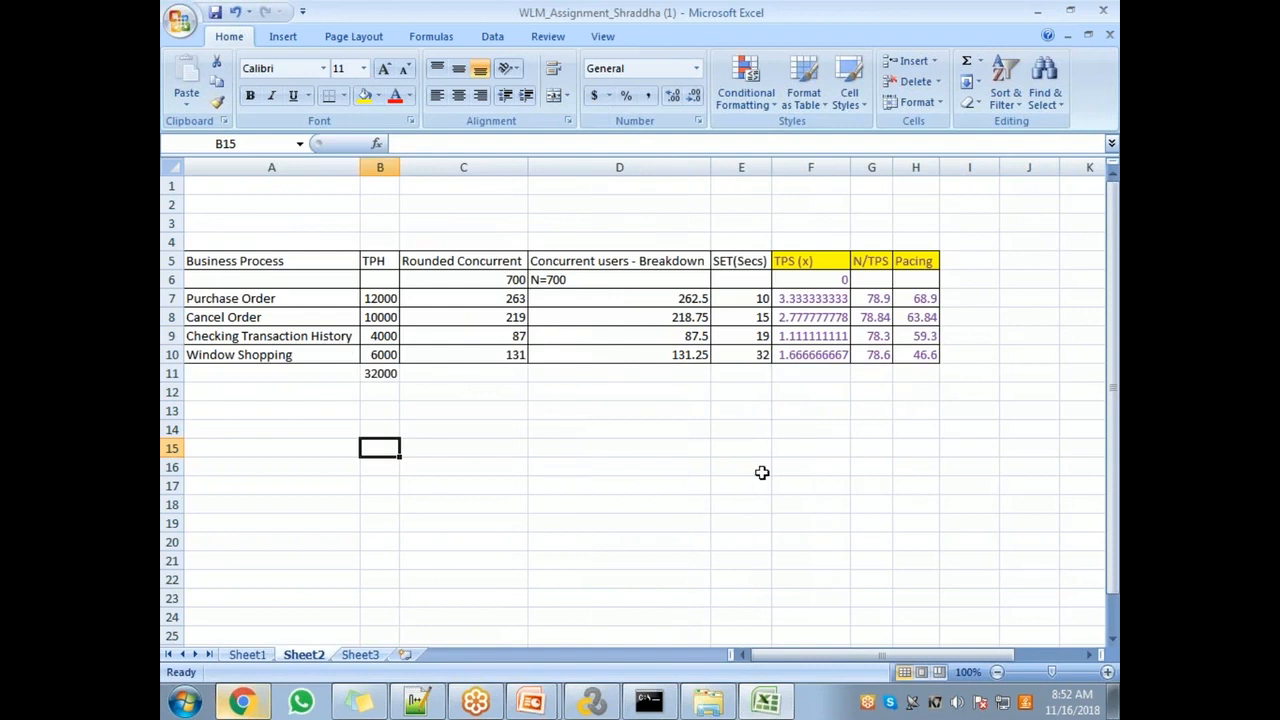
{"action": "left_click", "coordinate": [926, 300]}
{"action": "left_click", "coordinate": [920, 318]}
{"action": "left_click", "coordinate": [922, 338]}
{"action": "left_click", "coordinate": [948, 356]}
{"action": "left_click", "coordinate": [922, 340]}
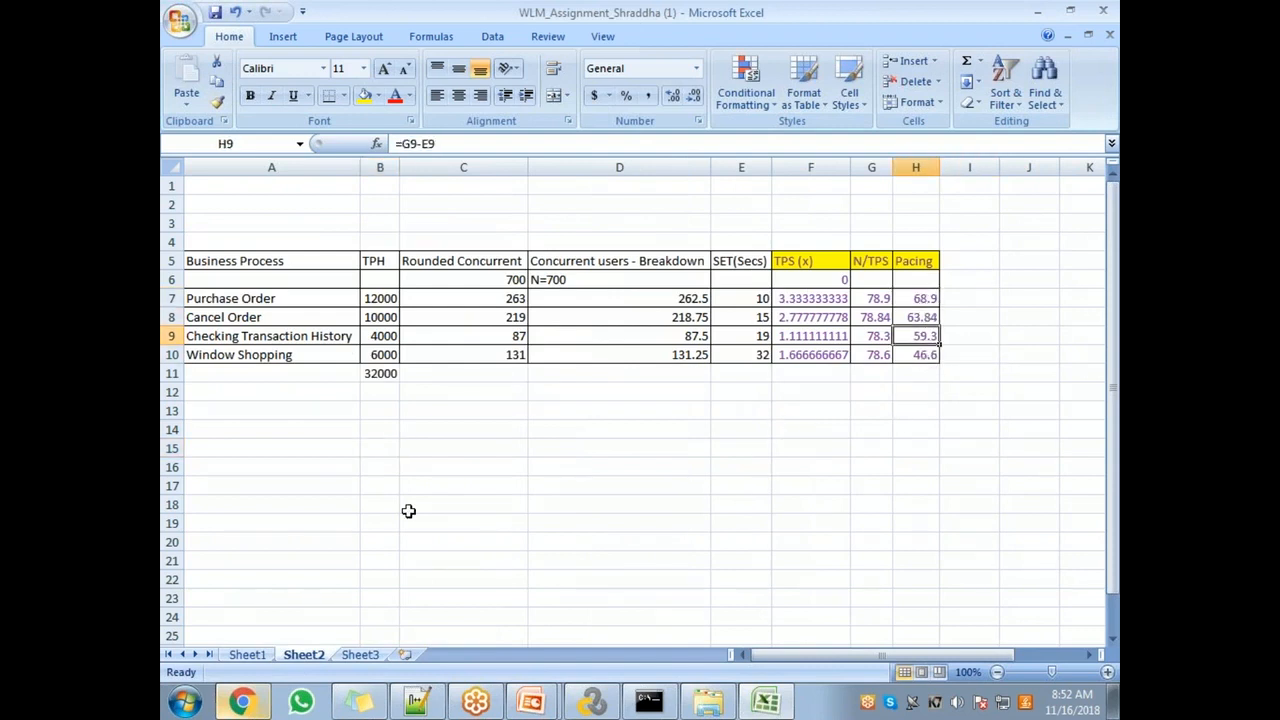
{"action": "left_click", "coordinate": [245, 655]}
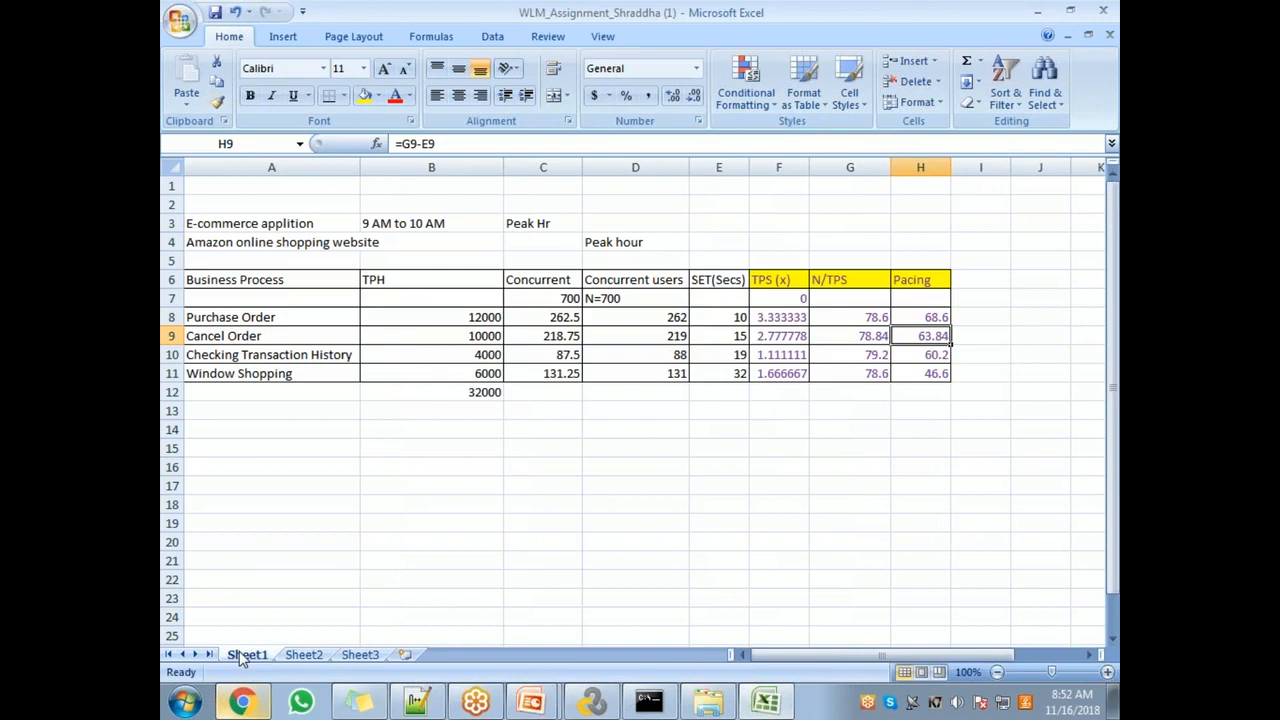
{"action": "left_click", "coordinate": [300, 655]}
{"action": "left_click_drag", "start_coordinate": [903, 305], "coordinate": [923, 352]}
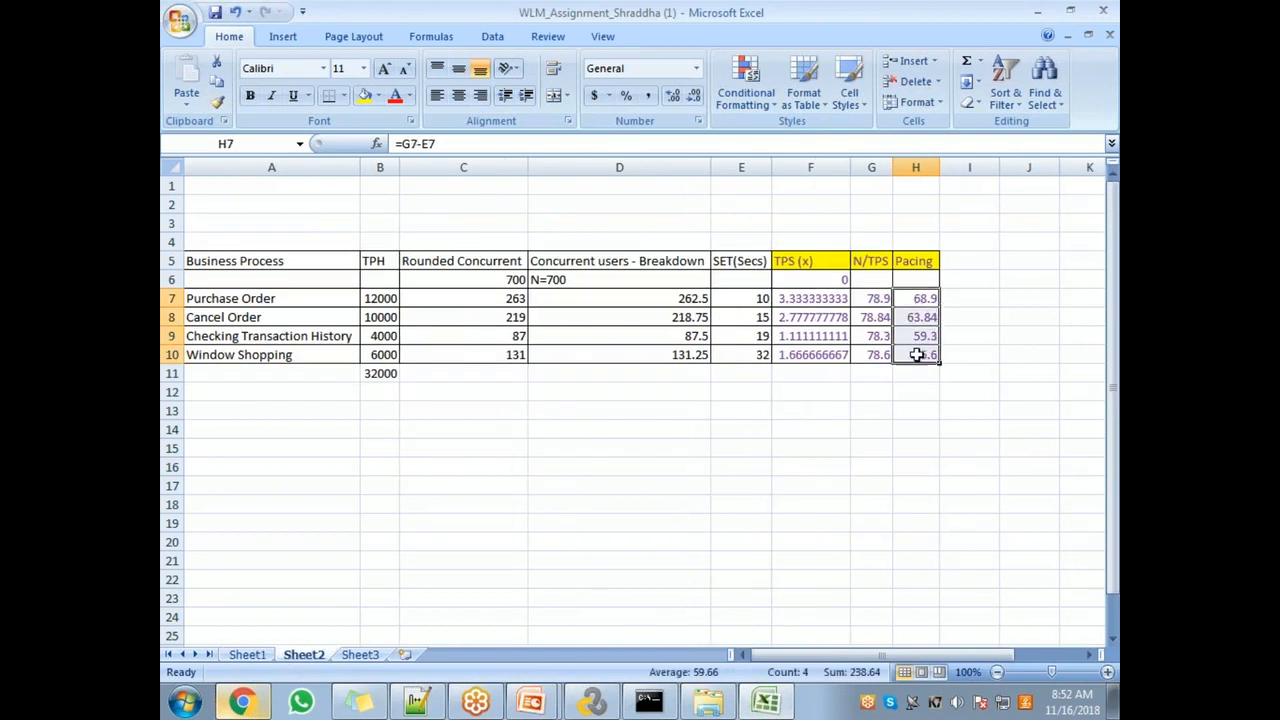
{"action": "left_click", "coordinate": [265, 657]}
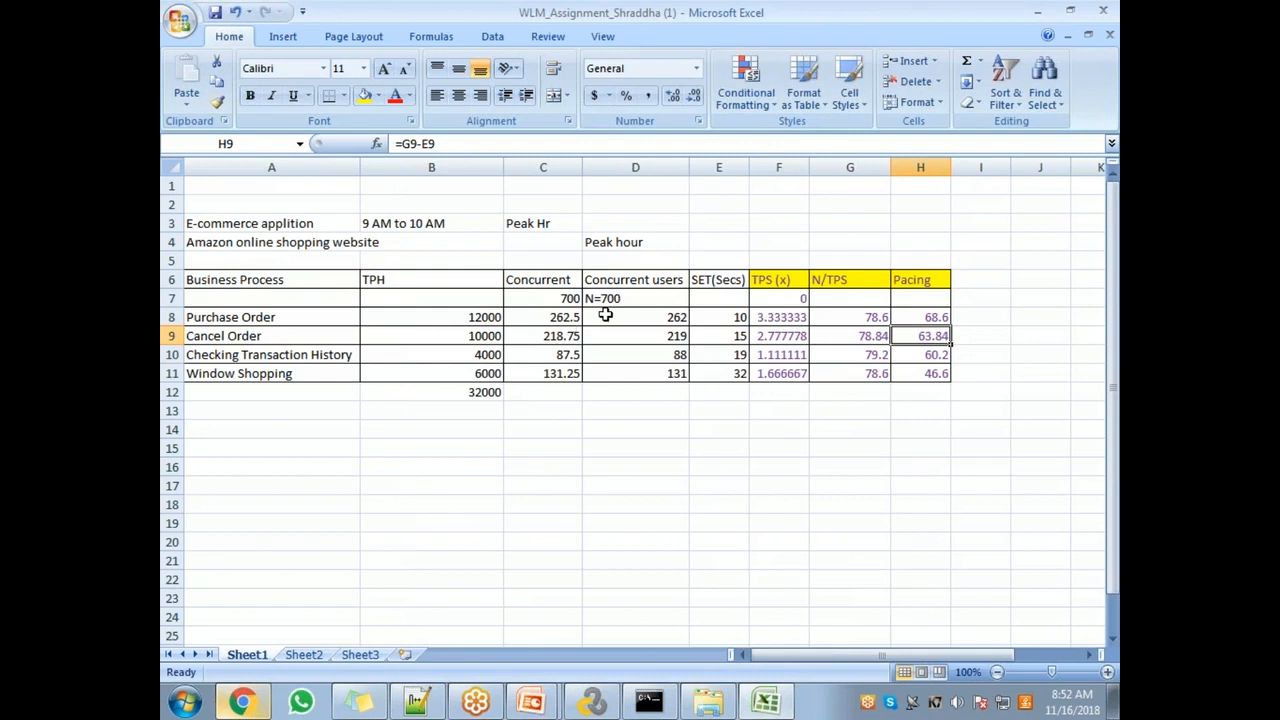
{"action": "left_click_drag", "start_coordinate": [660, 316], "coordinate": [672, 374]}
{"action": "left_click_drag", "start_coordinate": [792, 314], "coordinate": [806, 373]}
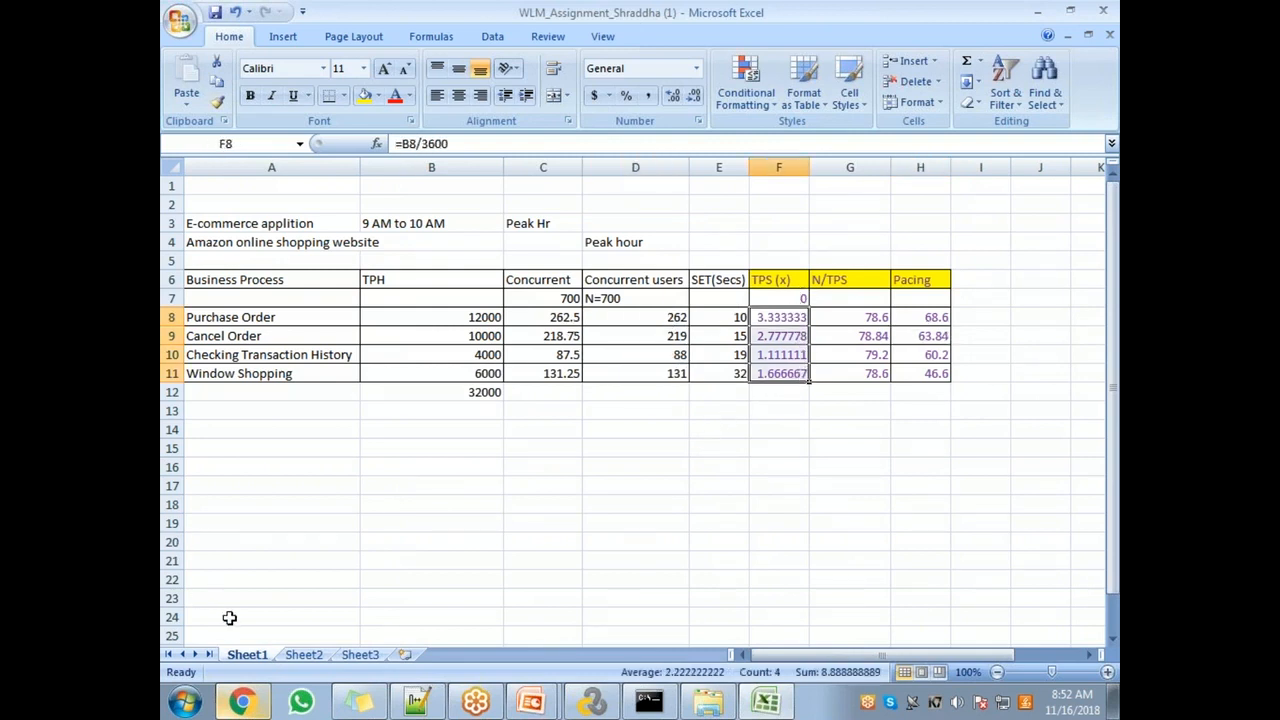
- Save the workbook with Sheet2 active as Solved_WLM_Sheet in the ISHA_TRAINING_BATCH_OCT_30 folder
{"action": "left_click", "coordinate": [302, 656]}
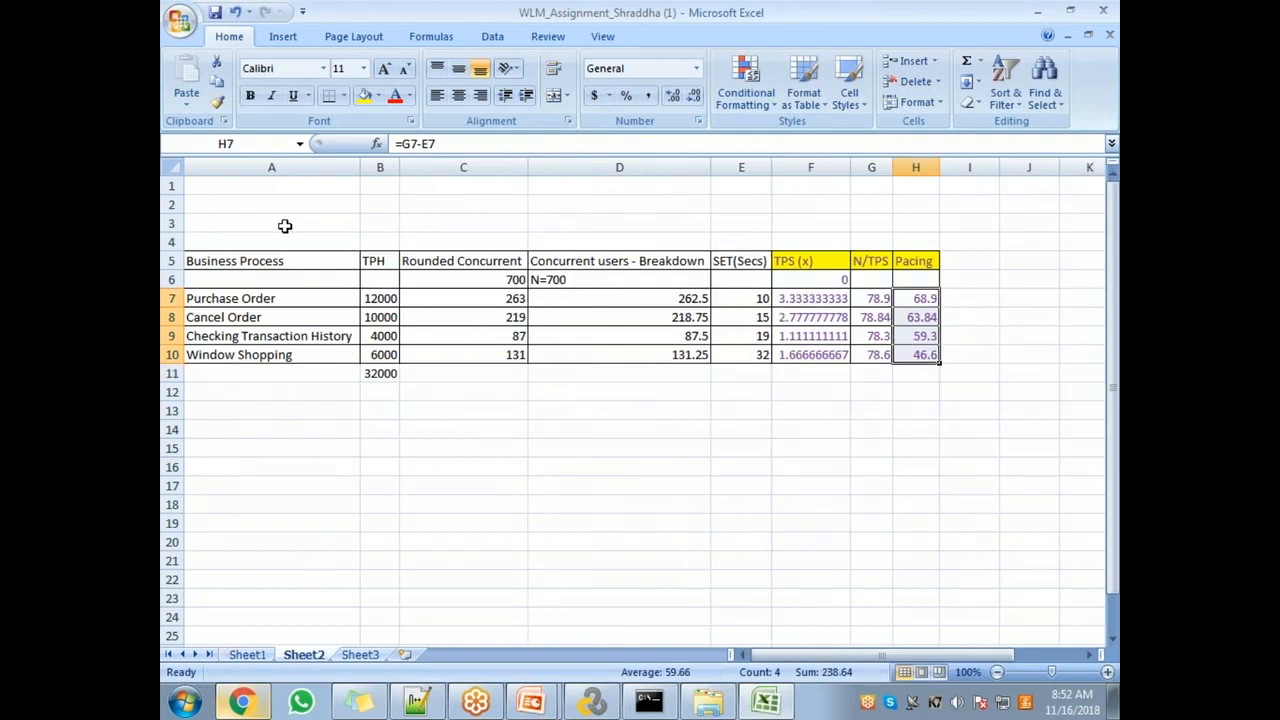
{"action": "left_click", "coordinate": [180, 20]}
{"action": "mouse_move", "coordinate": [230, 186]}
{"action": "left_click", "coordinate": [375, 333]}
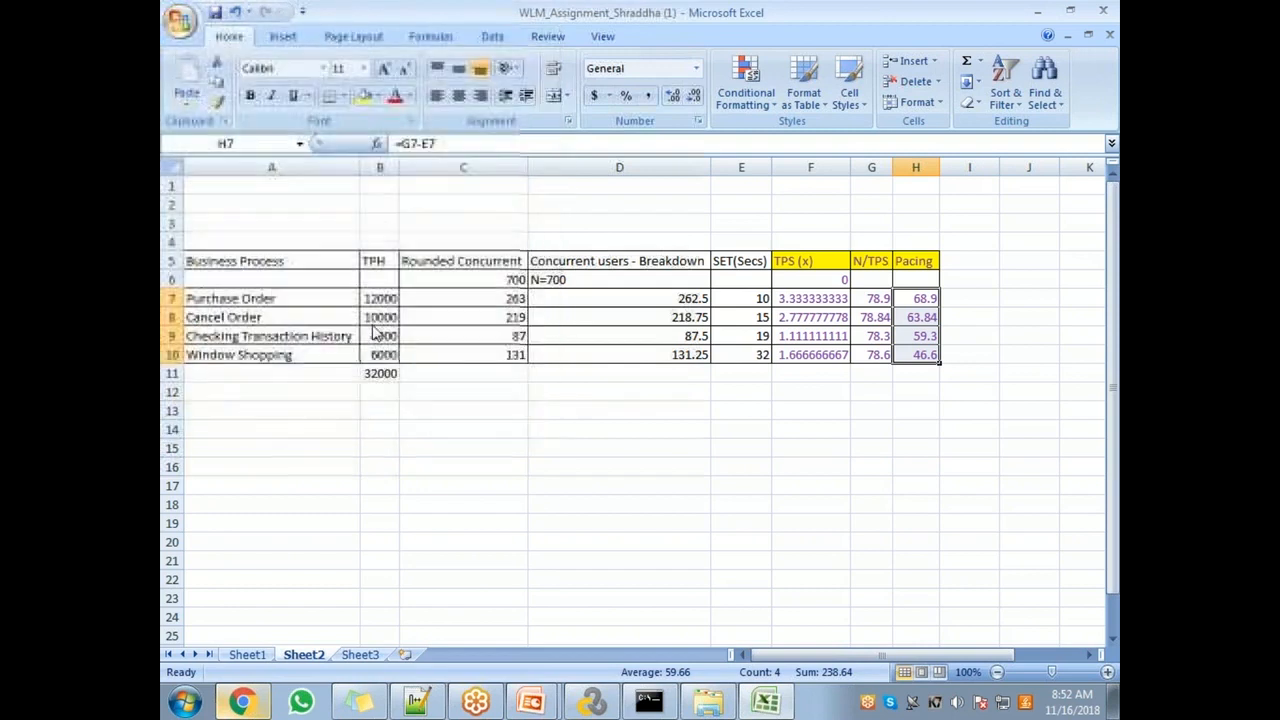
{"action": "type", "text": "Solved_WOM_Sheet"}
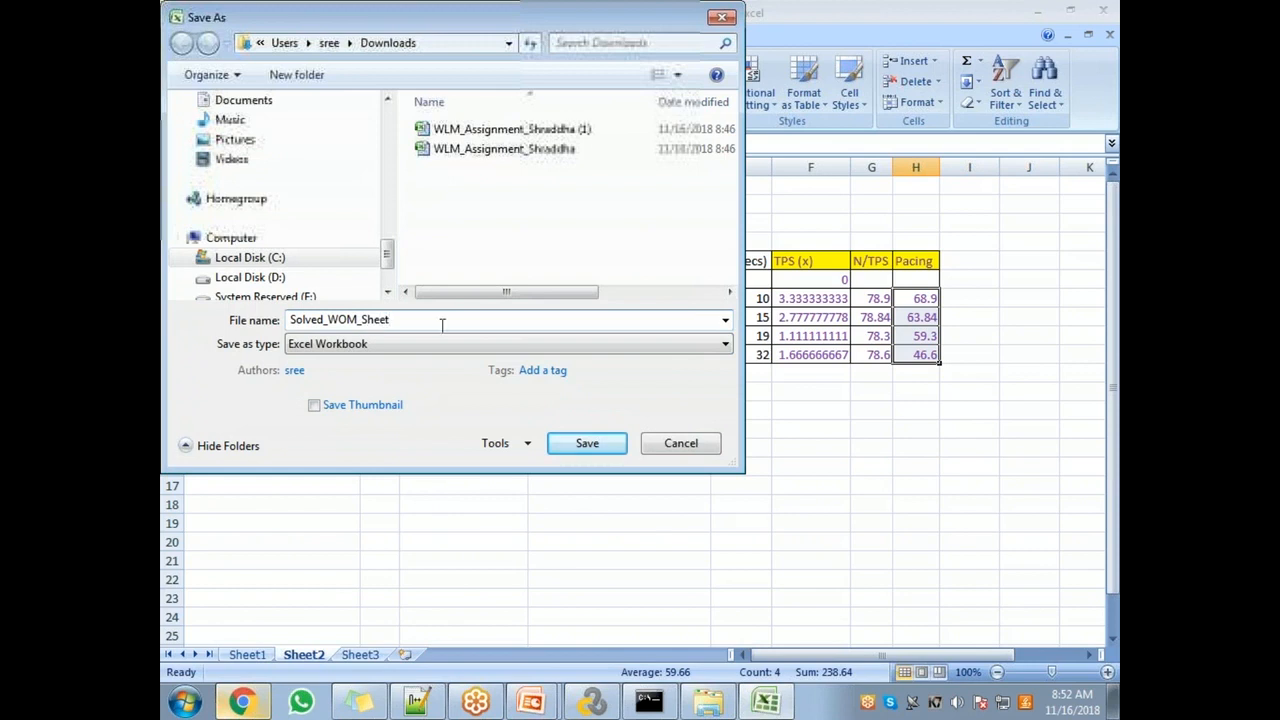
{"action": "key", "text": "BackSpace"}
{"action": "type", "text": "L"}
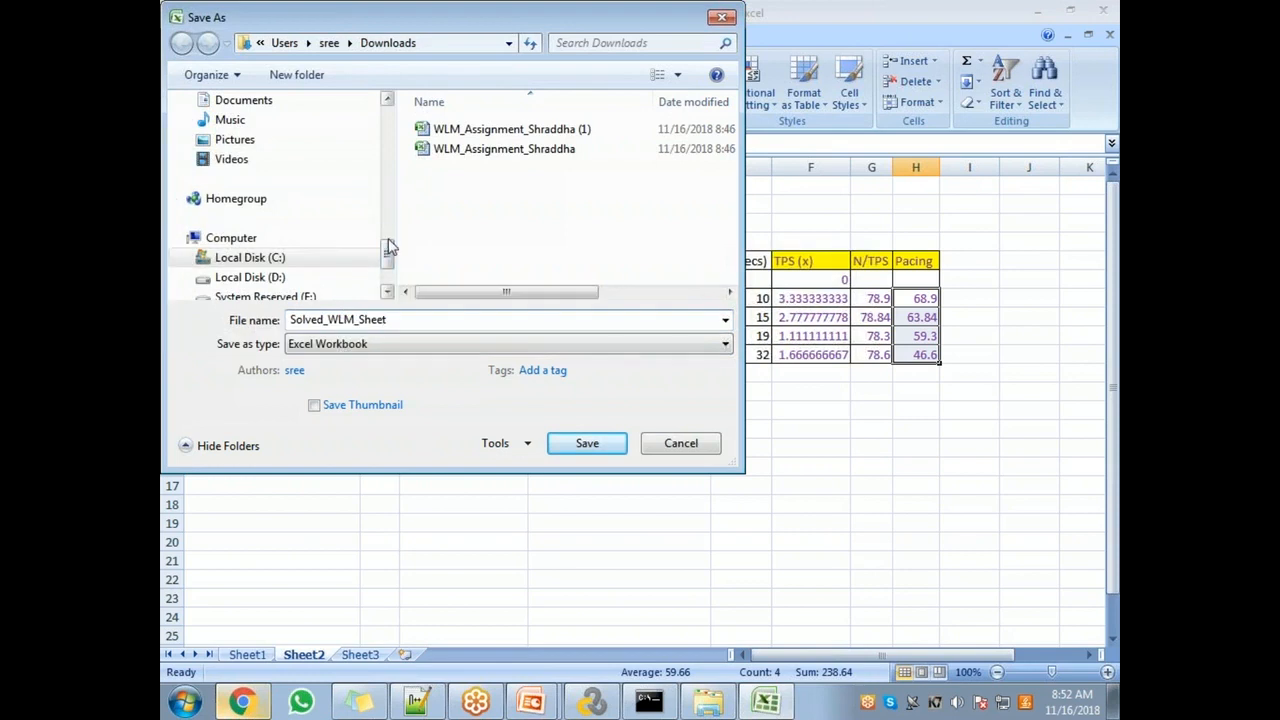
{"action": "scroll", "coordinate": [385, 240], "scroll_direction": "up", "scroll_amount": 2}
{"action": "left_click", "coordinate": [355, 181]}
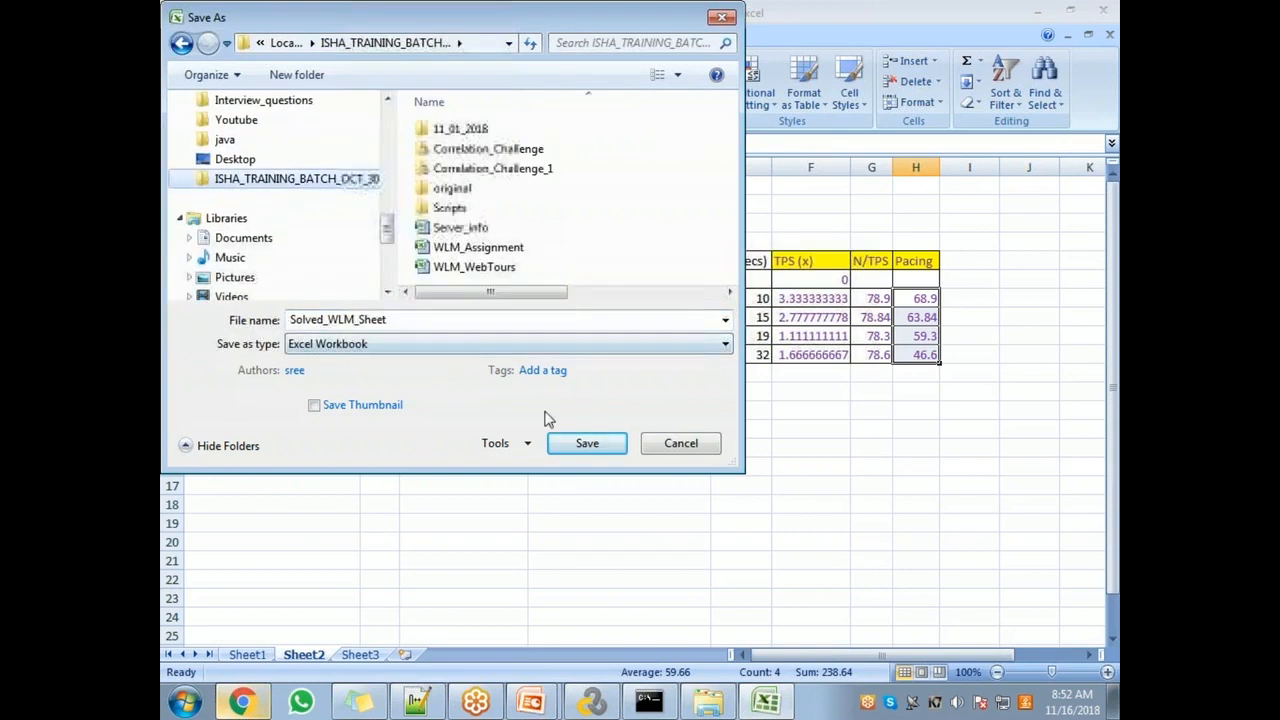
{"action": "left_click", "coordinate": [586, 443]}
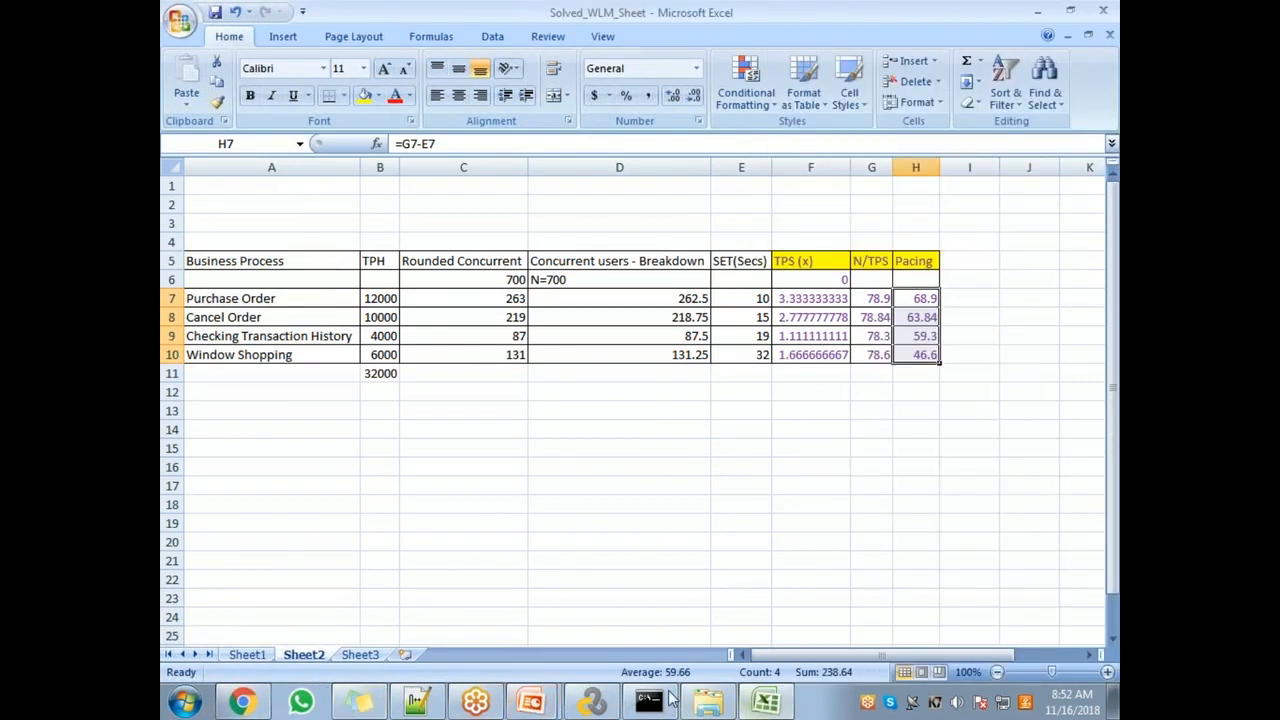
- Switch to Notepad++ and delete the "sunday class" and "indian studen" lines at the end of 11_16_2018.txt
{"action": "left_click", "coordinate": [418, 702]}
{"action": "scroll", "coordinate": [395, 552], "scroll_direction": "down", "scroll_amount": 20}
{"action": "scroll", "coordinate": [997, 451], "scroll_direction": "down", "scroll_amount": 20}
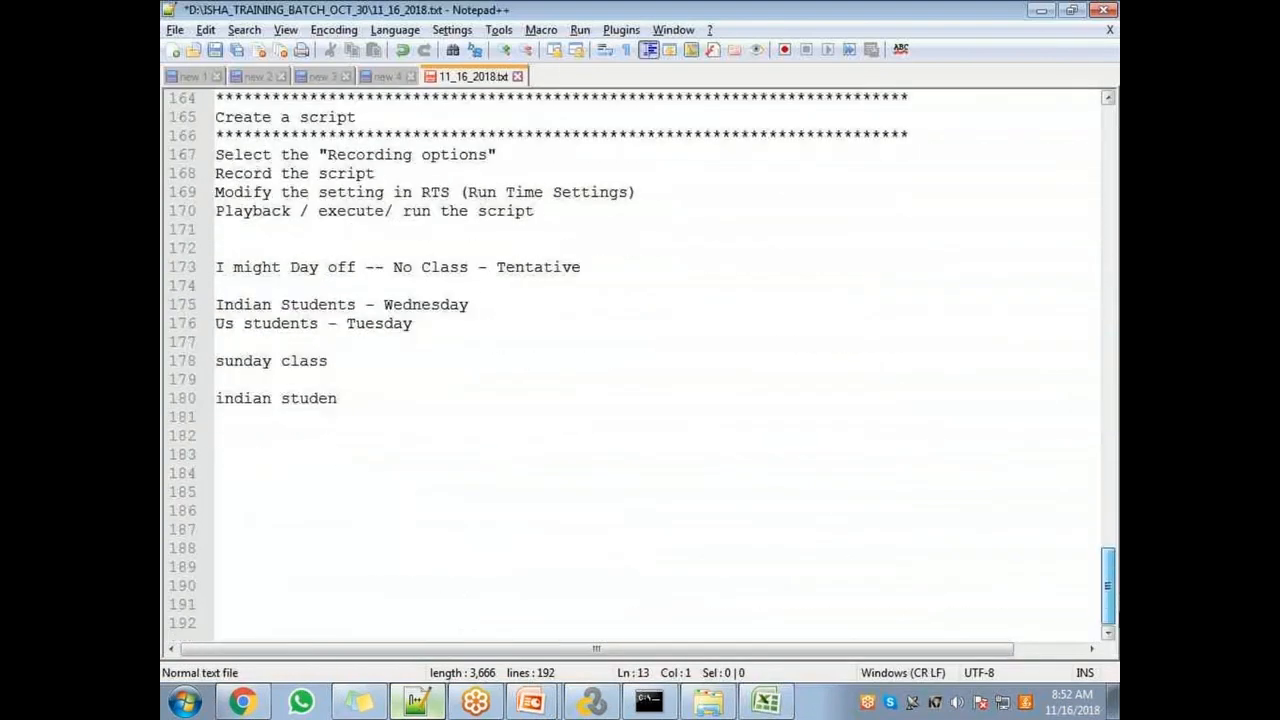
{"action": "left_click", "coordinate": [387, 397]}
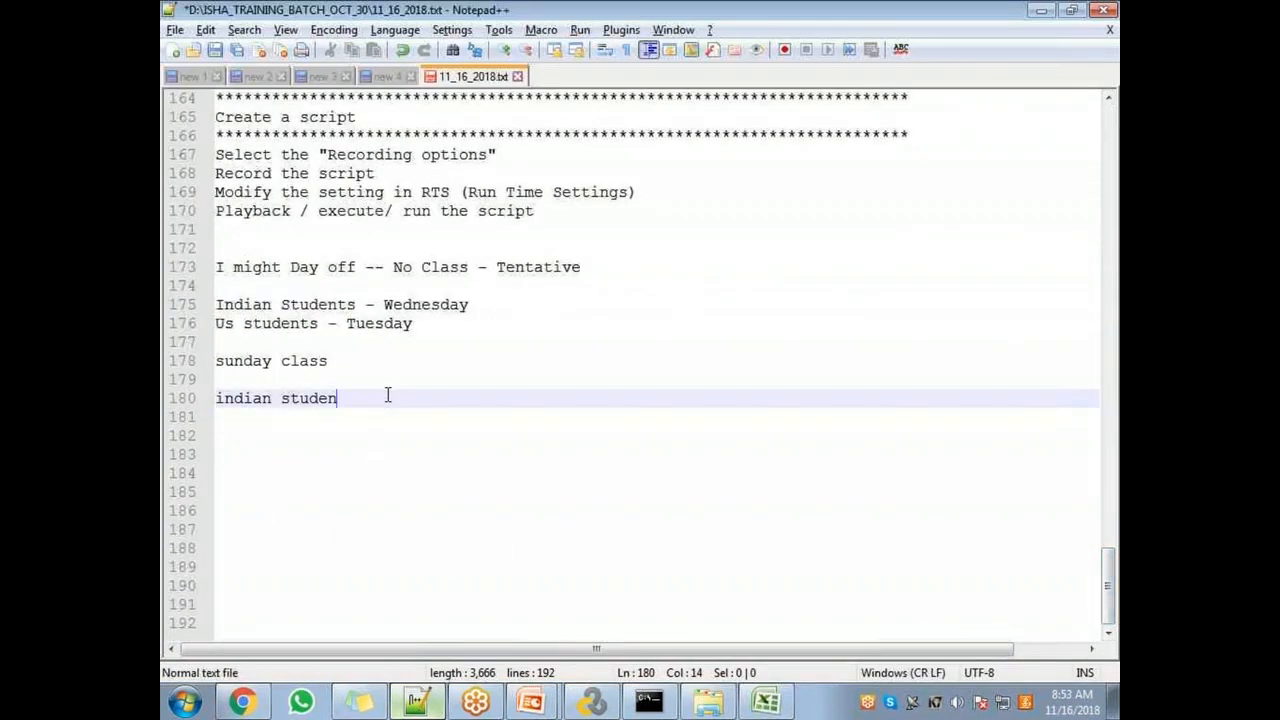
{"action": "key", "text": "BackSpace"}
{"action": "key", "text": "BackSpace"}
{"action": "key", "text": "BackSpace"}
{"action": "key", "text": "BackSpace"}
{"action": "key", "text": "BackSpace"}
{"action": "key", "text": "BackSpace"}
{"action": "key", "text": "BackSpace"}
{"action": "key", "text": "BackSpace"}
{"action": "key", "text": "BackSpace"}
{"action": "key", "text": "BackSpace"}
{"action": "key", "text": "BackSpace"}
{"action": "key", "text": "BackSpace"}
{"action": "key", "text": "BackSpace"}
{"action": "key", "text": "BackSpace"}
{"action": "key", "text": "BackSpace"}
{"action": "key", "text": "BackSpace"}
{"action": "key", "text": "BackSpace"}
{"action": "key", "text": "BackSpace"}
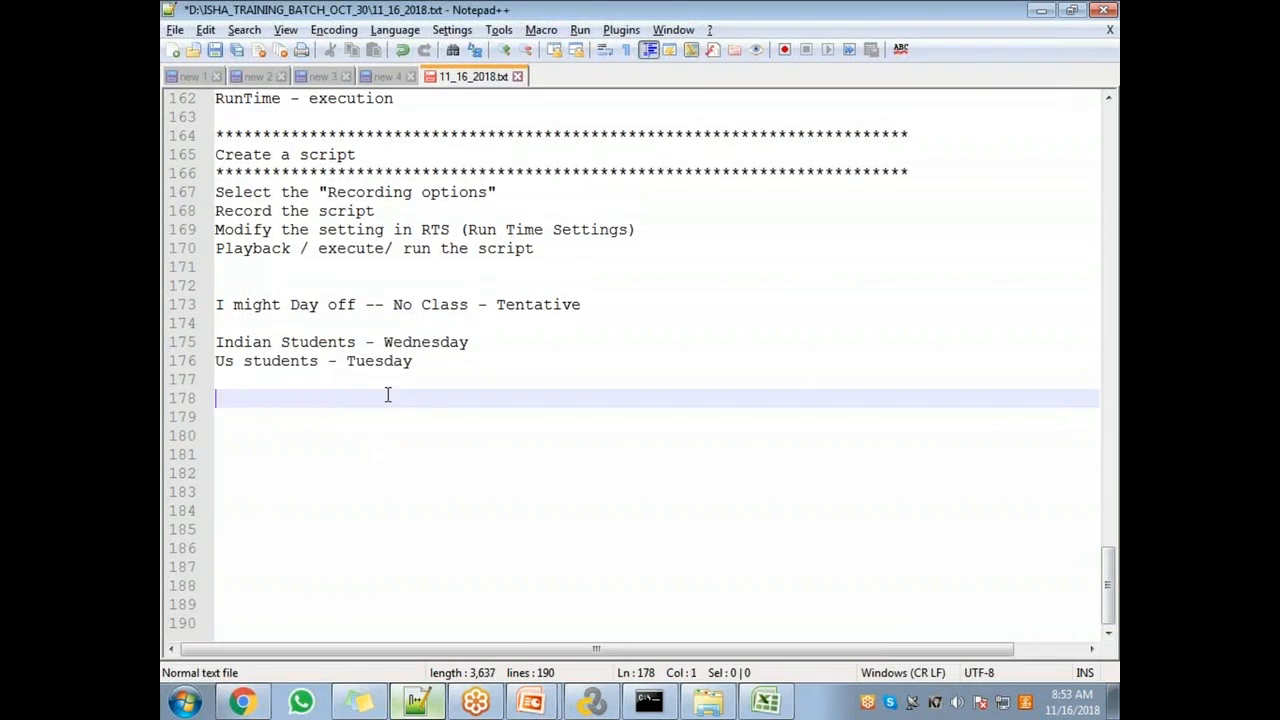
- Add the lines "Recorded videos", "solved WLM" and "Running Notes / Class Notes" at the end of the notes and save the file
{"action": "key", "text": "Return"}
{"action": "key", "text": "Return"}
{"action": "type", "text": "Recorded videos"}
{"action": "key", "text": "Return"}
{"action": "type", "text": "solved WLM"}
{"action": "key", "text": "Return"}
{"action": "key", "text": "Return"}
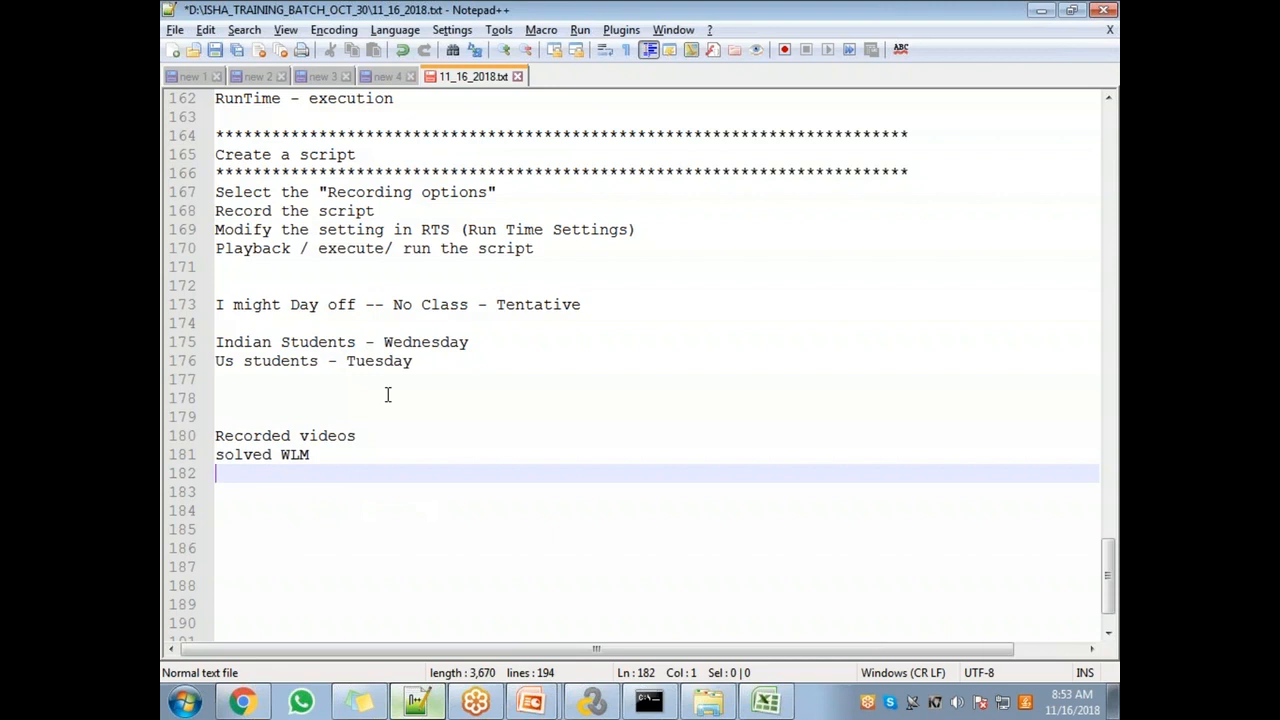
{"action": "type", "text": "Ruuni"}
{"action": "key", "text": "BackSpace"}
{"action": "key", "text": "BackSpace"}
{"action": "key", "text": "BackSpace"}
{"action": "key", "text": "BackSpace"}
{"action": "type", "text": "nning Notes / Class Notes"}
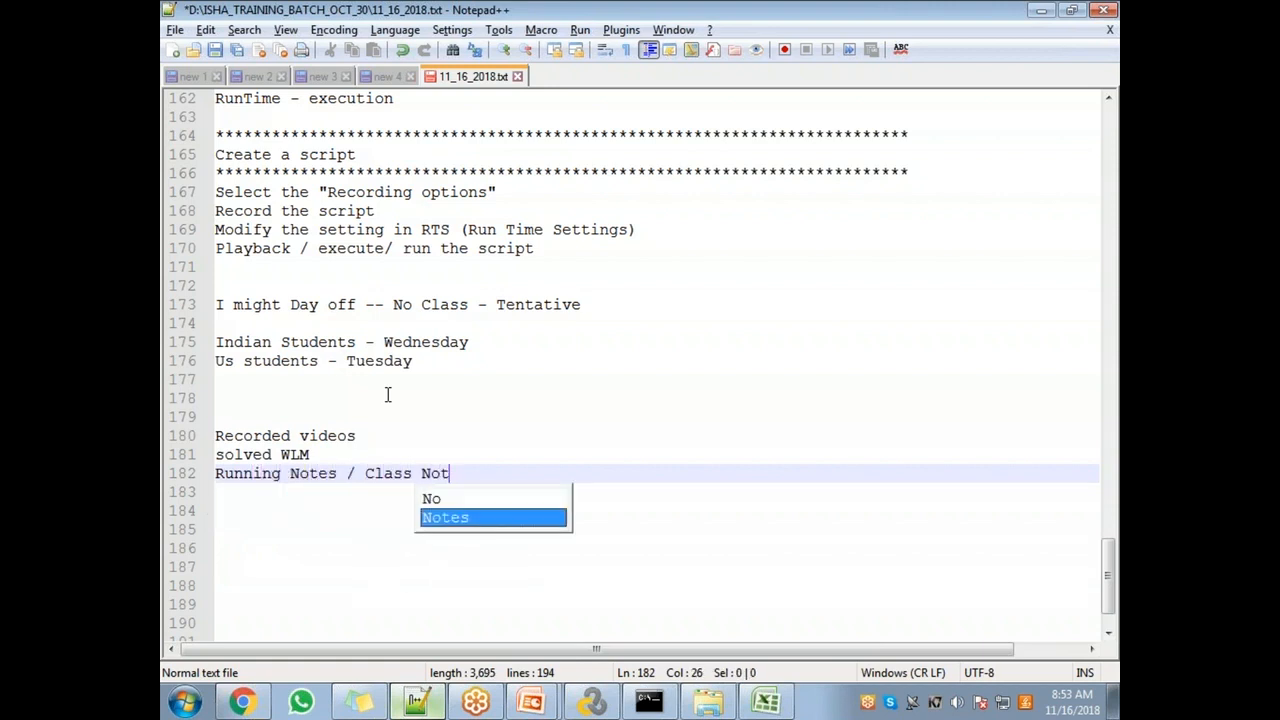
{"action": "left_click", "coordinate": [428, 436]}
{"action": "key", "text": "ctrl+s"}
- Switch to Gmail in Chrome, go back to the inbox and open the "Today's assignment" email
{"action": "key", "text": "alt+Tab"}
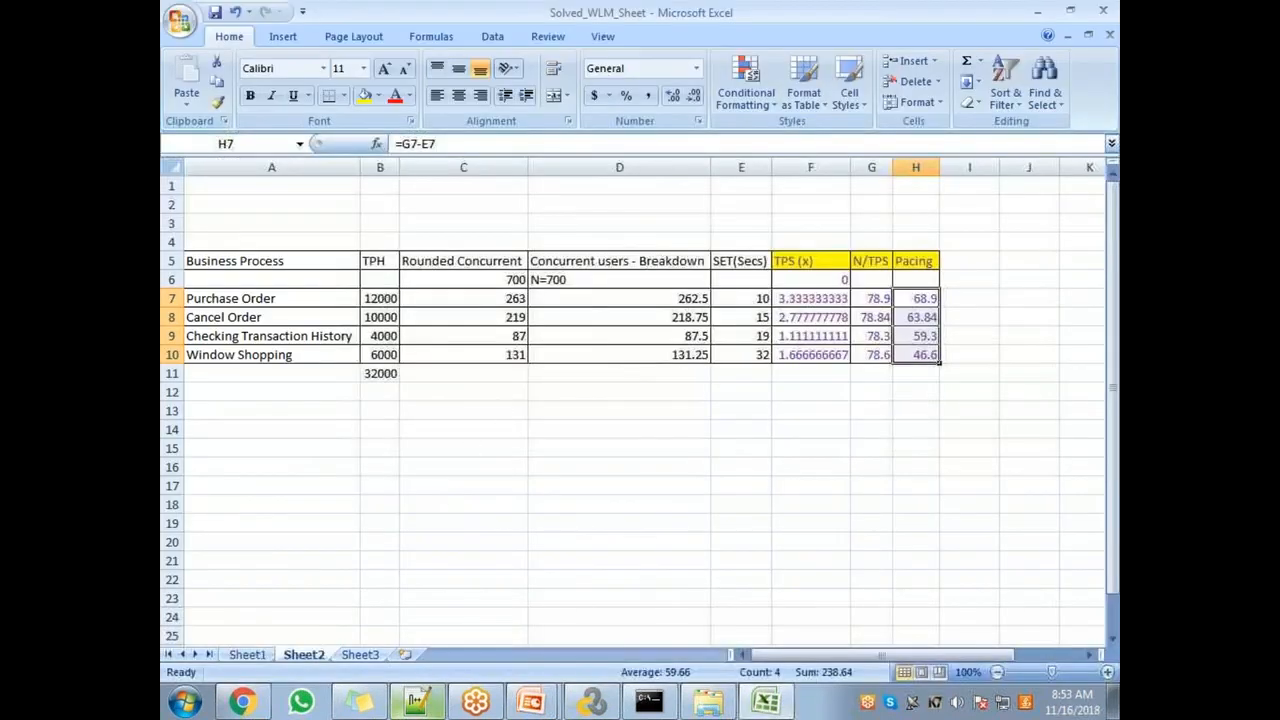
{"action": "left_click", "coordinate": [240, 703]}
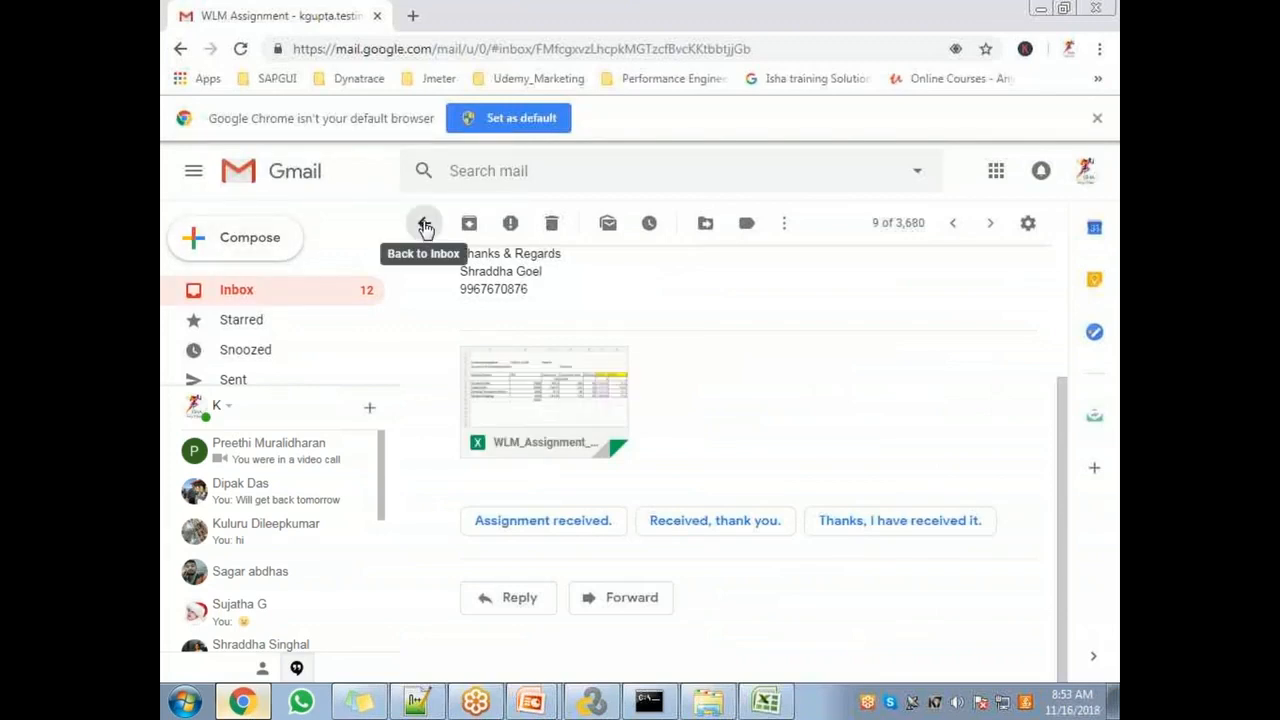
{"action": "left_click", "coordinate": [425, 228]}
{"action": "scroll", "coordinate": [706, 486], "scroll_direction": "down", "scroll_amount": 3}
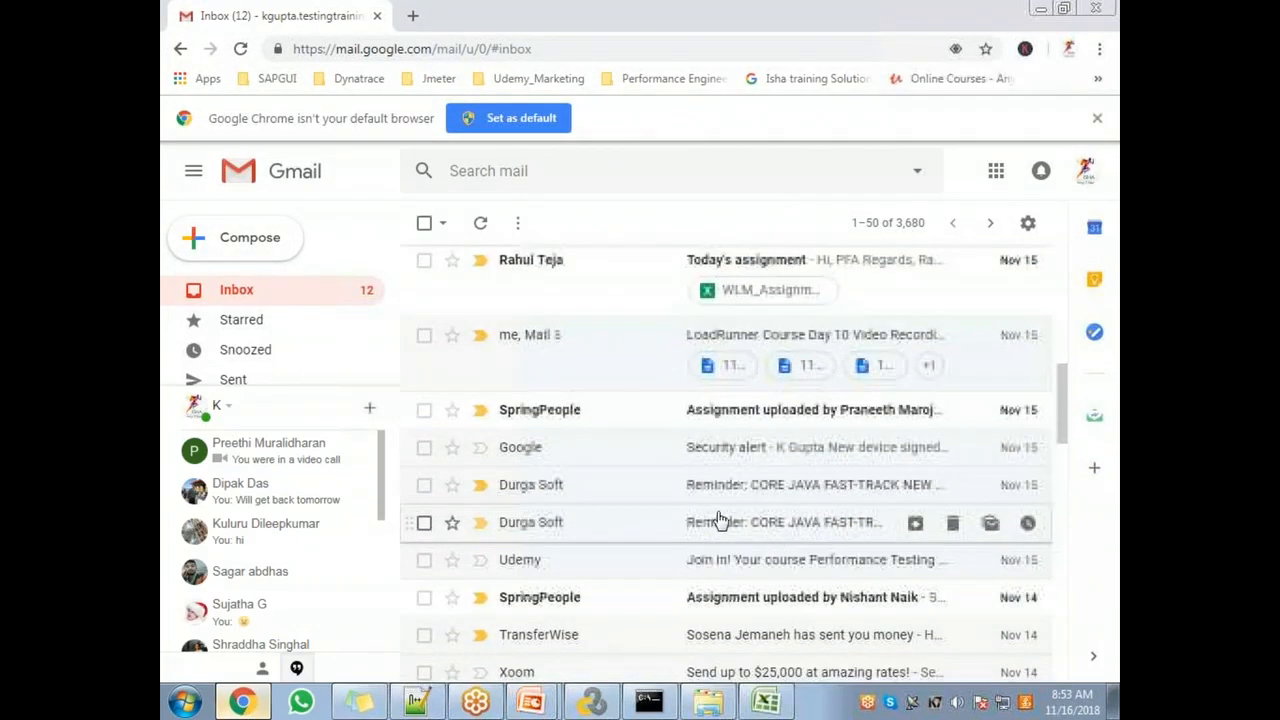
{"action": "scroll", "coordinate": [712, 505], "scroll_direction": "up", "scroll_amount": 2}
{"action": "left_click", "coordinate": [735, 358]}
- Download the email's WLM_Assignment.xlsx attachment and open it in Excel
{"action": "scroll", "coordinate": [680, 497], "scroll_direction": "down", "scroll_amount": 5}
{"action": "mouse_move", "coordinate": [520, 443]}
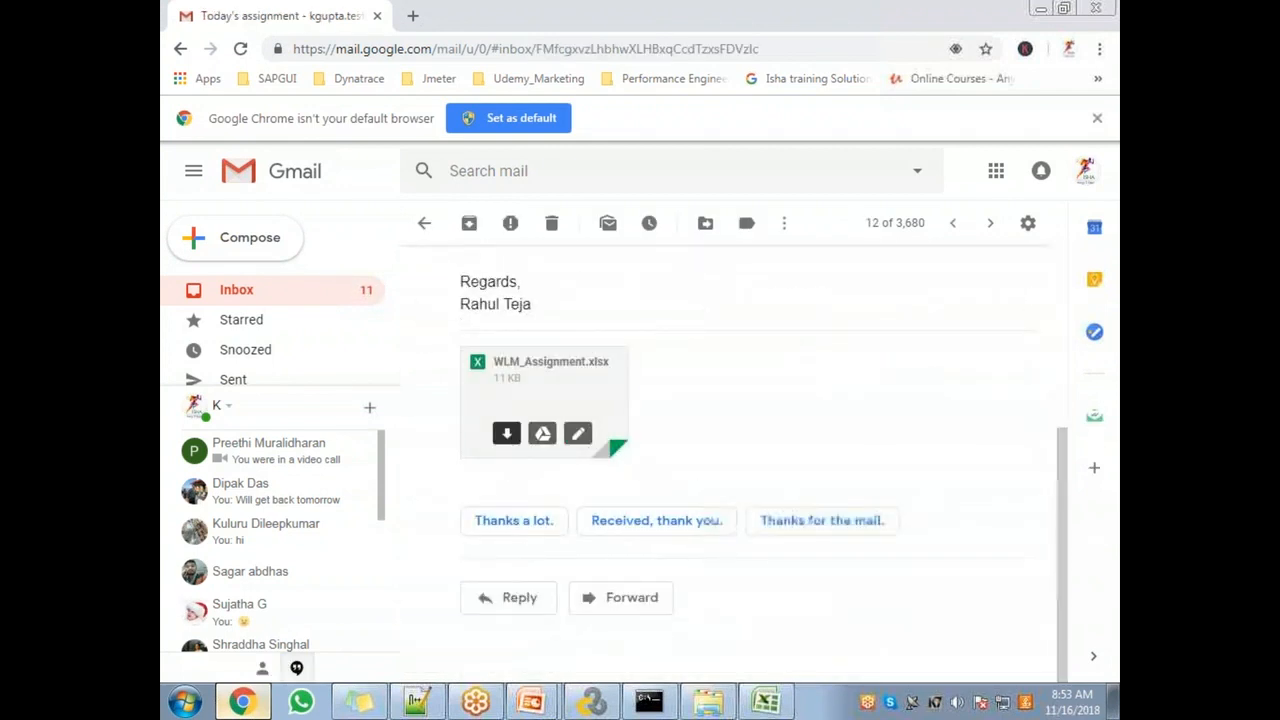
{"action": "left_click", "coordinate": [506, 432]}
{"action": "left_click", "coordinate": [230, 660]}
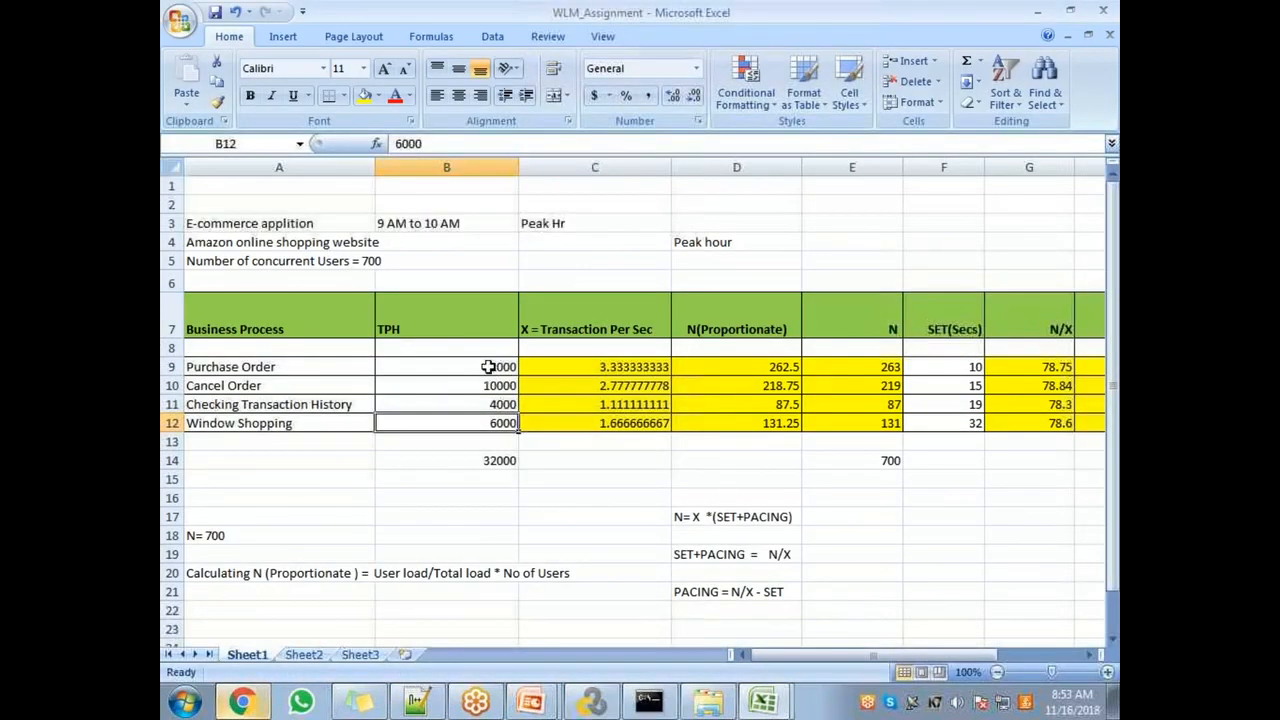
- Examine the submitted workload table from the TPH values across to the pacing formulas in column H
{"action": "double_click", "coordinate": [490, 423]}
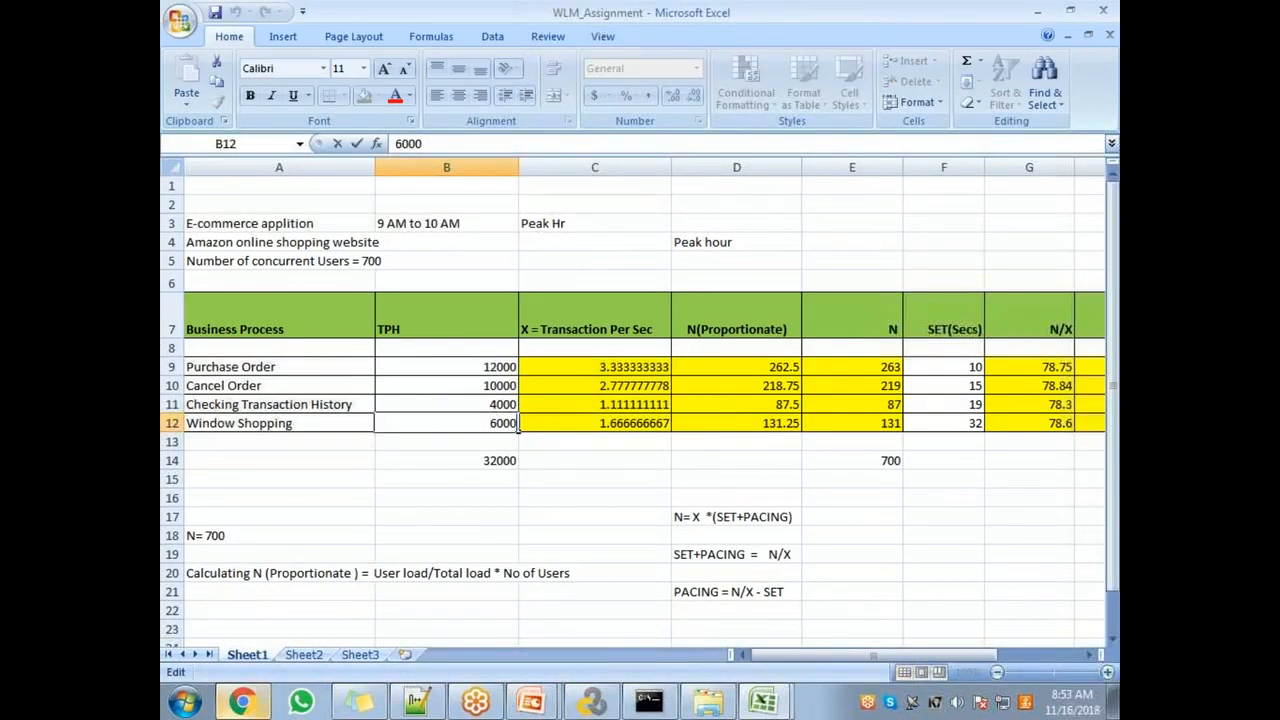
{"action": "left_click", "coordinate": [438, 373]}
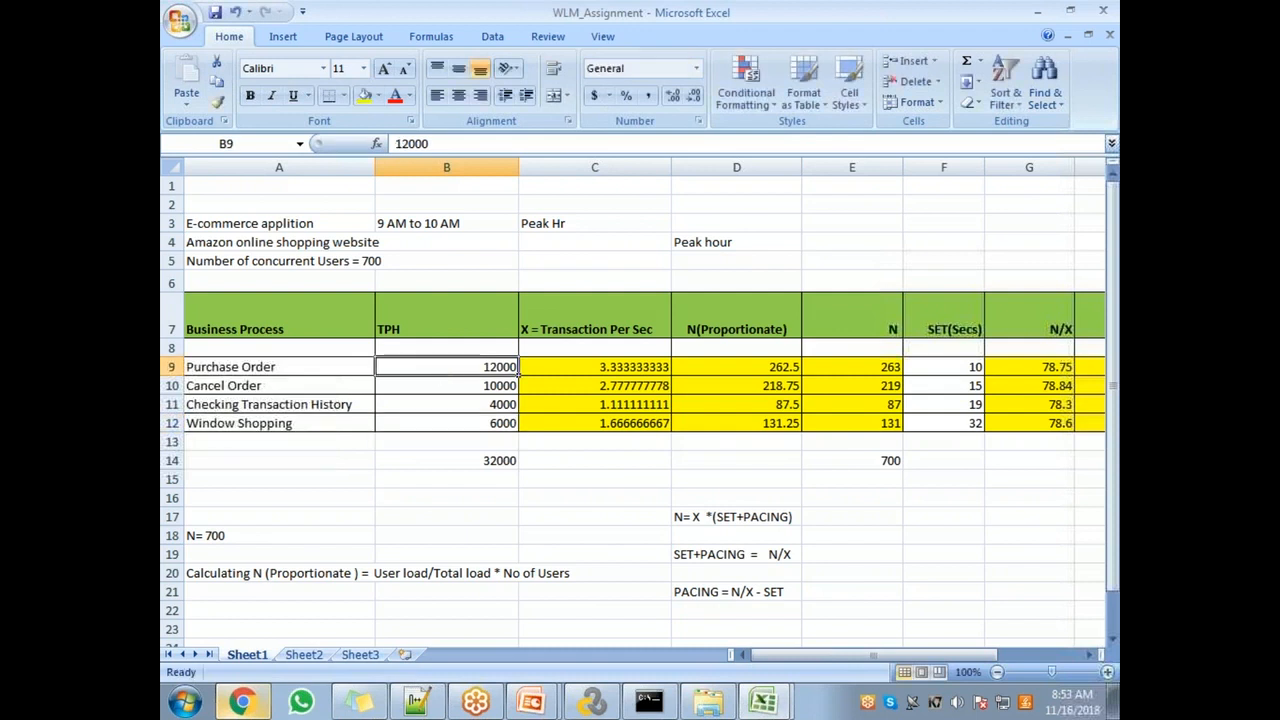
{"action": "key", "text": "Right"}
{"action": "key", "text": "Right"}
{"action": "key", "text": "Right"}
{"action": "key", "text": "Right"}
{"action": "key", "text": "Right"}
{"action": "key", "text": "Right"}
{"action": "key", "text": "Right"}
{"action": "key", "text": "Right"}
{"action": "key", "text": "Right"}
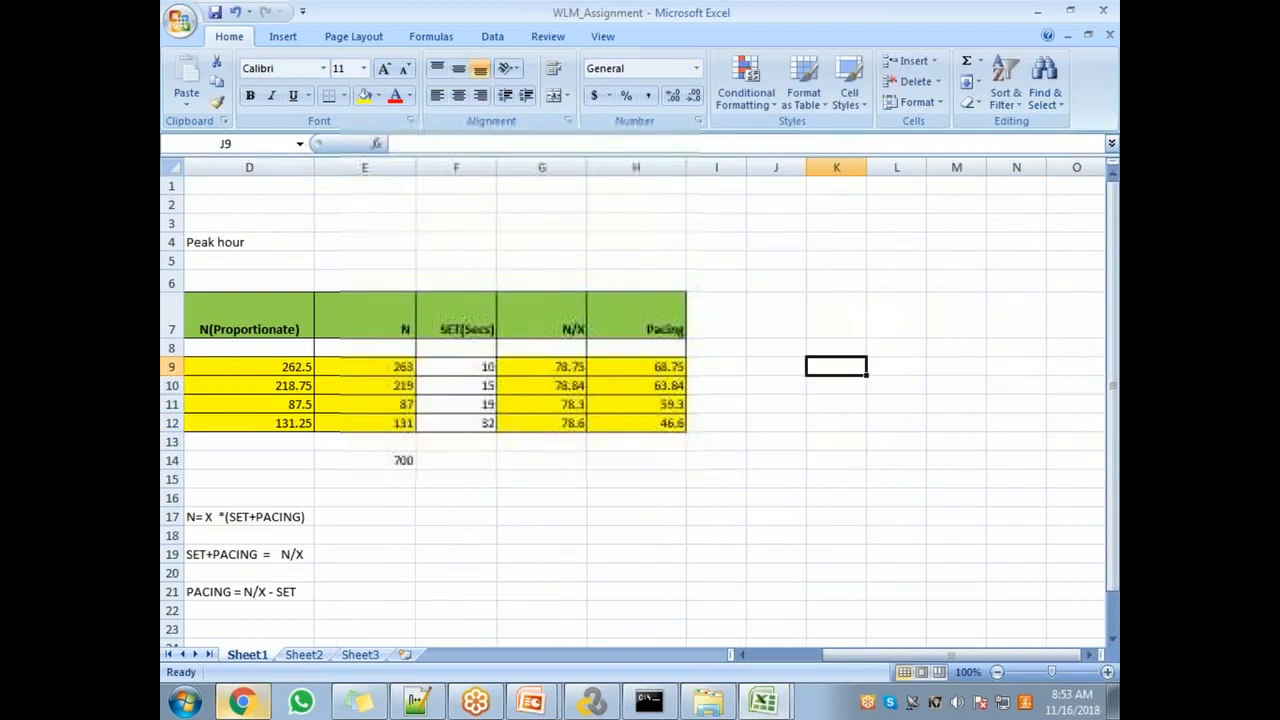
{"action": "key", "text": "Left"}
{"action": "key", "text": "Left"}
{"action": "key", "text": "Left"}
{"action": "key", "text": "Down"}
{"action": "key", "text": "Down"}
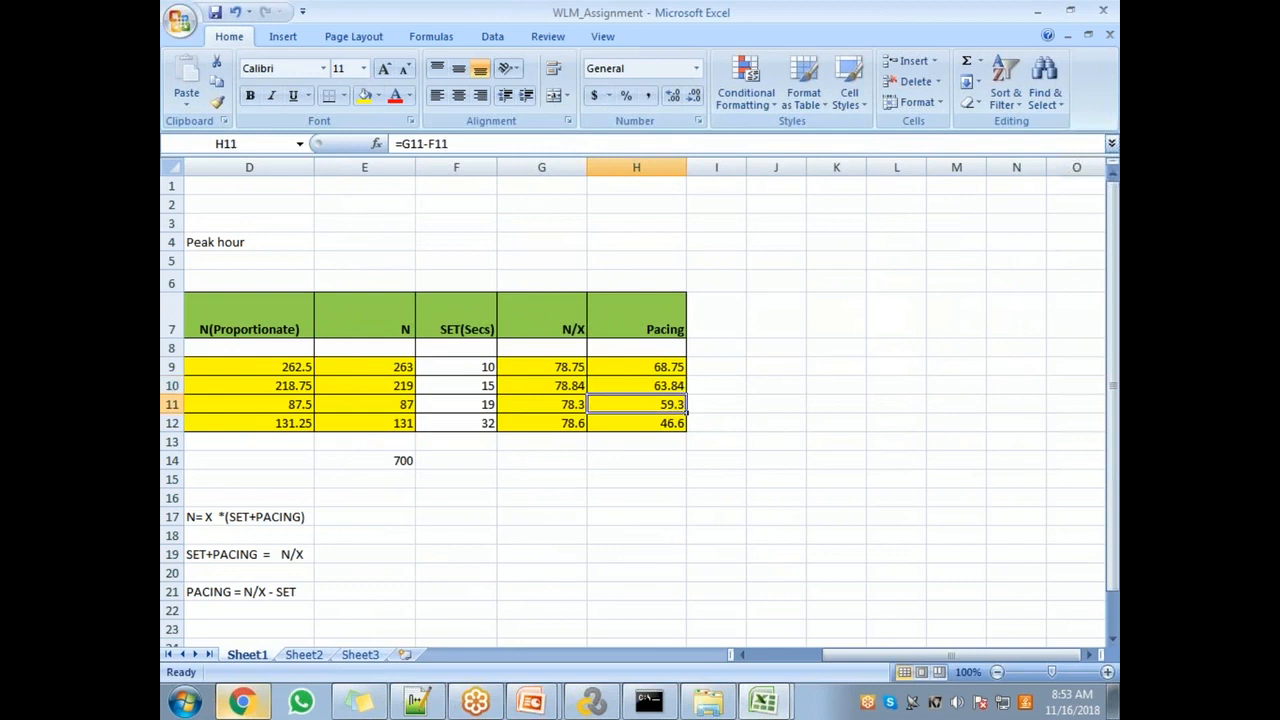
{"action": "key", "text": "Down"}
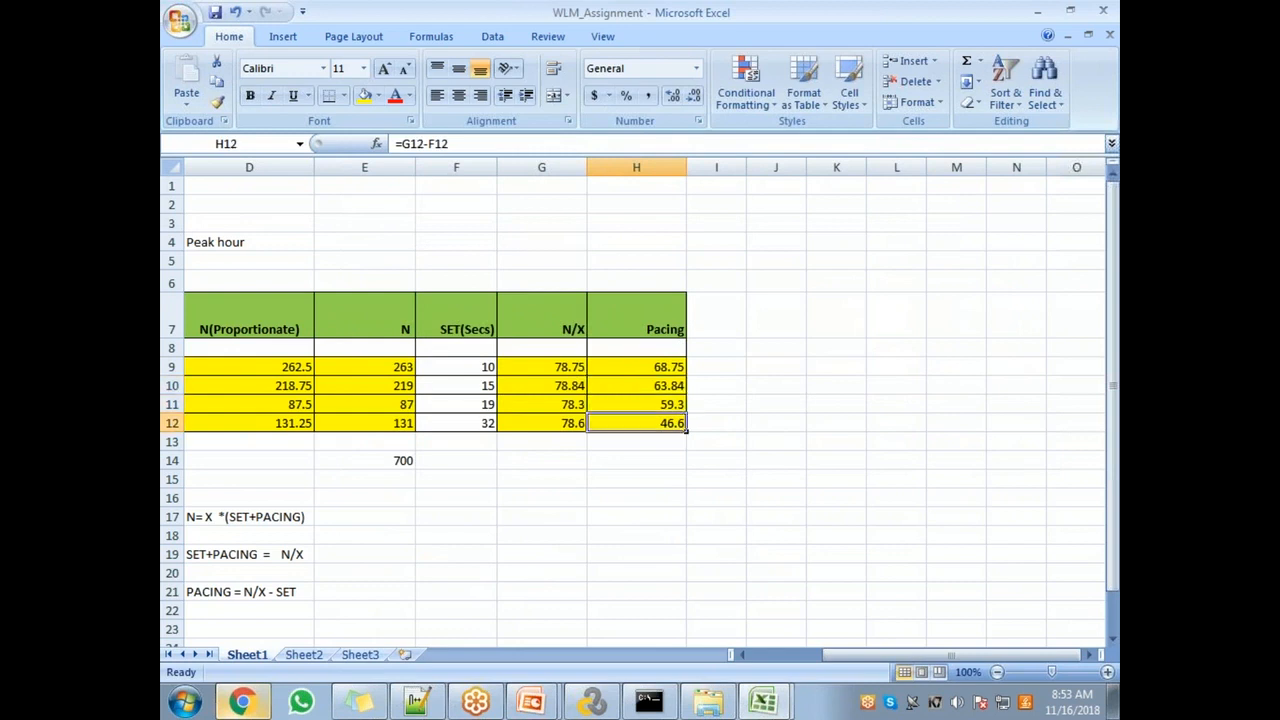
- Close WLM_Assignment without saving the changes and minimize the Solved_WLM_Sheet window
{"action": "double_click", "coordinate": [541, 12]}
{"action": "left_click", "coordinate": [919, 125]}
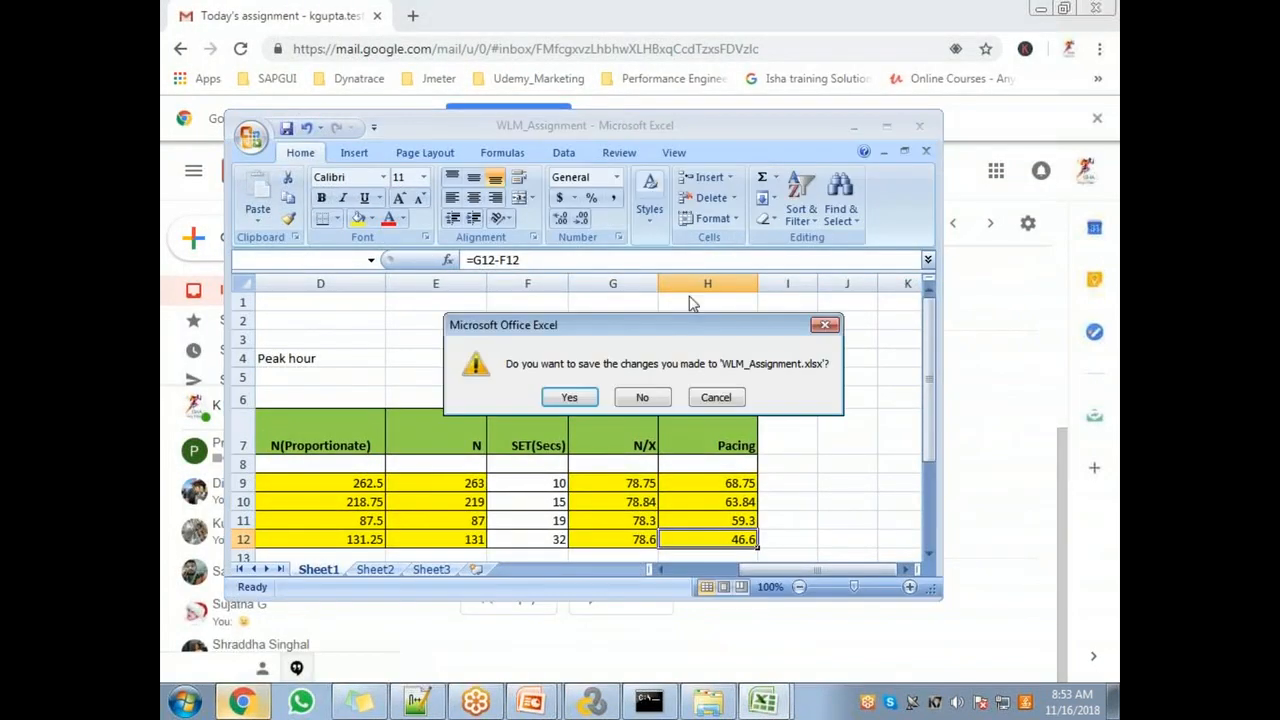
{"action": "left_click", "coordinate": [638, 400]}
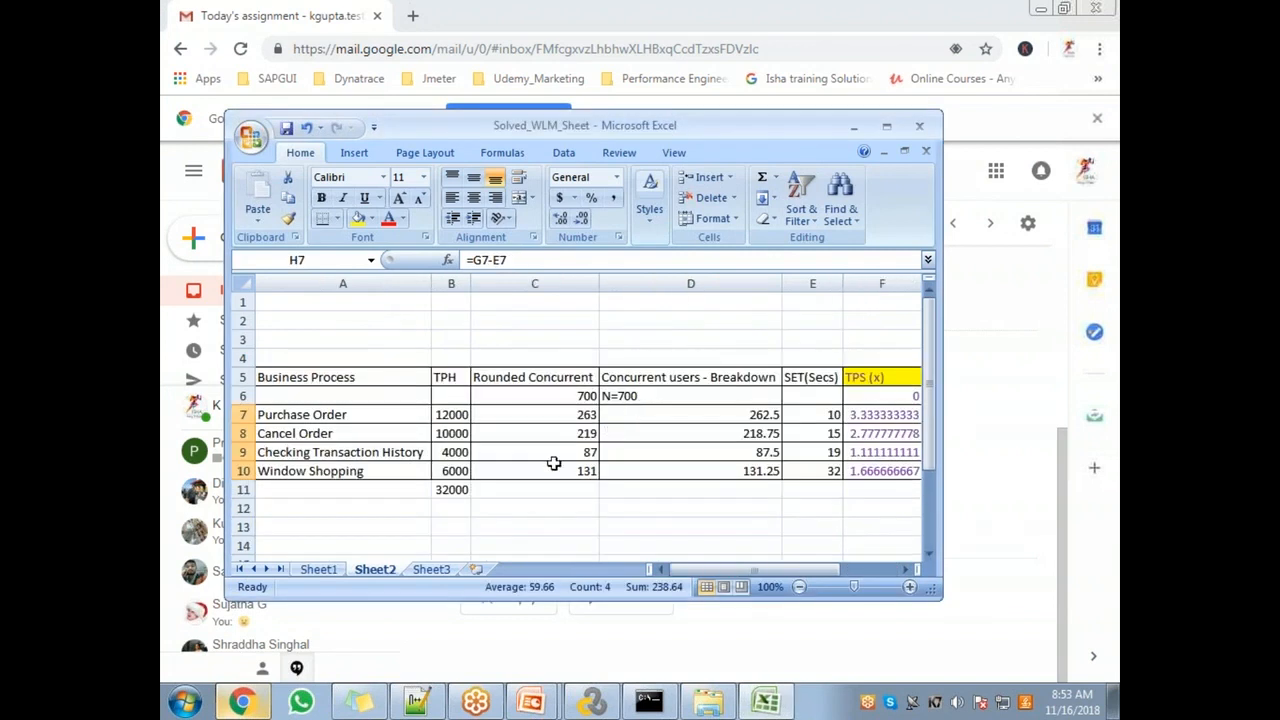
{"action": "left_click", "coordinate": [866, 127]}
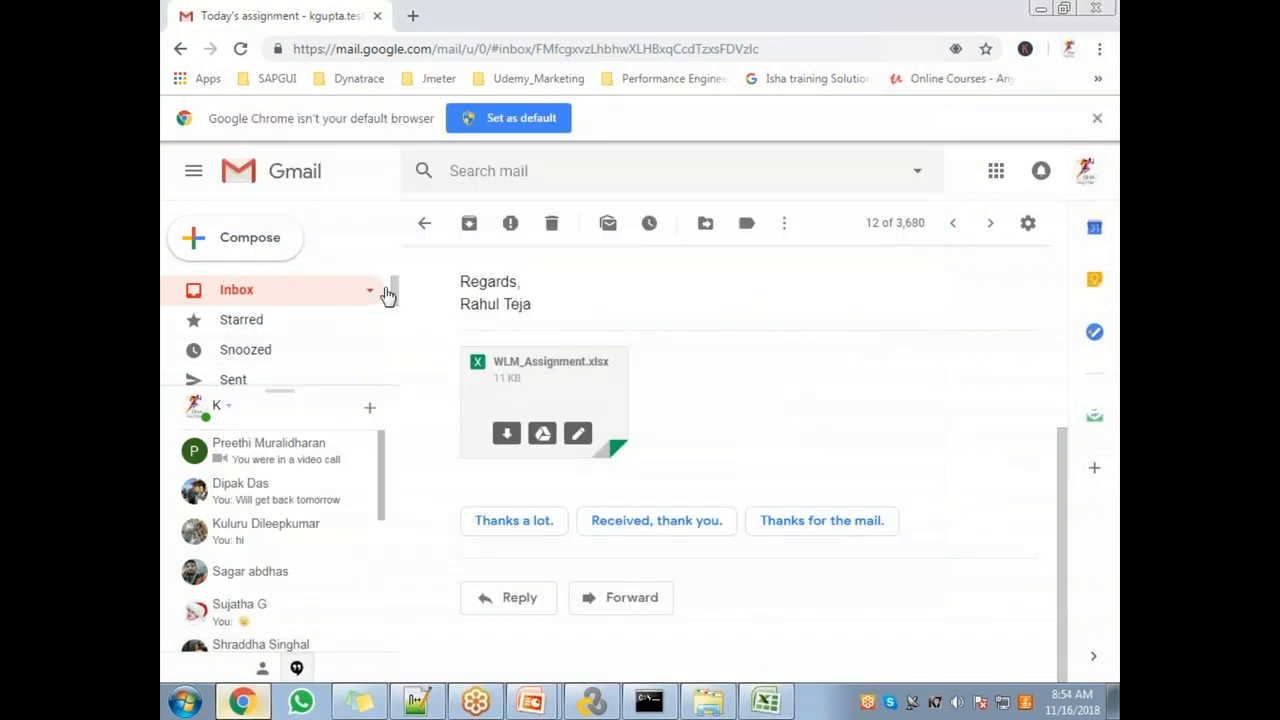
- Return to the inbox, move the HARO "High Tech Queries" email to the trash and view the "Welcome to Postman!" email
{"action": "left_click", "coordinate": [424, 222]}
{"action": "scroll", "coordinate": [576, 497], "scroll_direction": "up", "scroll_amount": 2}
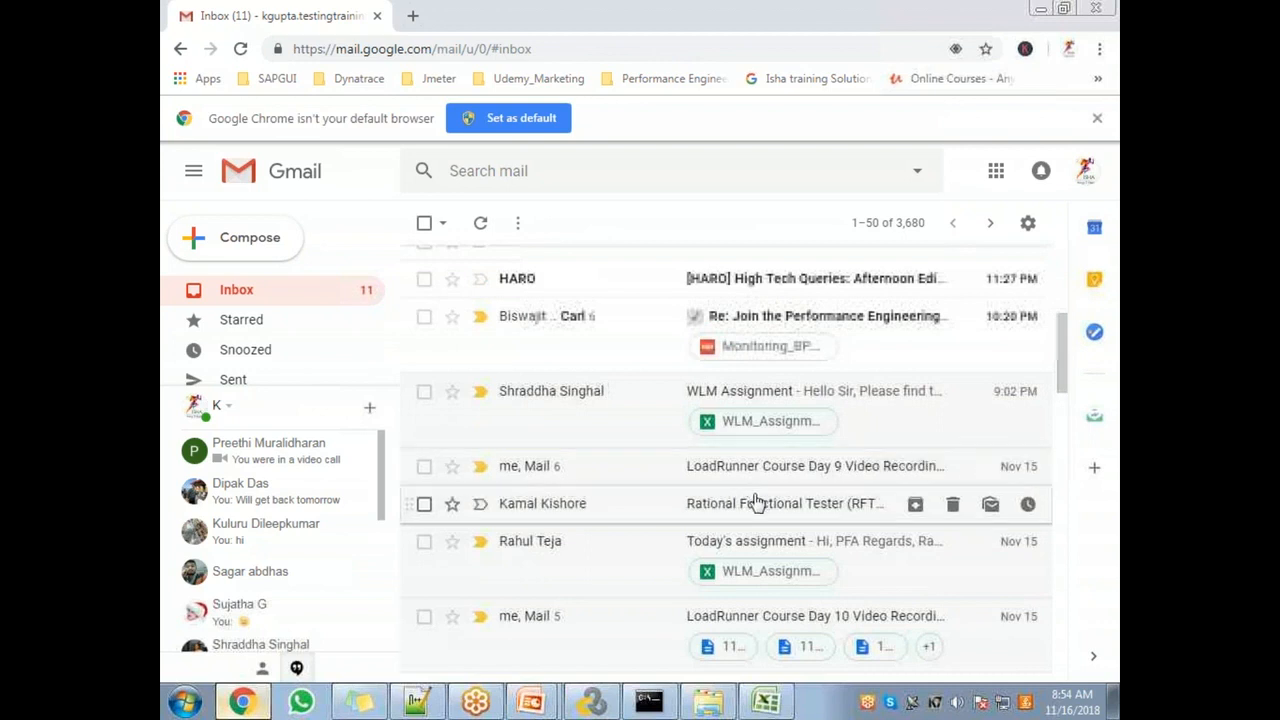
{"action": "scroll", "coordinate": [760, 466], "scroll_direction": "up", "scroll_amount": 2}
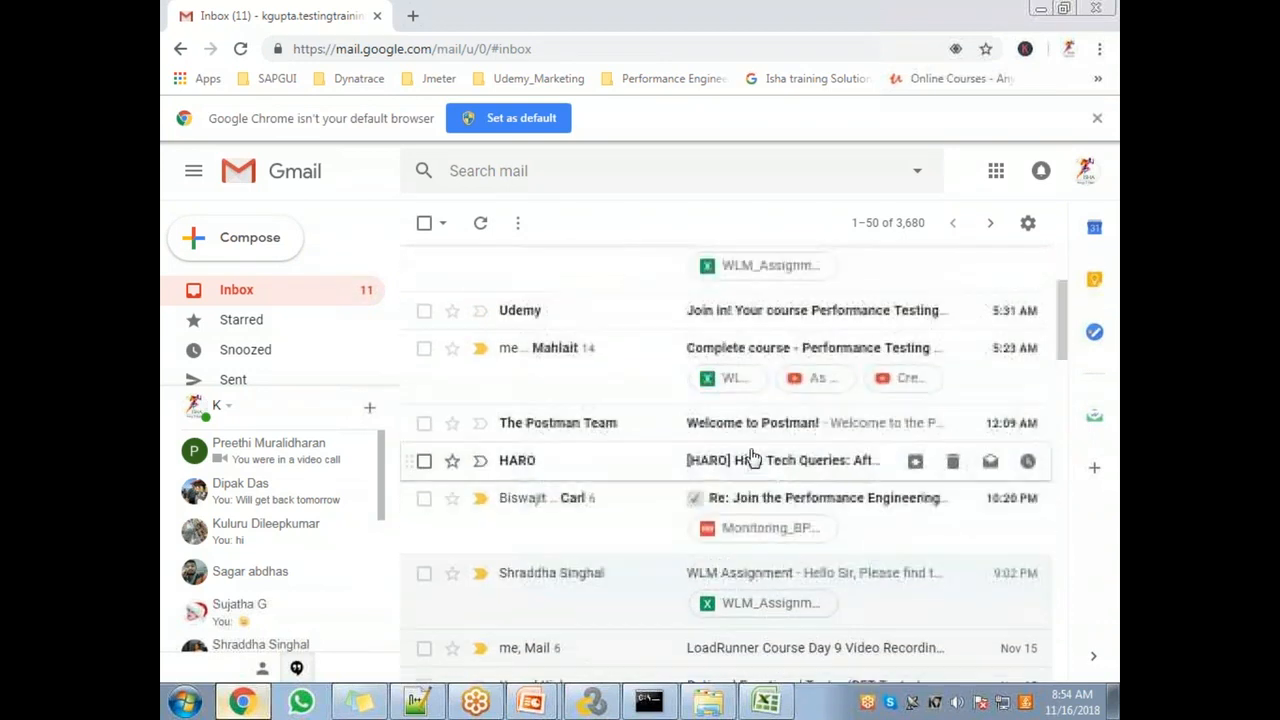
{"action": "left_click", "coordinate": [424, 466]}
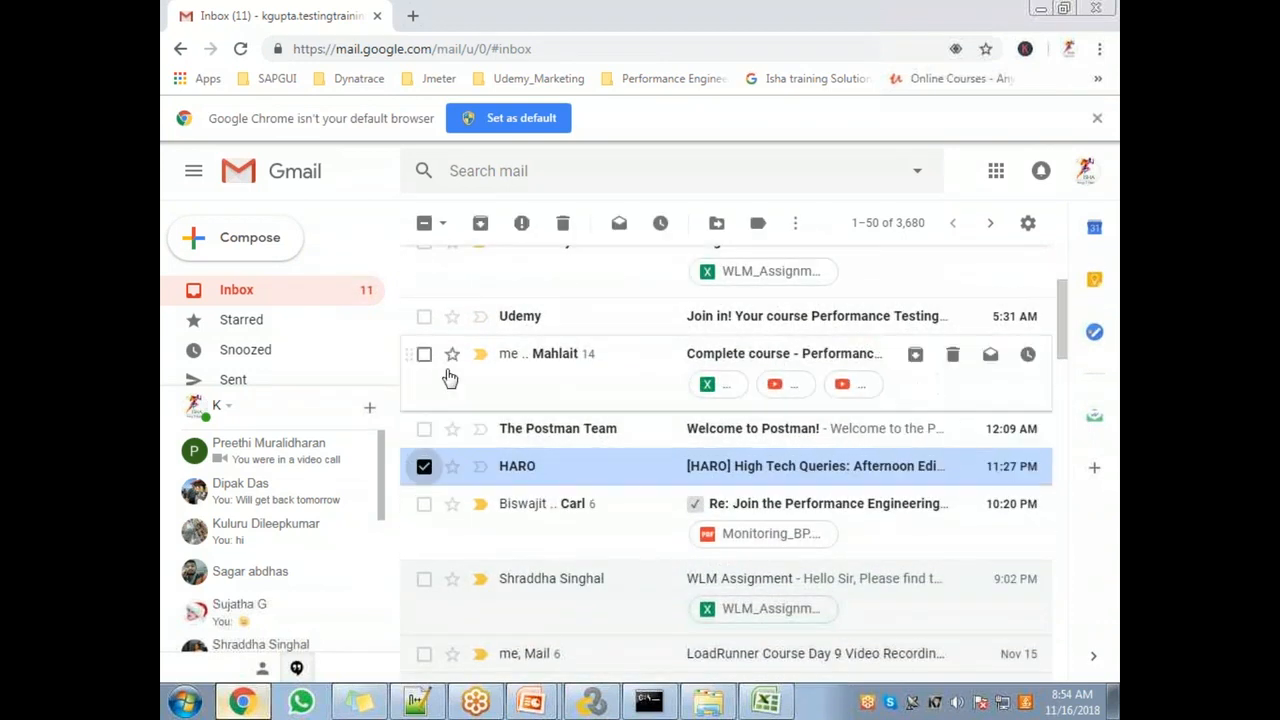
{"action": "left_click", "coordinate": [563, 228]}
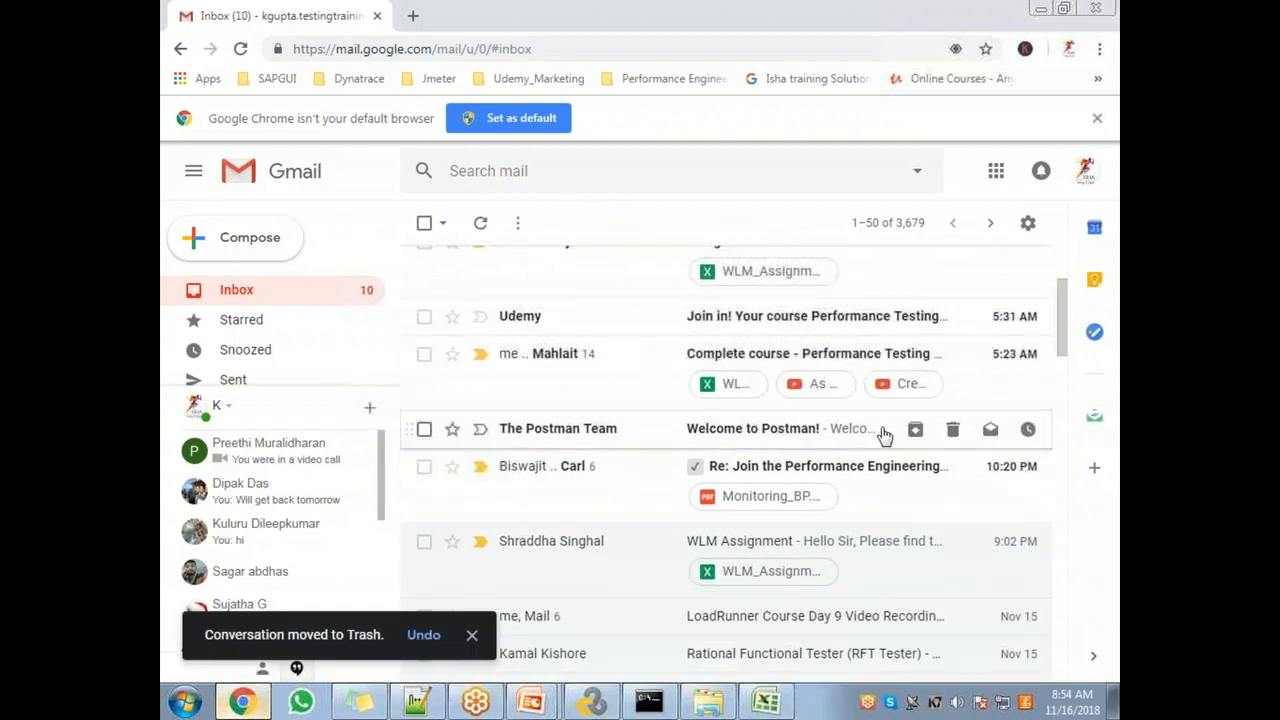
{"action": "left_click", "coordinate": [755, 438]}
{"action": "left_click", "coordinate": [424, 223]}
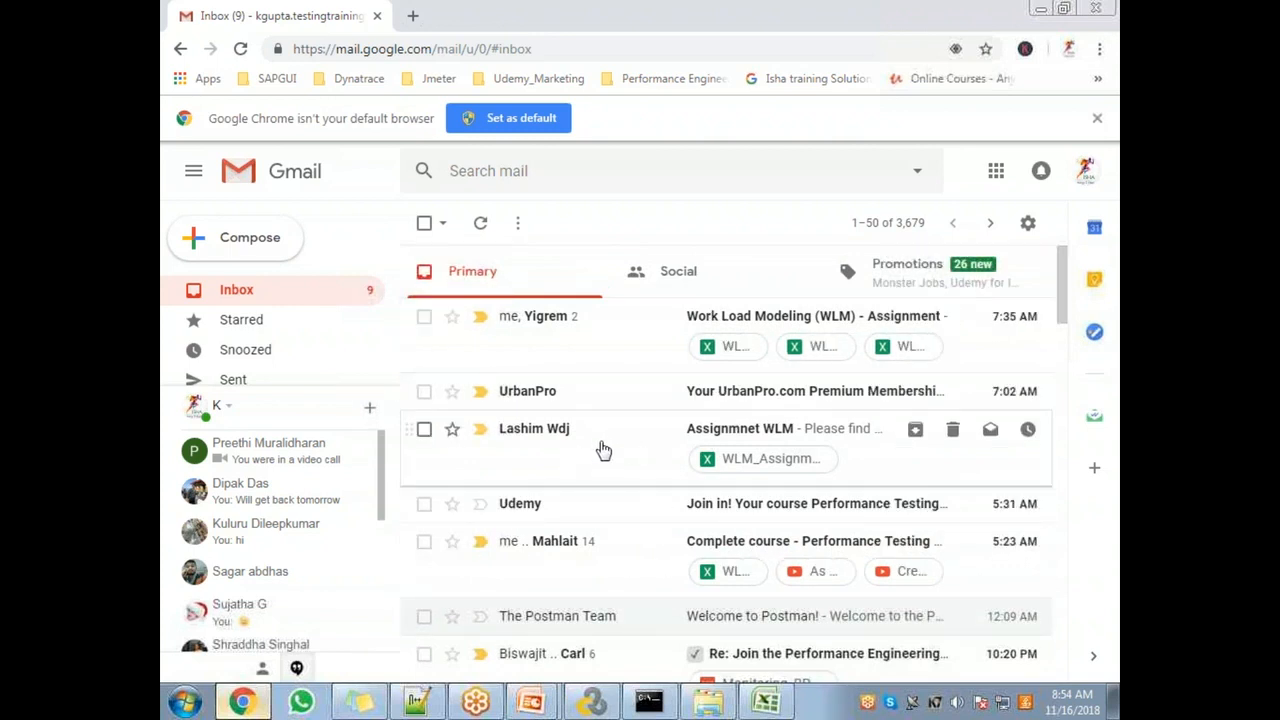
- Open the "Complete course - Performance Testing" email, download its WLM_Assignment (2)Day 11.xlsx attachment and open it maximized in Excel
{"action": "scroll", "coordinate": [586, 471], "scroll_direction": "down", "scroll_amount": 1}
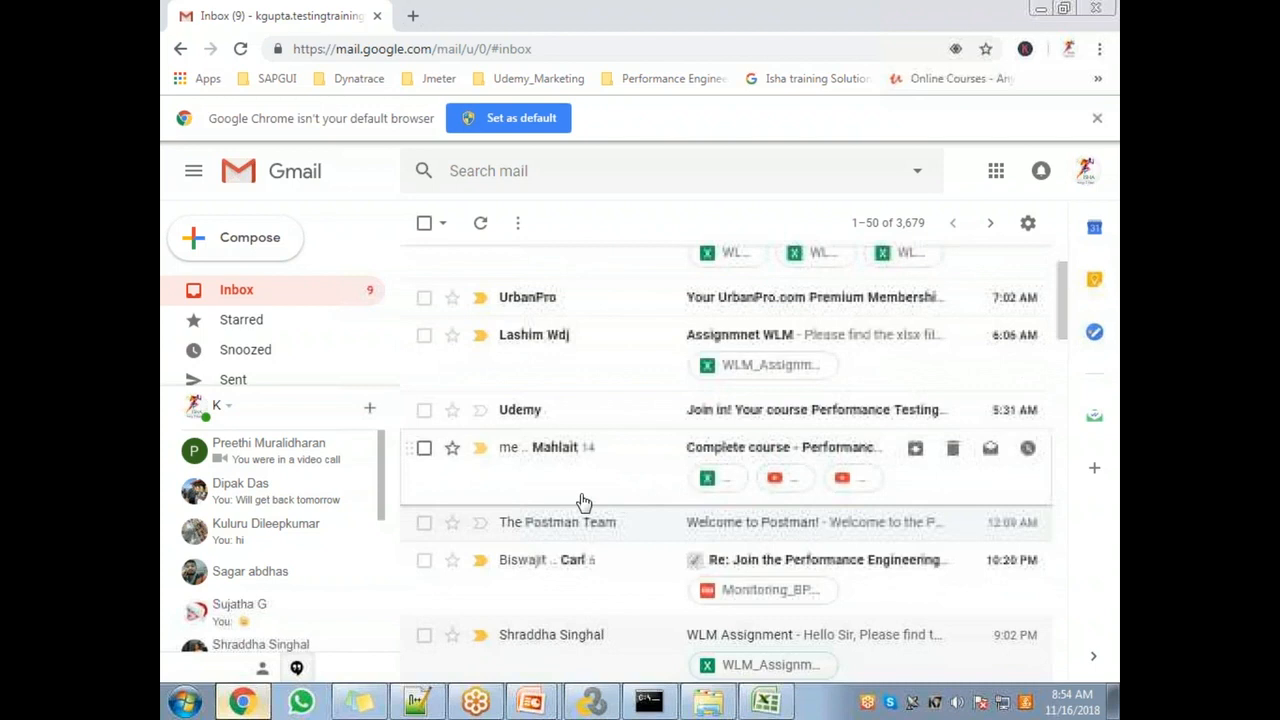
{"action": "left_click", "coordinate": [714, 456]}
{"action": "scroll", "coordinate": [549, 449], "scroll_direction": "down", "scroll_amount": 2}
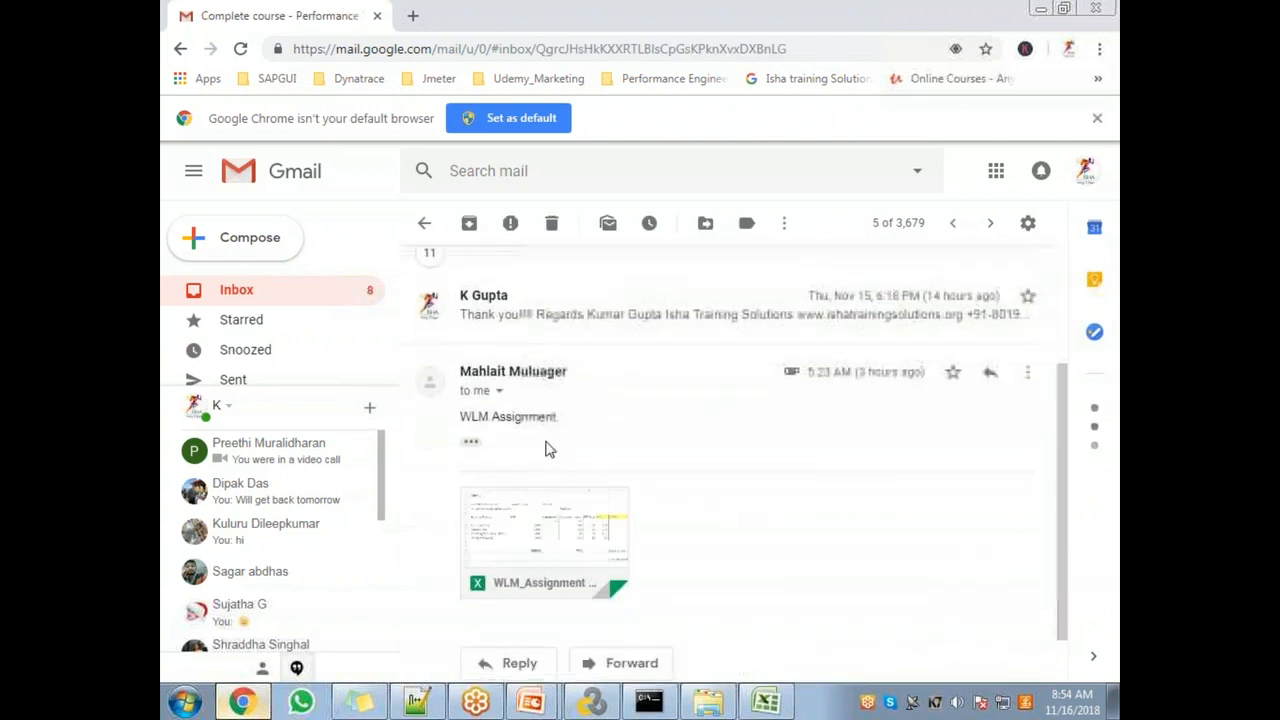
{"action": "left_click", "coordinate": [508, 510]}
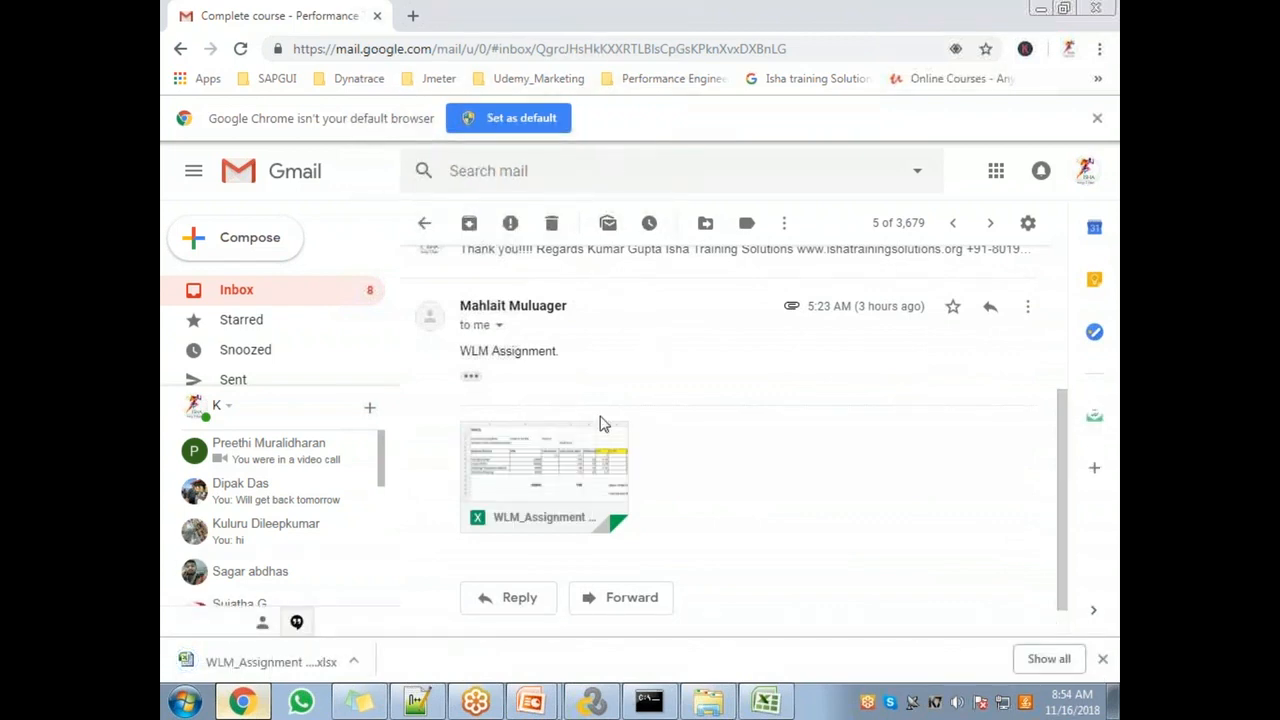
{"action": "mouse_move", "coordinate": [517, 486]}
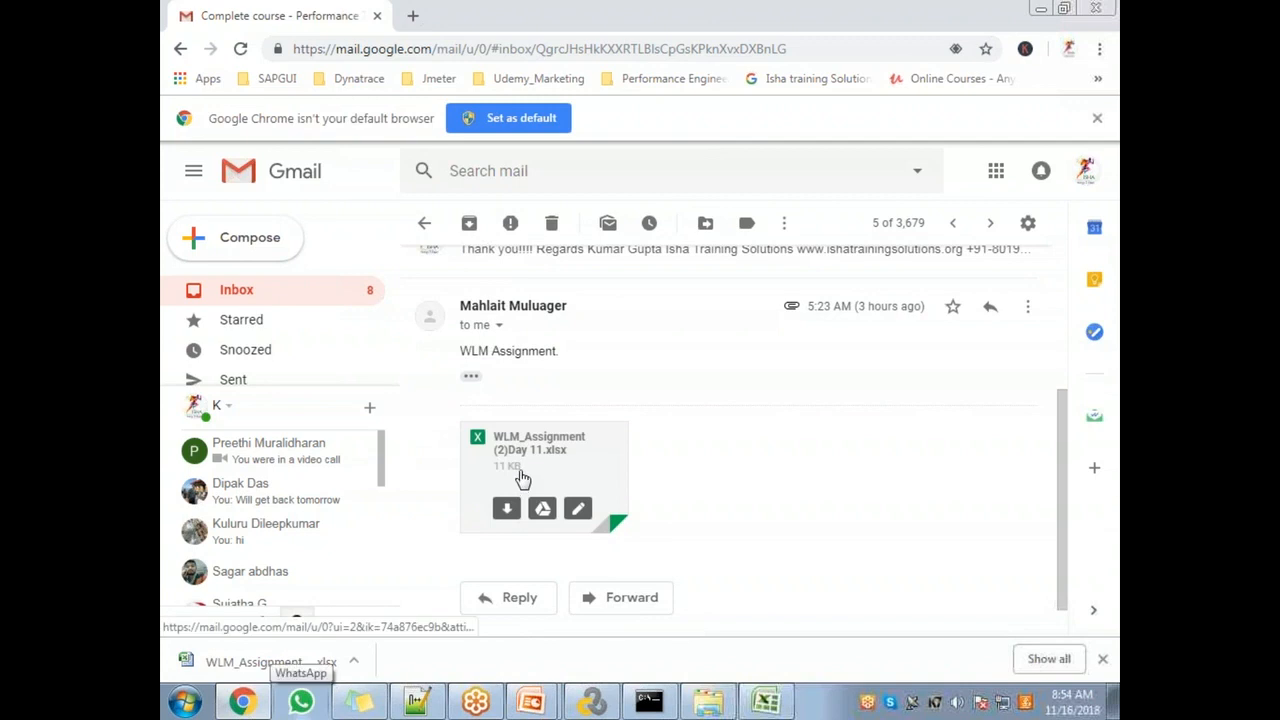
{"action": "left_click", "coordinate": [290, 662]}
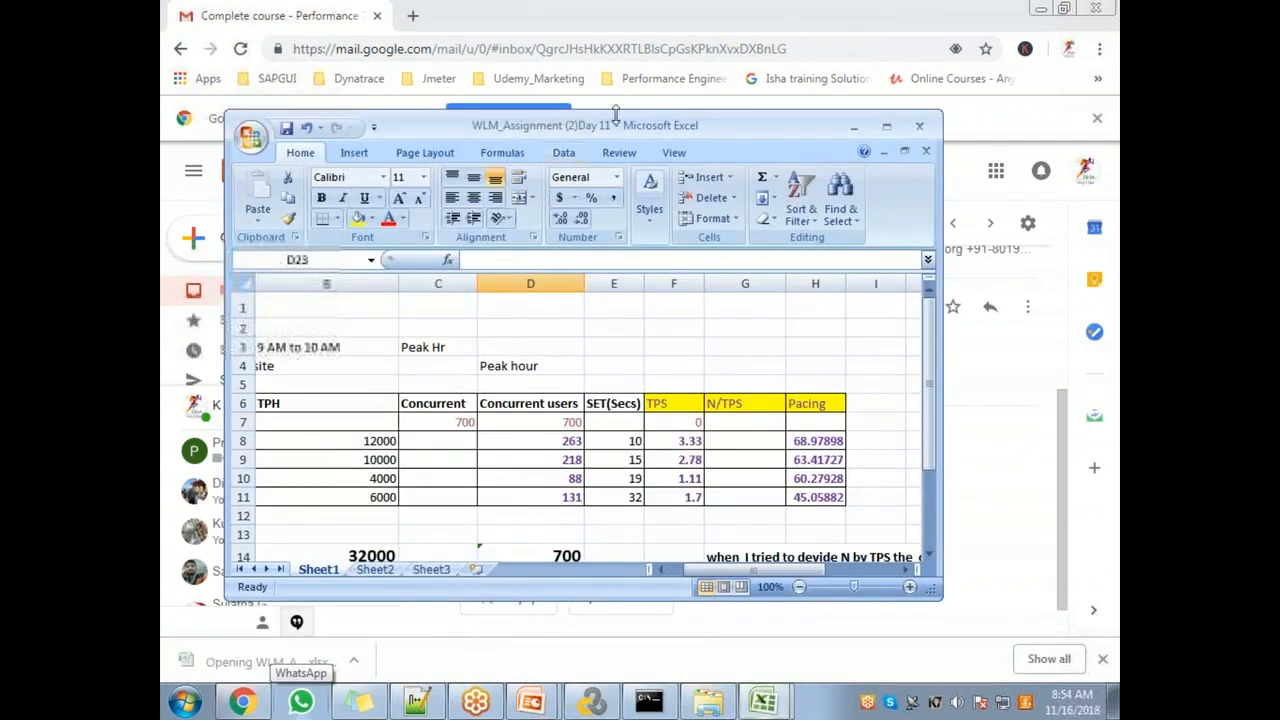
{"action": "double_click", "coordinate": [617, 128]}
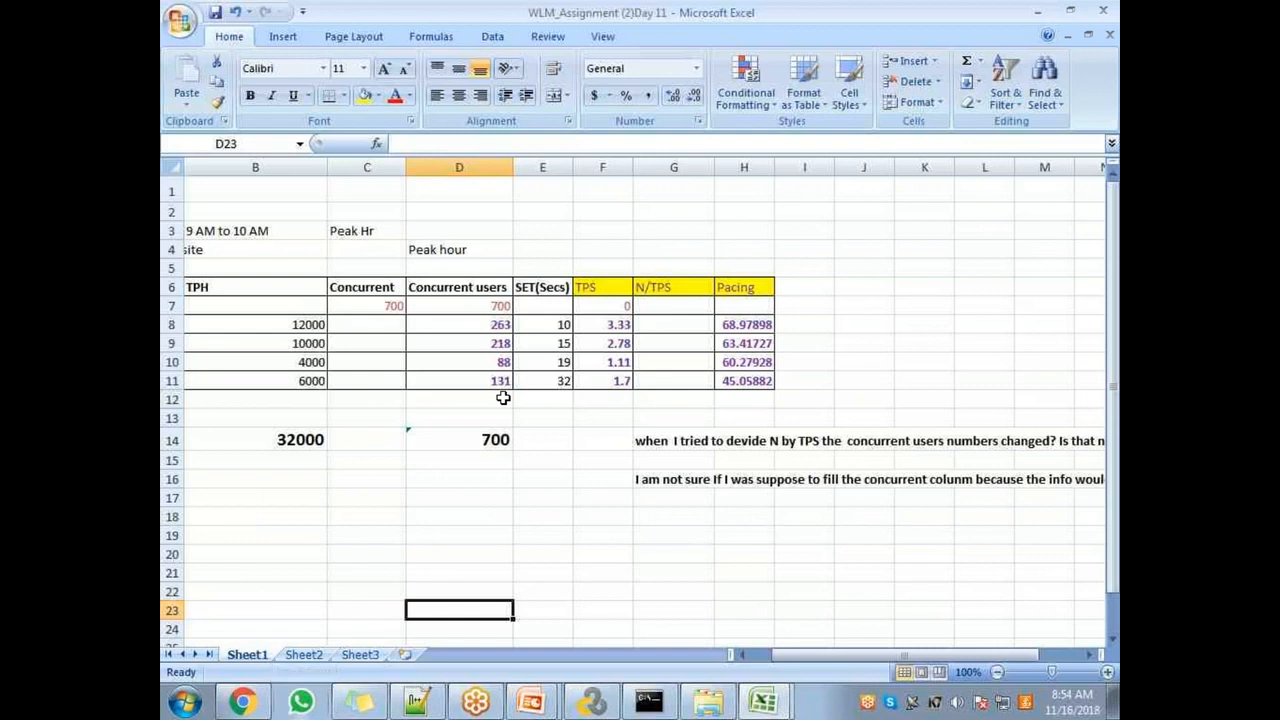
- Compare the submitted pacing values in H8:H11 with the pacing column of Solved_WLM_Sheet, then minimize the solved workbook
{"action": "left_click_drag", "start_coordinate": [773, 324], "coordinate": [762, 380]}
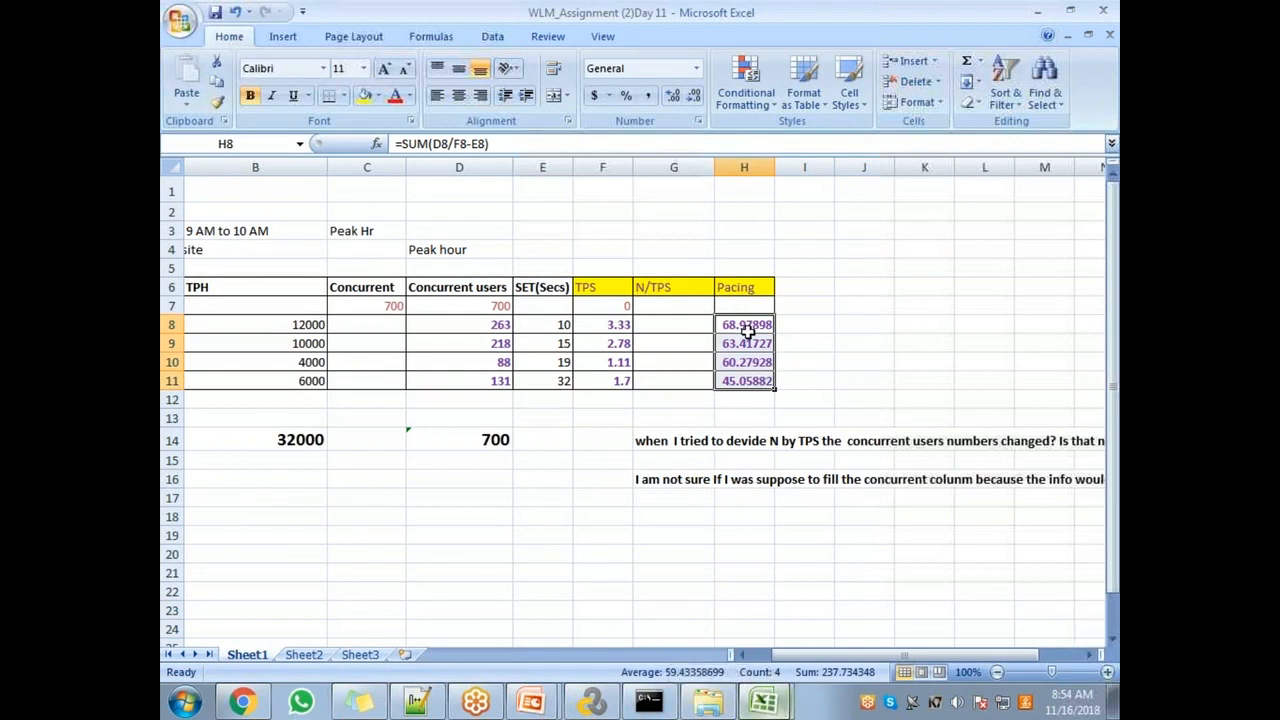
{"action": "left_click", "coordinate": [765, 703]}
{"action": "left_click", "coordinate": [729, 629]}
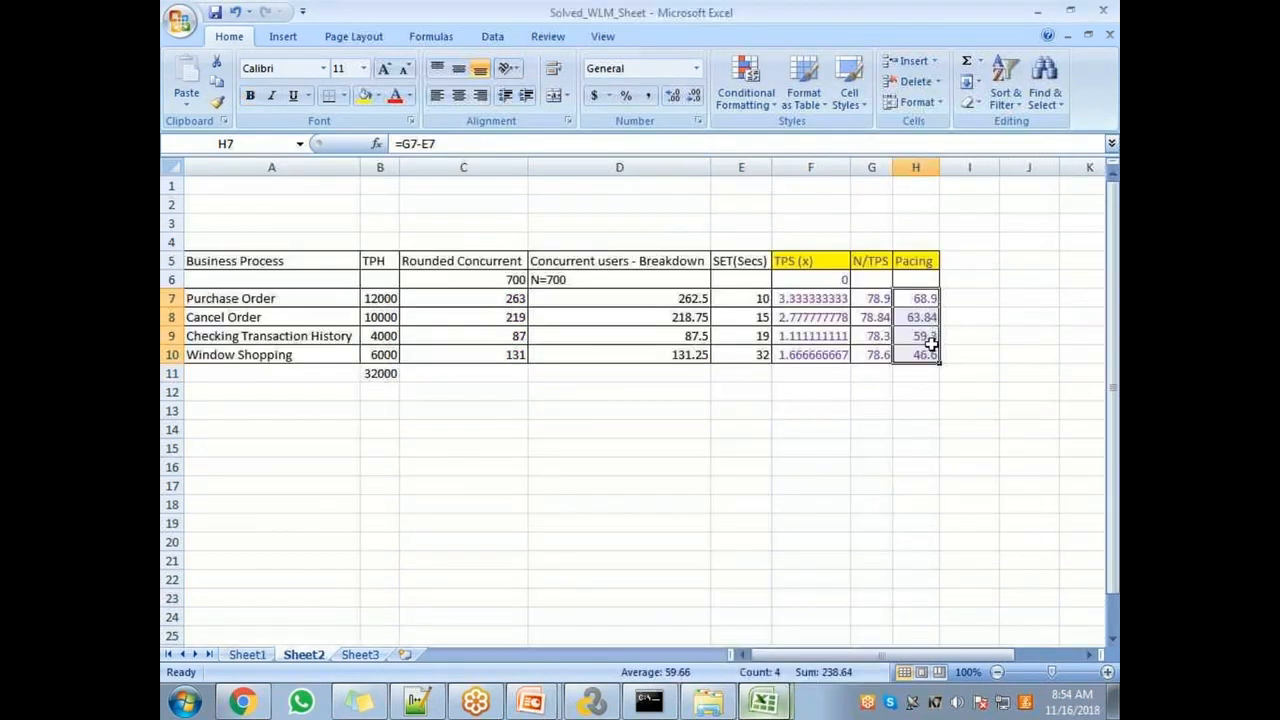
{"action": "double_click", "coordinate": [680, 14]}
{"action": "left_click", "coordinate": [848, 126]}
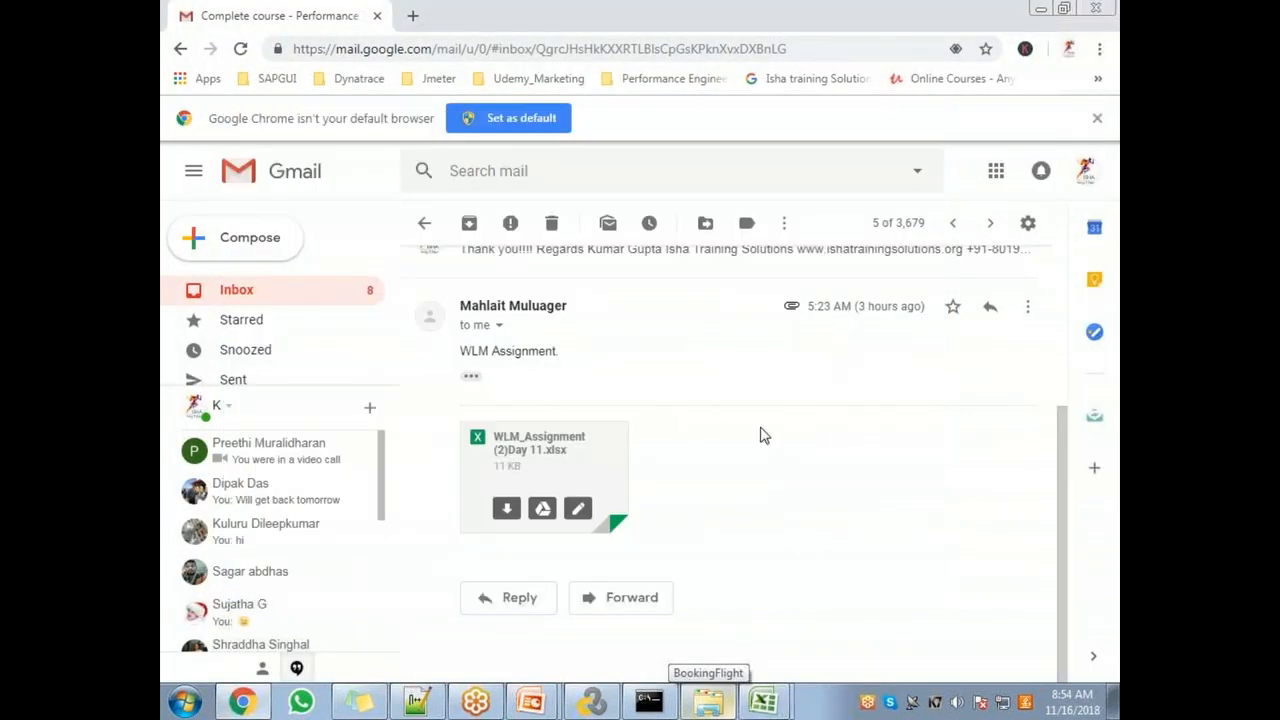
- Examine the TPS values and pacing formulas in WLM_Assignment (2)Day 11, close it and minimize Solved_WLM_Sheet
{"action": "left_click", "coordinate": [765, 703]}
{"action": "left_click", "coordinate": [743, 654]}
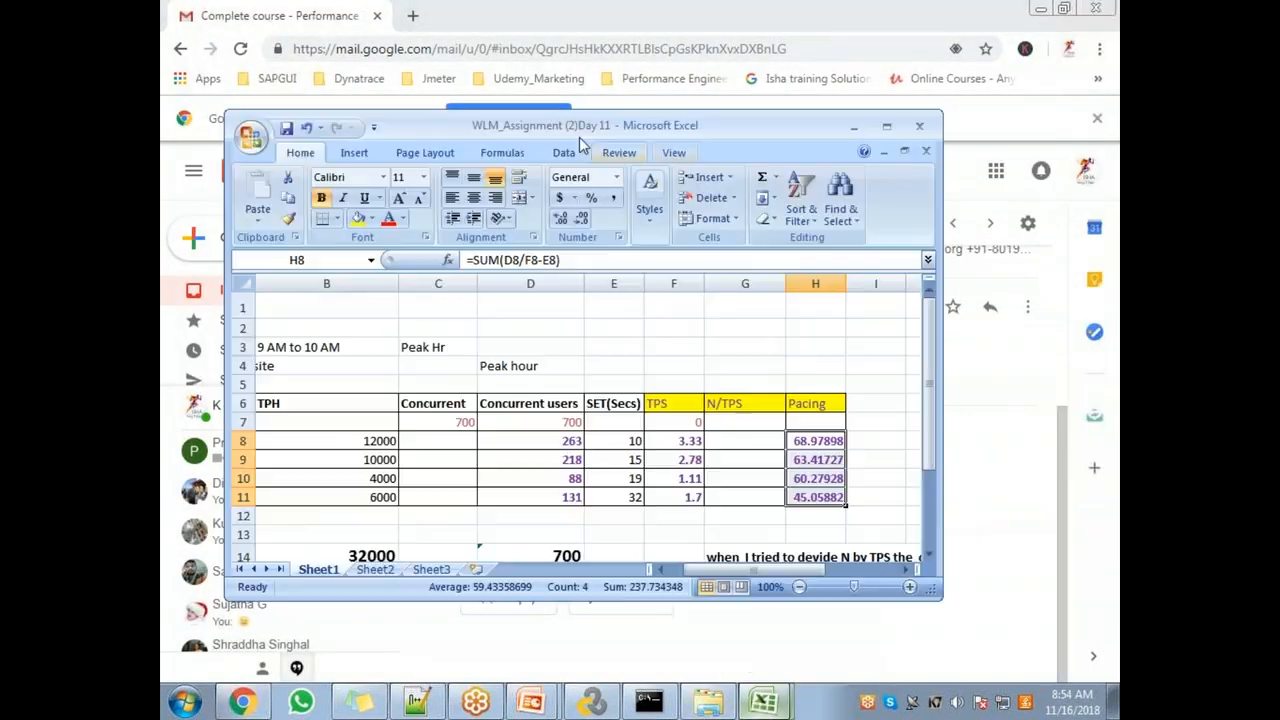
{"action": "left_click_drag", "start_coordinate": [670, 441], "coordinate": [677, 492]}
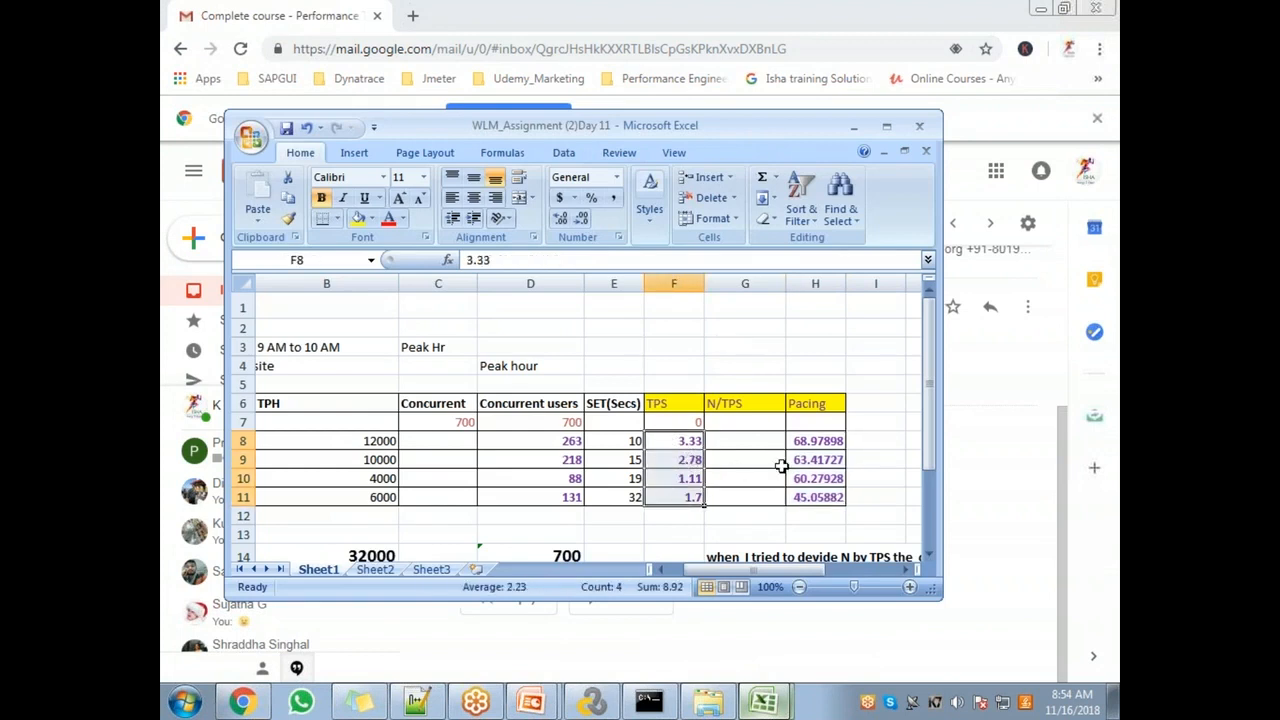
{"action": "left_click_drag", "start_coordinate": [810, 443], "coordinate": [815, 494]}
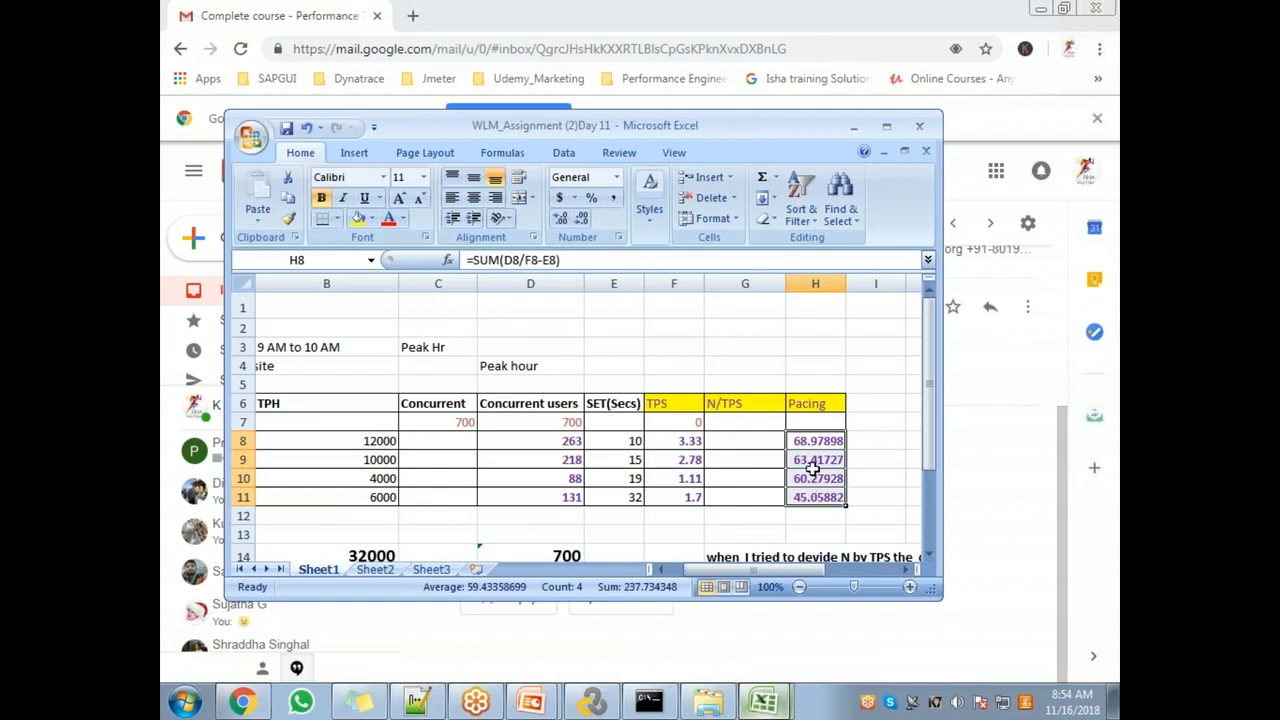
{"action": "left_click", "coordinate": [806, 444]}
{"action": "left_click_drag", "start_coordinate": [806, 444], "coordinate": [815, 497]}
{"action": "left_click_drag", "start_coordinate": [817, 441], "coordinate": [815, 497]}
{"action": "left_click", "coordinate": [920, 127]}
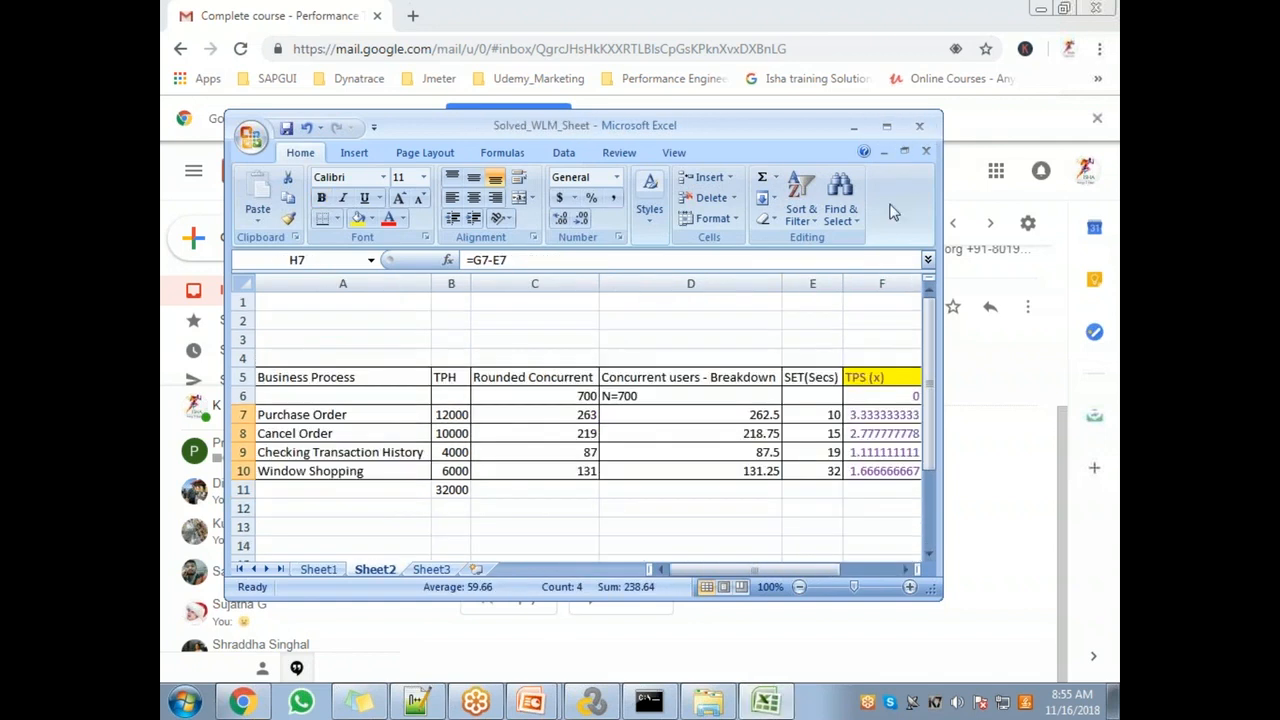
{"action": "left_click", "coordinate": [853, 126]}
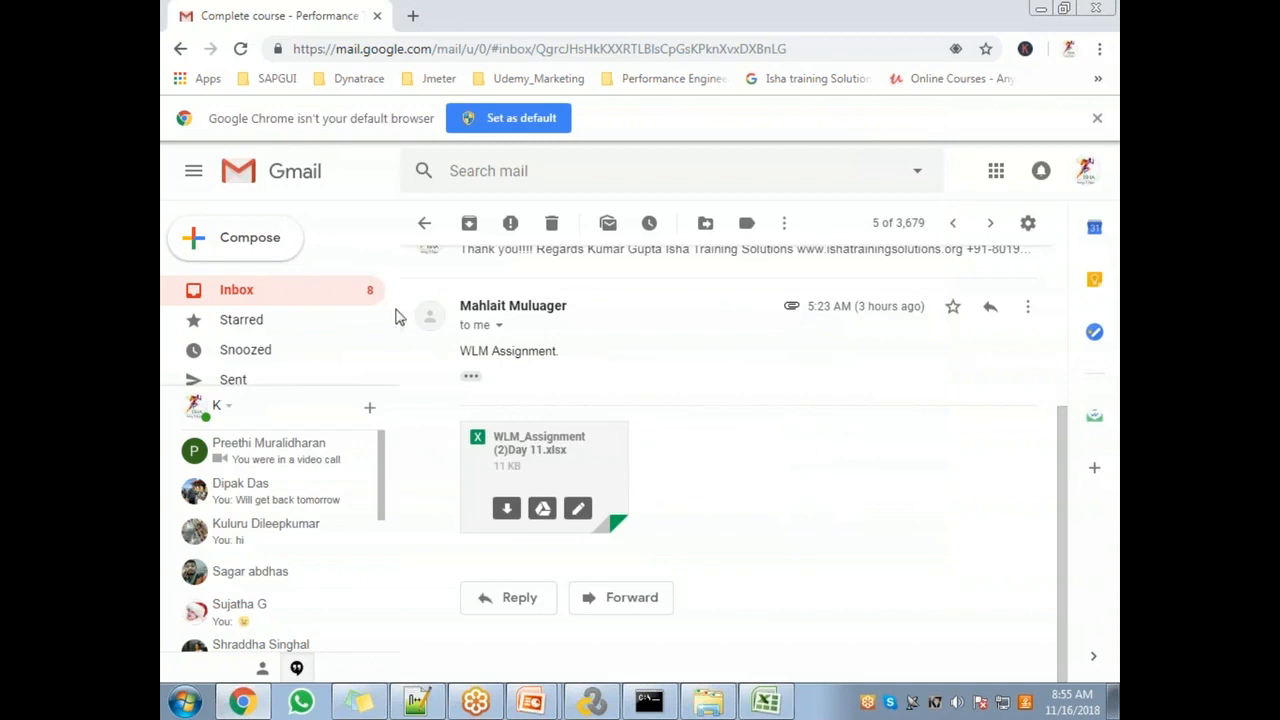
- Return to the inbox, open the "Assignmnet WLM" email and open its WLM_Assignment attachment maximized in Excel
{"action": "left_click", "coordinate": [426, 226]}
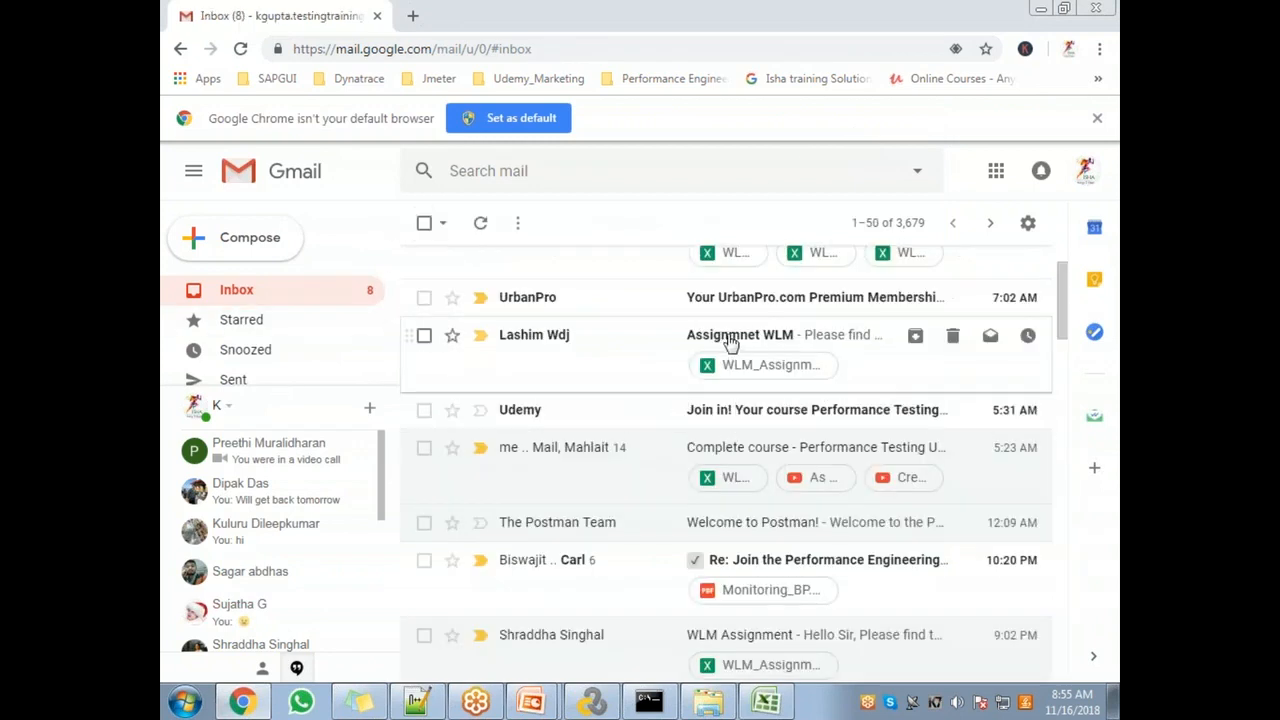
{"action": "scroll", "coordinate": [735, 340], "scroll_direction": "up", "scroll_amount": 2}
{"action": "left_click", "coordinate": [740, 428]}
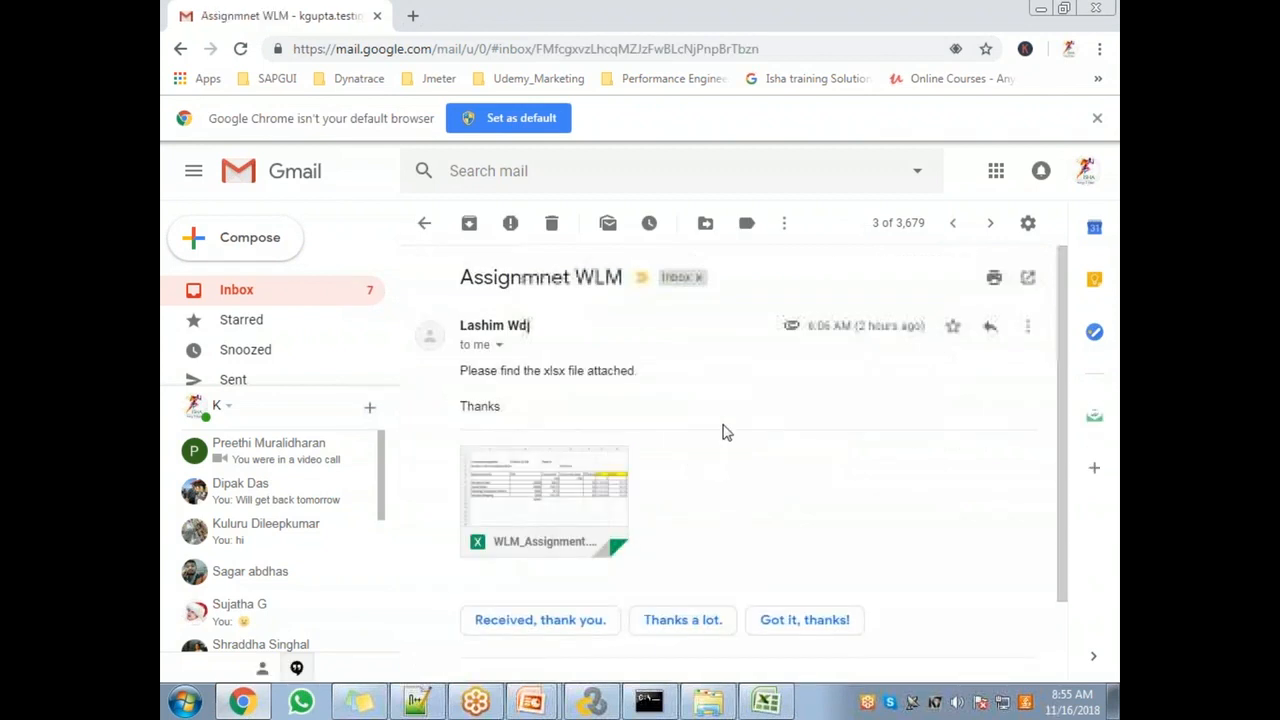
{"action": "left_click", "coordinate": [258, 662]}
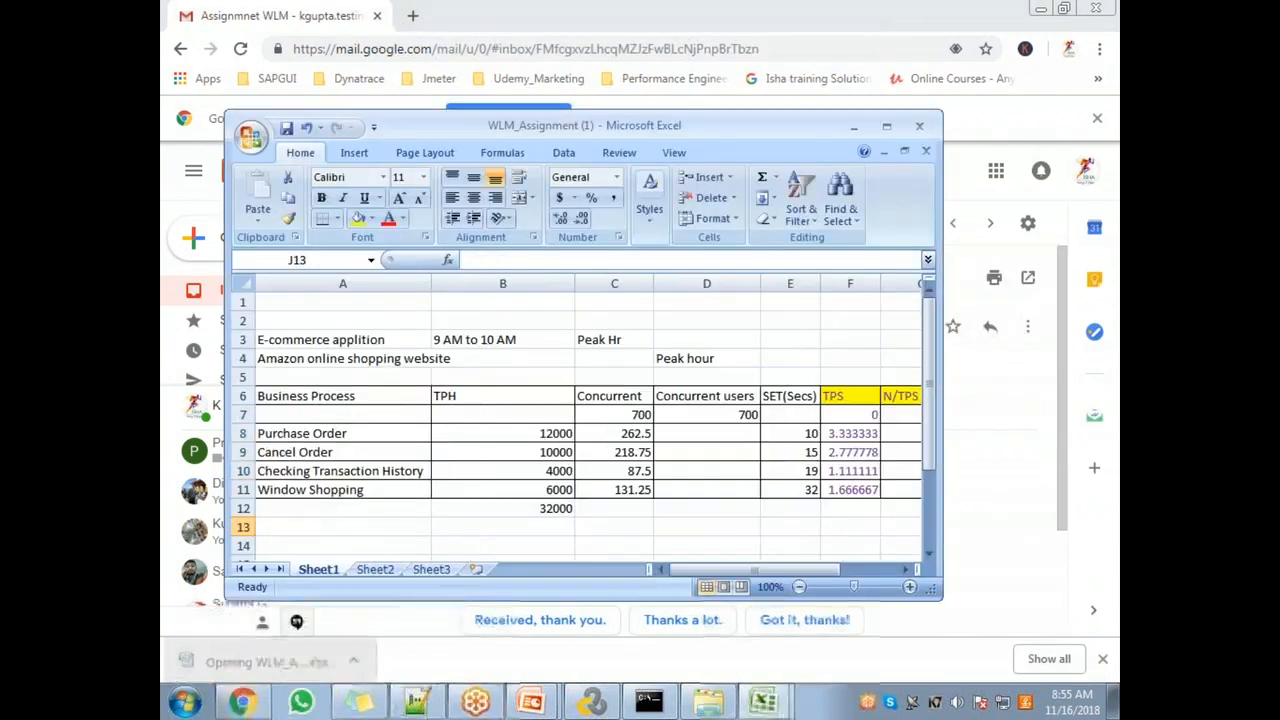
{"action": "double_click", "coordinate": [566, 126]}
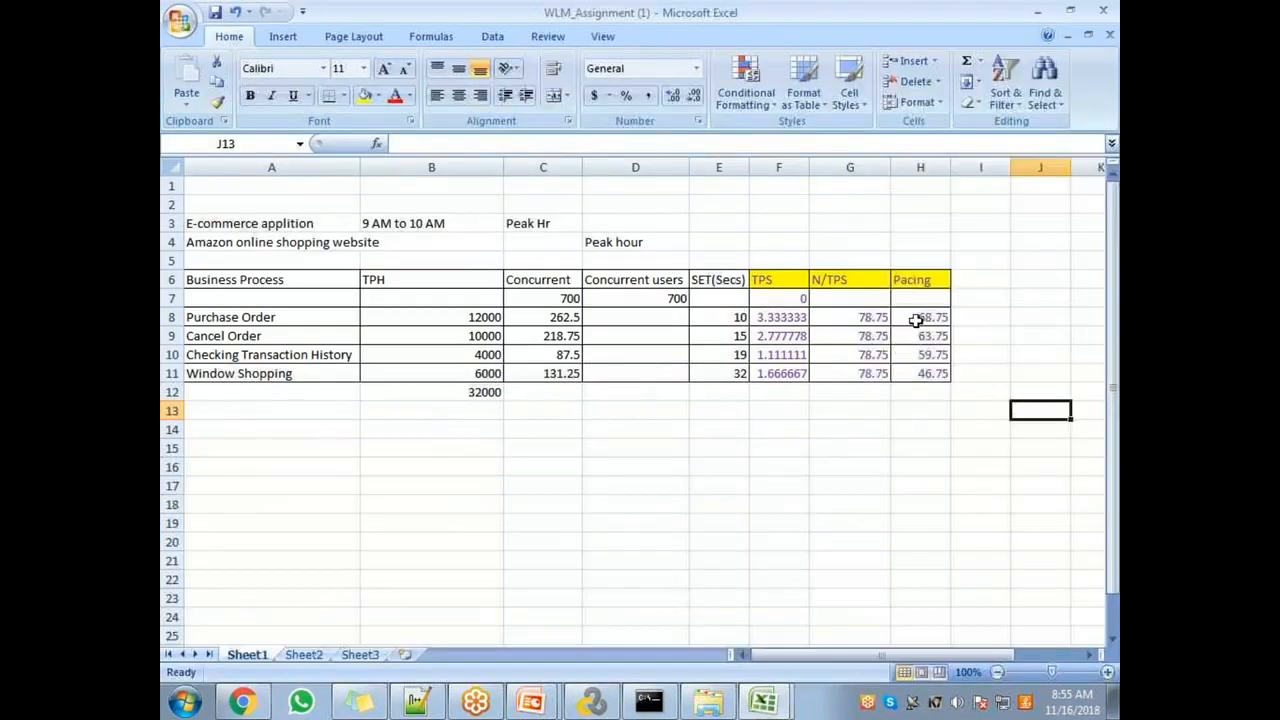
- Review the pacing formulas in H8:H11 of WLM_Assignment (1), close the workbook and minimize Solved_WLM_Sheet
{"action": "left_click_drag", "start_coordinate": [920, 317], "coordinate": [925, 373]}
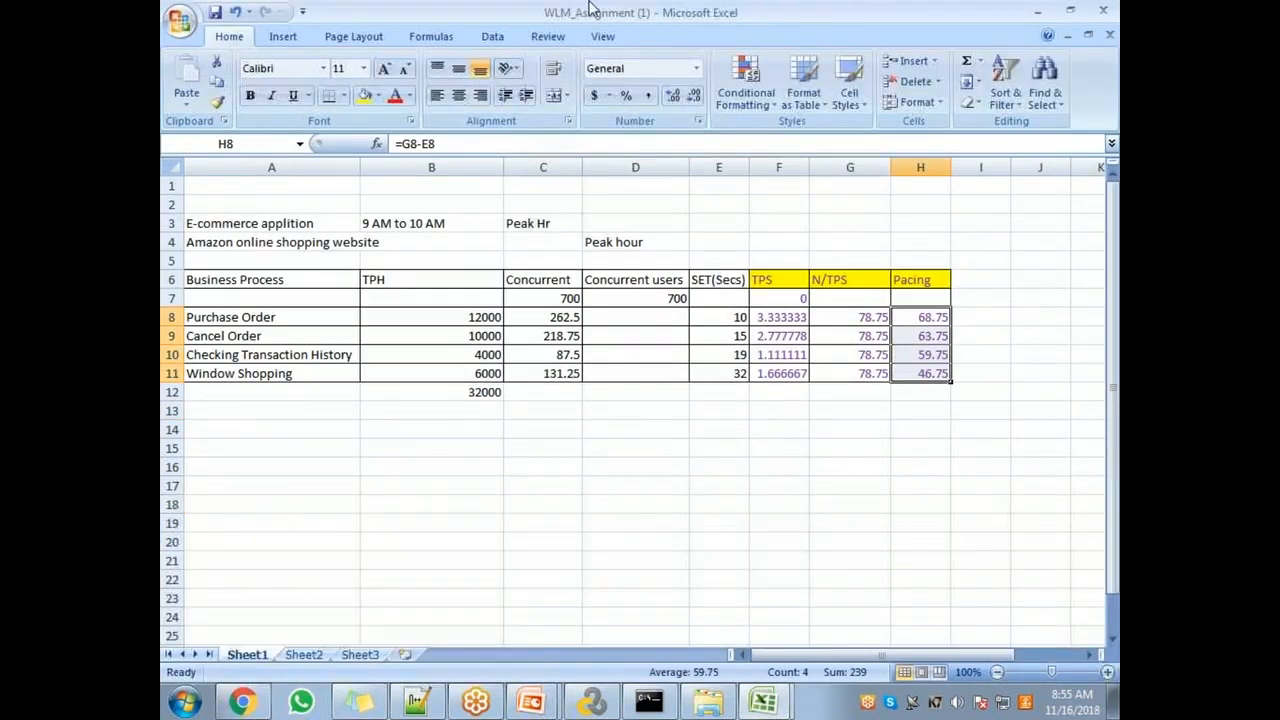
{"action": "double_click", "coordinate": [590, 8]}
{"action": "left_click_drag", "start_coordinate": [595, 120], "coordinate": [434, 402]}
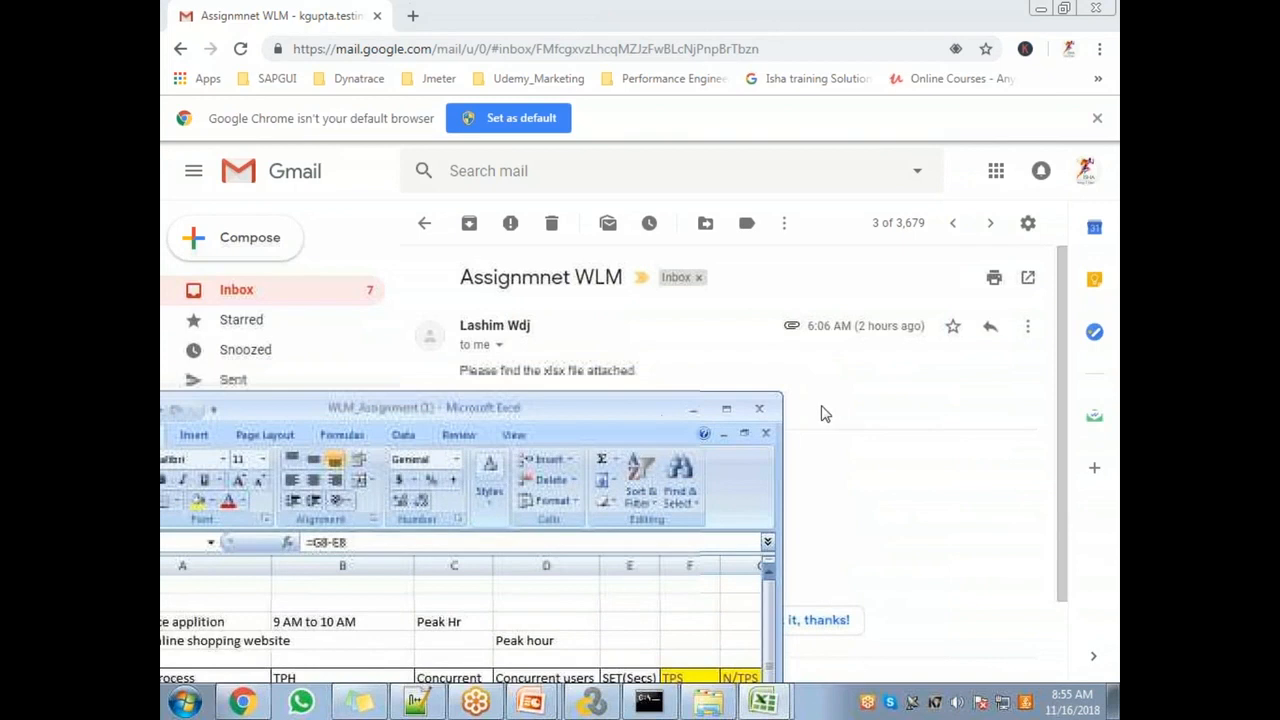
{"action": "left_click", "coordinate": [759, 408]}
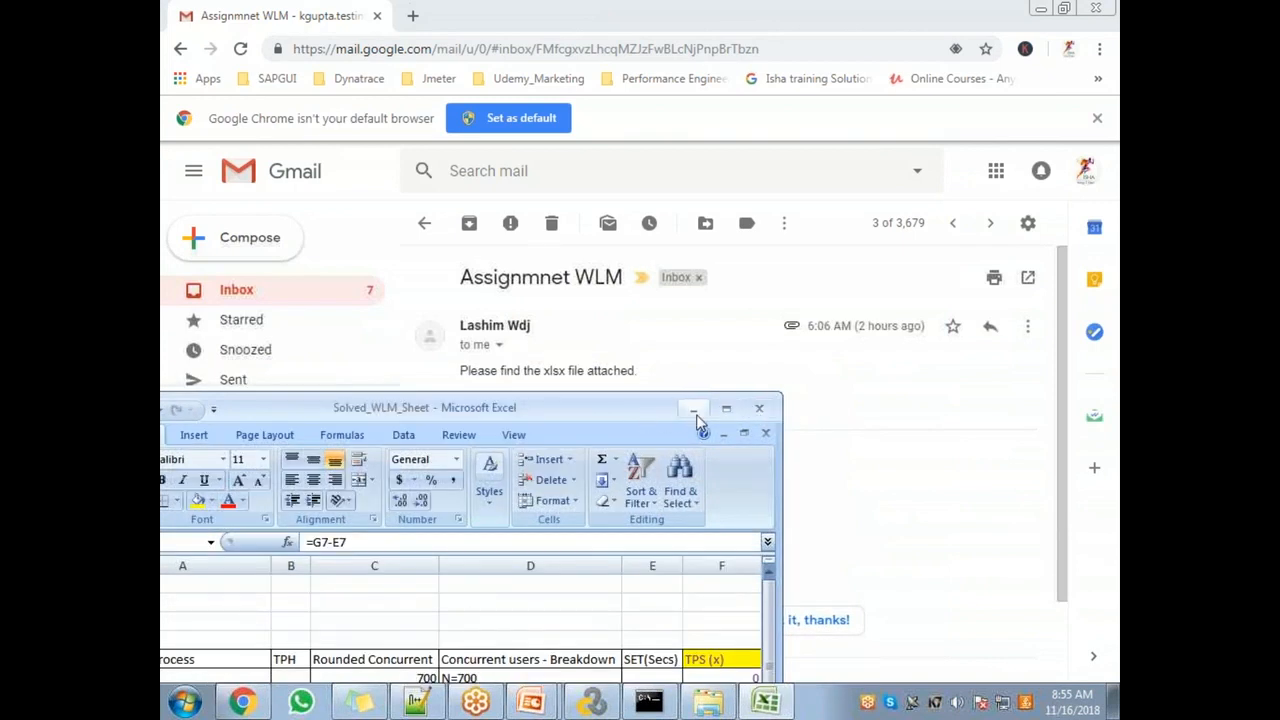
{"action": "left_click", "coordinate": [693, 409]}
- Open the "Work Load Modeling (WLM) - Assignment" email, download the student's reply attachment and open it maximized in Excel
{"action": "left_click", "coordinate": [424, 223]}
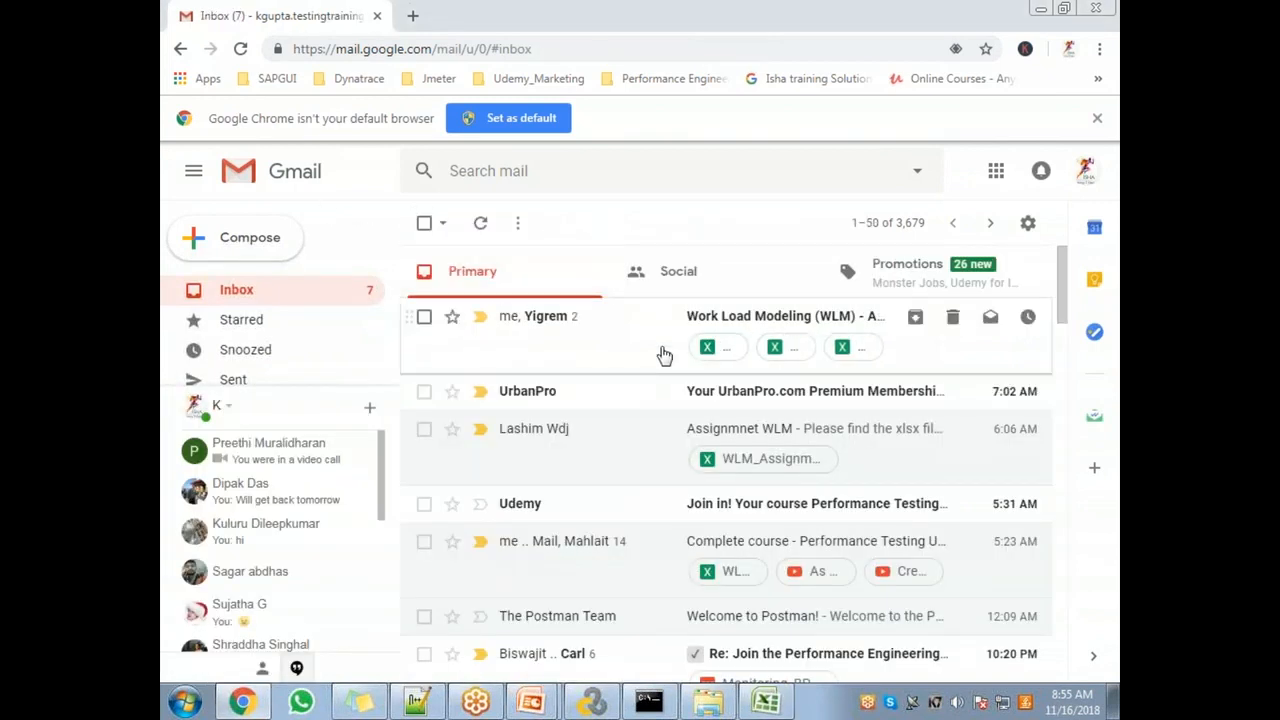
{"action": "left_click", "coordinate": [663, 325]}
{"action": "scroll", "coordinate": [663, 400], "scroll_direction": "down", "scroll_amount": 3}
{"action": "left_click", "coordinate": [506, 433]}
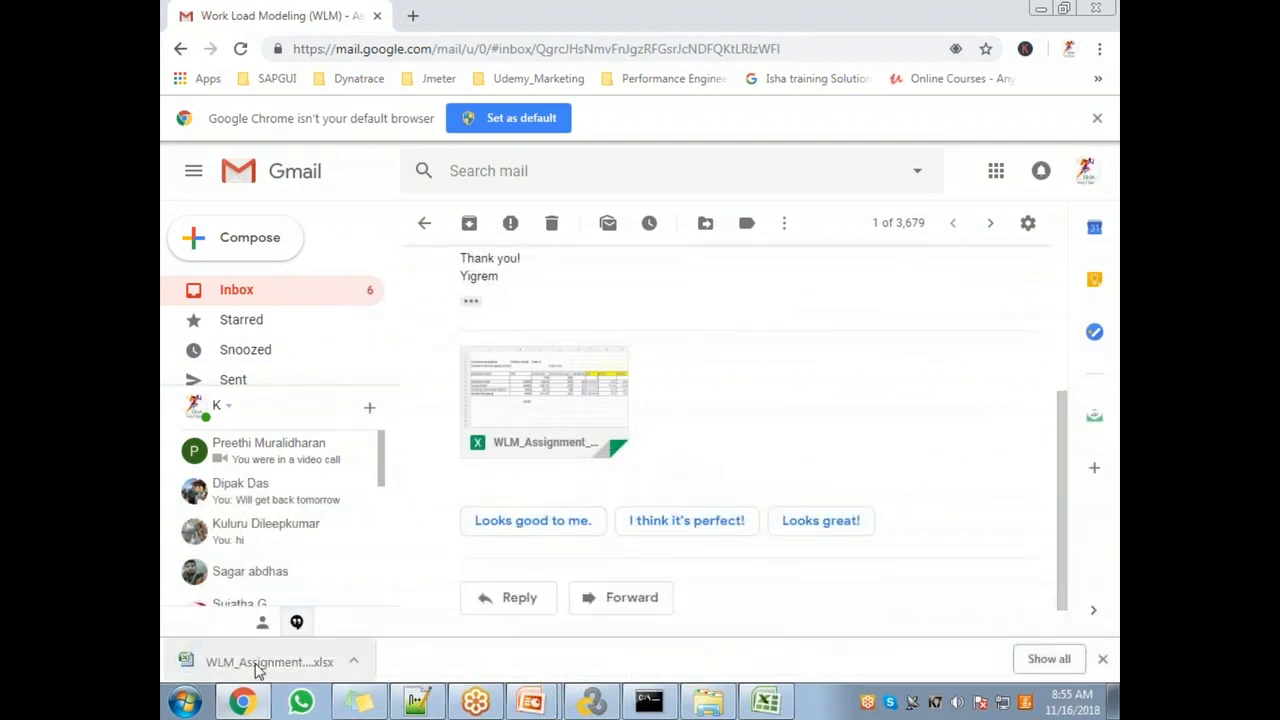
{"action": "left_click", "coordinate": [250, 662]}
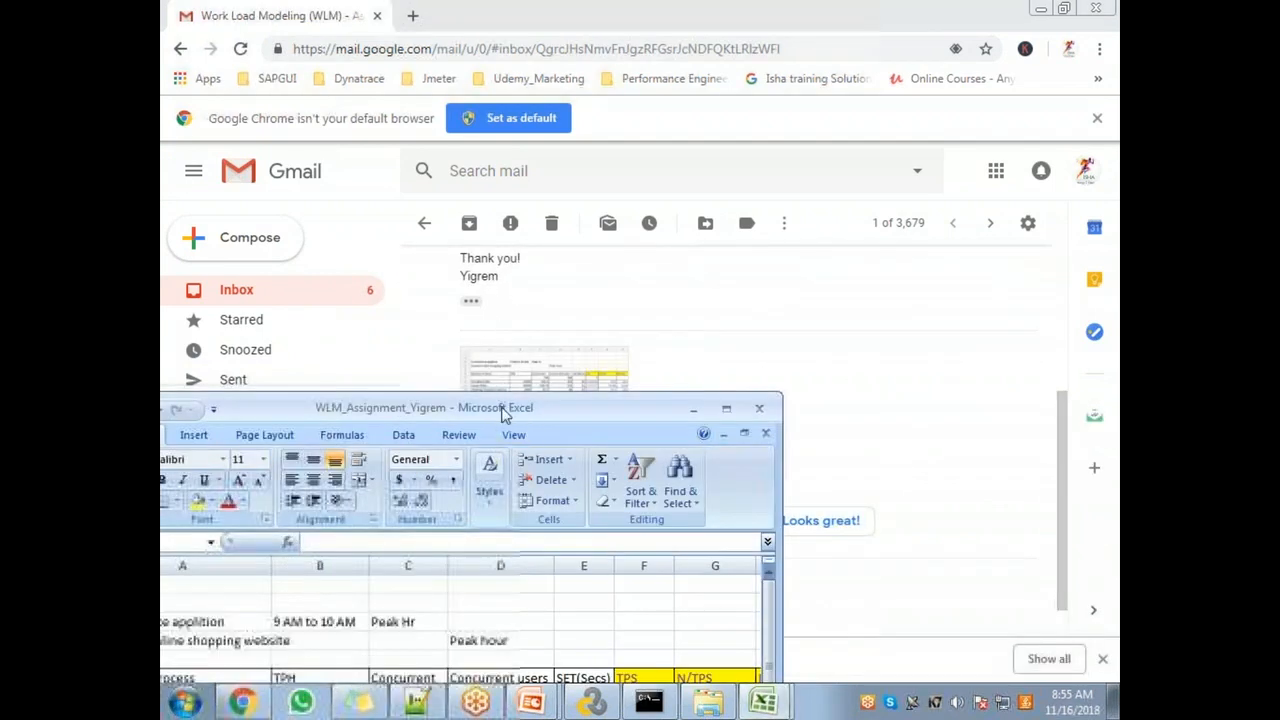
{"action": "double_click", "coordinate": [507, 410]}
- Check the pacing values in the student's workbook, then close both it and Solved_WLM_Sheet
{"action": "left_click_drag", "start_coordinate": [897, 318], "coordinate": [880, 373]}
{"action": "double_click", "coordinate": [727, 14]}
{"action": "left_click", "coordinate": [759, 411]}
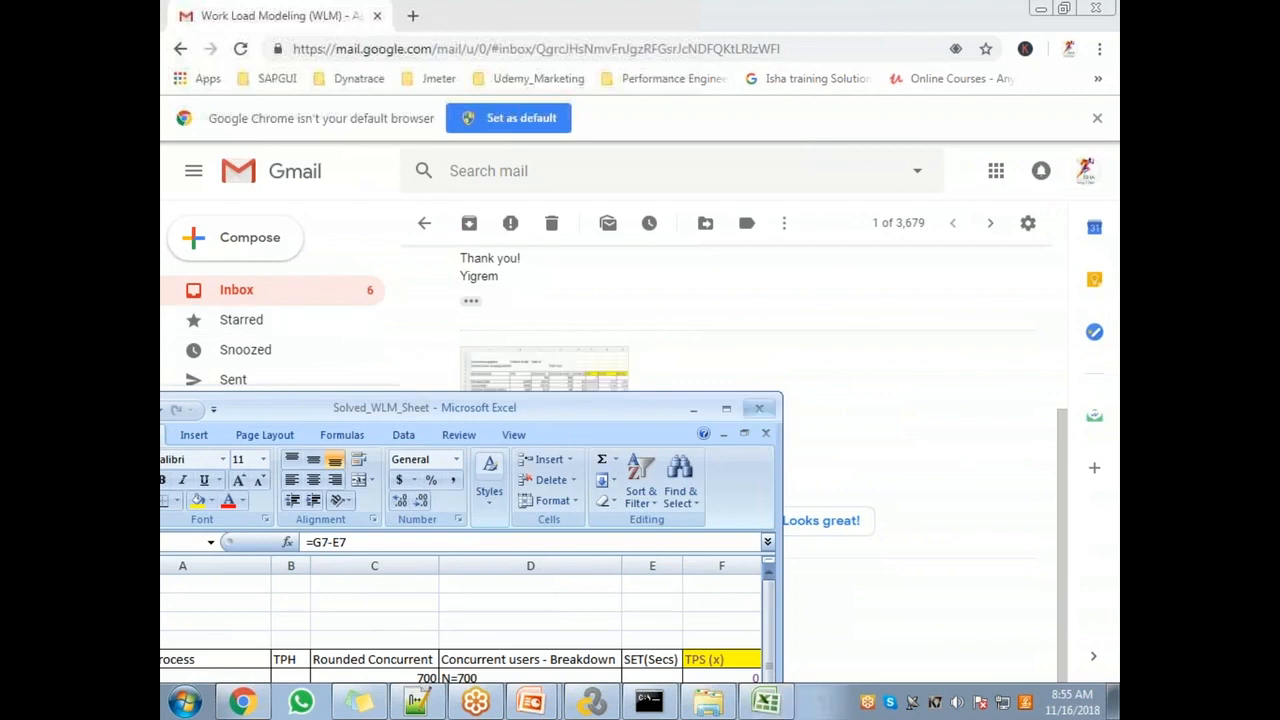
{"action": "left_click", "coordinate": [759, 407]}
- Go back to the inbox, view the UrbanPro Premium Membership email and return to the message list
{"action": "left_click", "coordinate": [237, 300]}
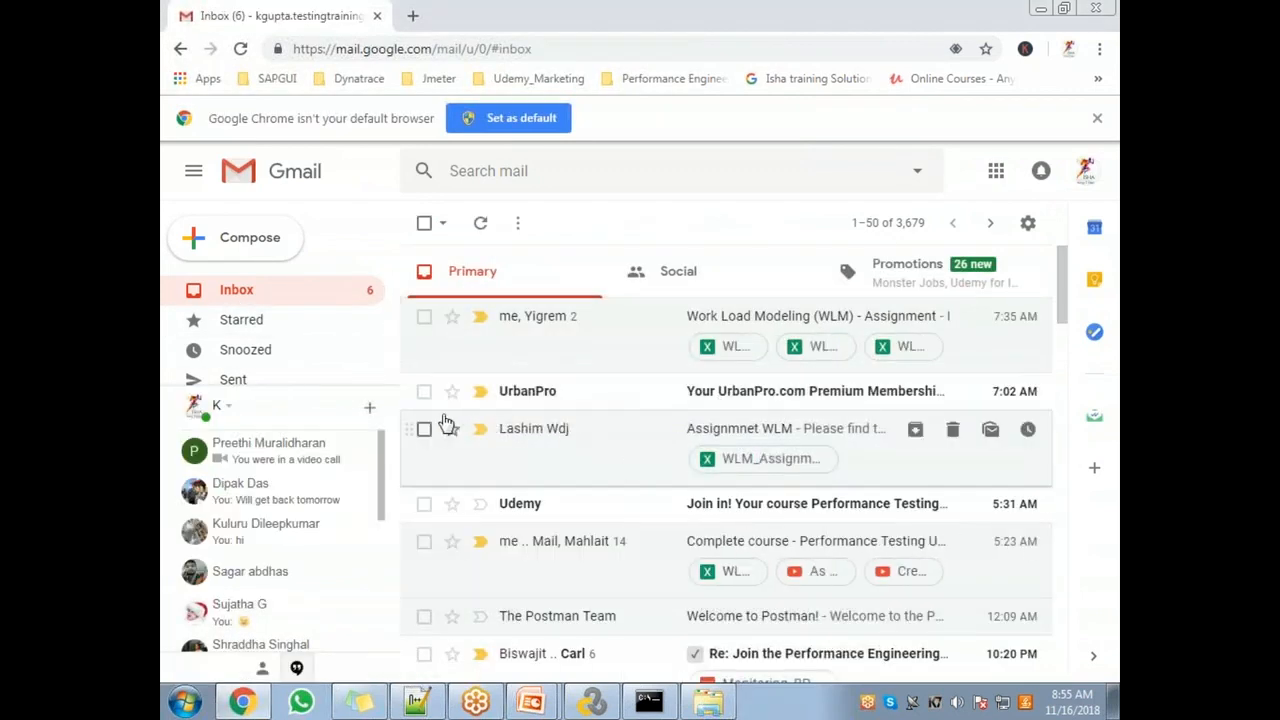
{"action": "left_click", "coordinate": [730, 400]}
{"action": "left_click", "coordinate": [425, 224]}
{"action": "scroll", "coordinate": [749, 457], "scroll_direction": "down", "scroll_amount": 1}
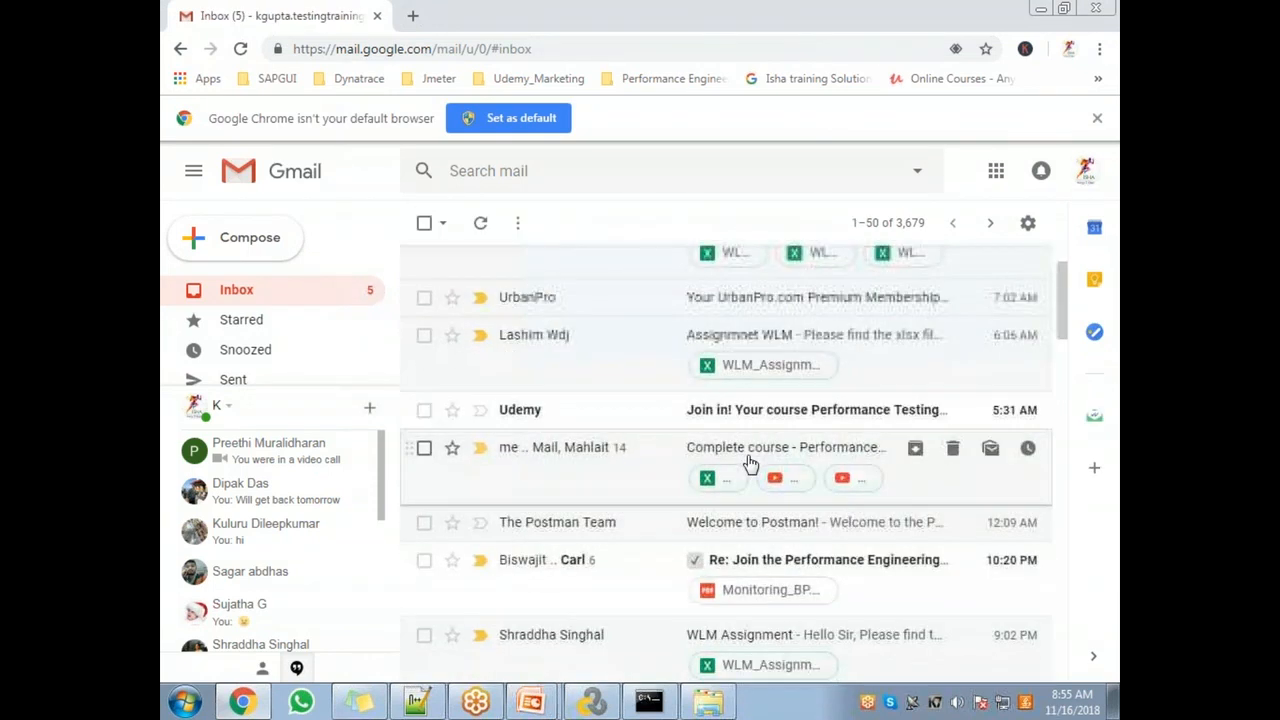